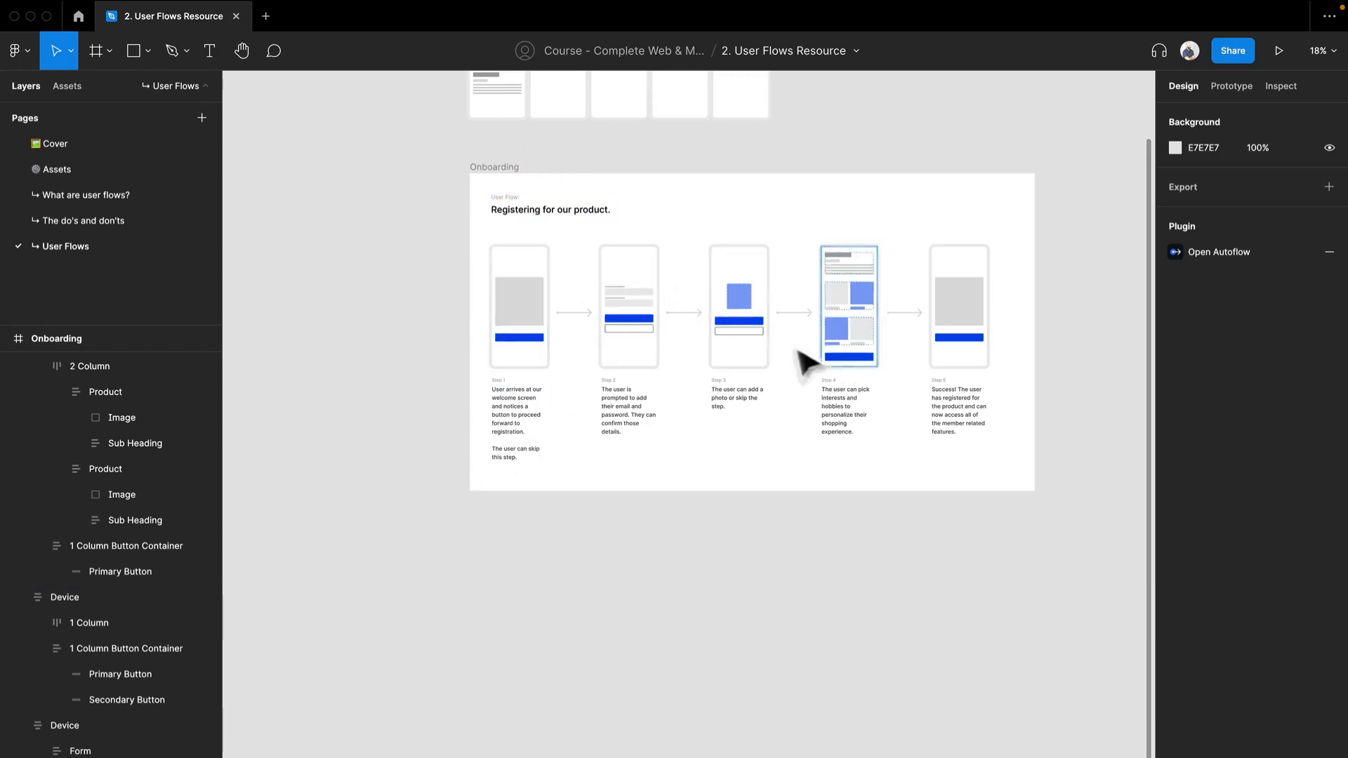
# Duplicate the Onboarding frame, place the copy directly below the original, and name the copy Search.
pyautogui.moveTo(572, 472); pyautogui.dragTo(528, 496)
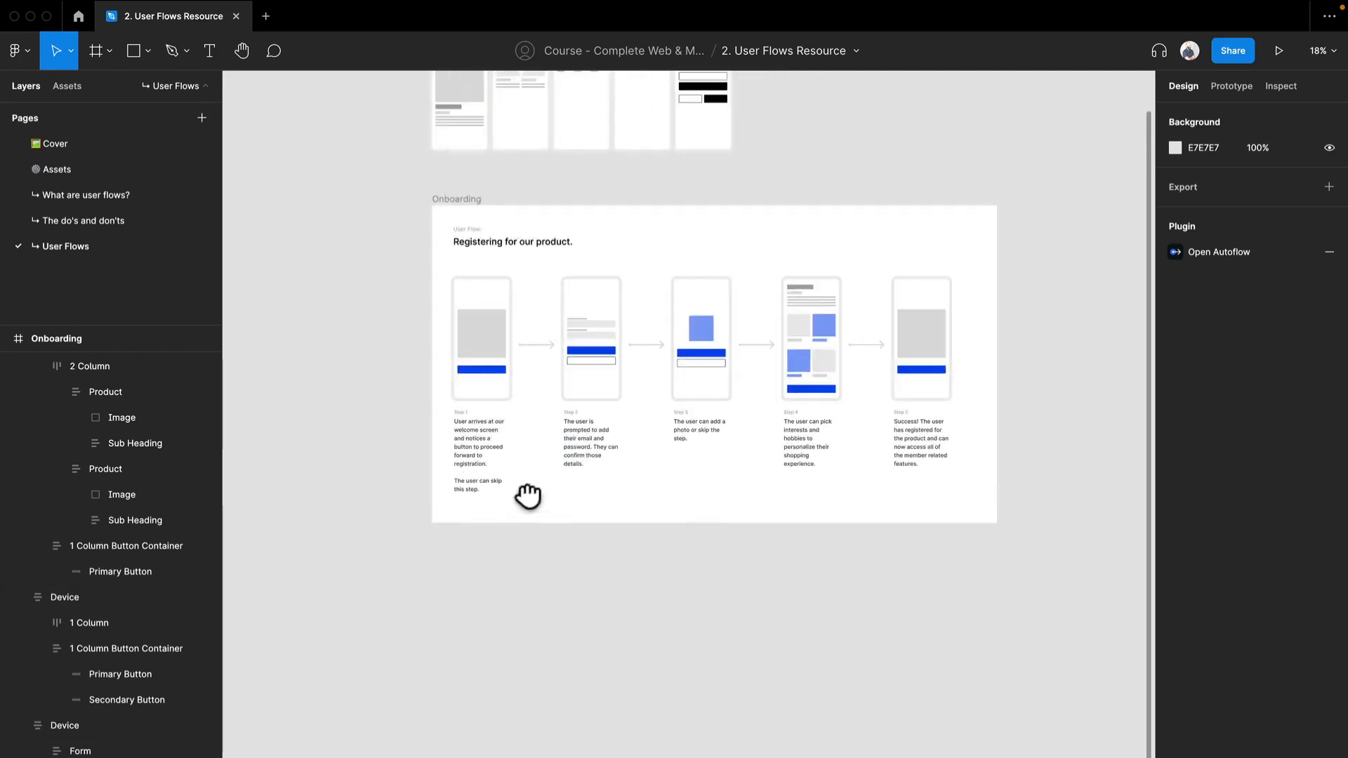
pyautogui.click(476, 200)
pyautogui.press('super+d')
pyautogui.scroll(-3, 547, 338)
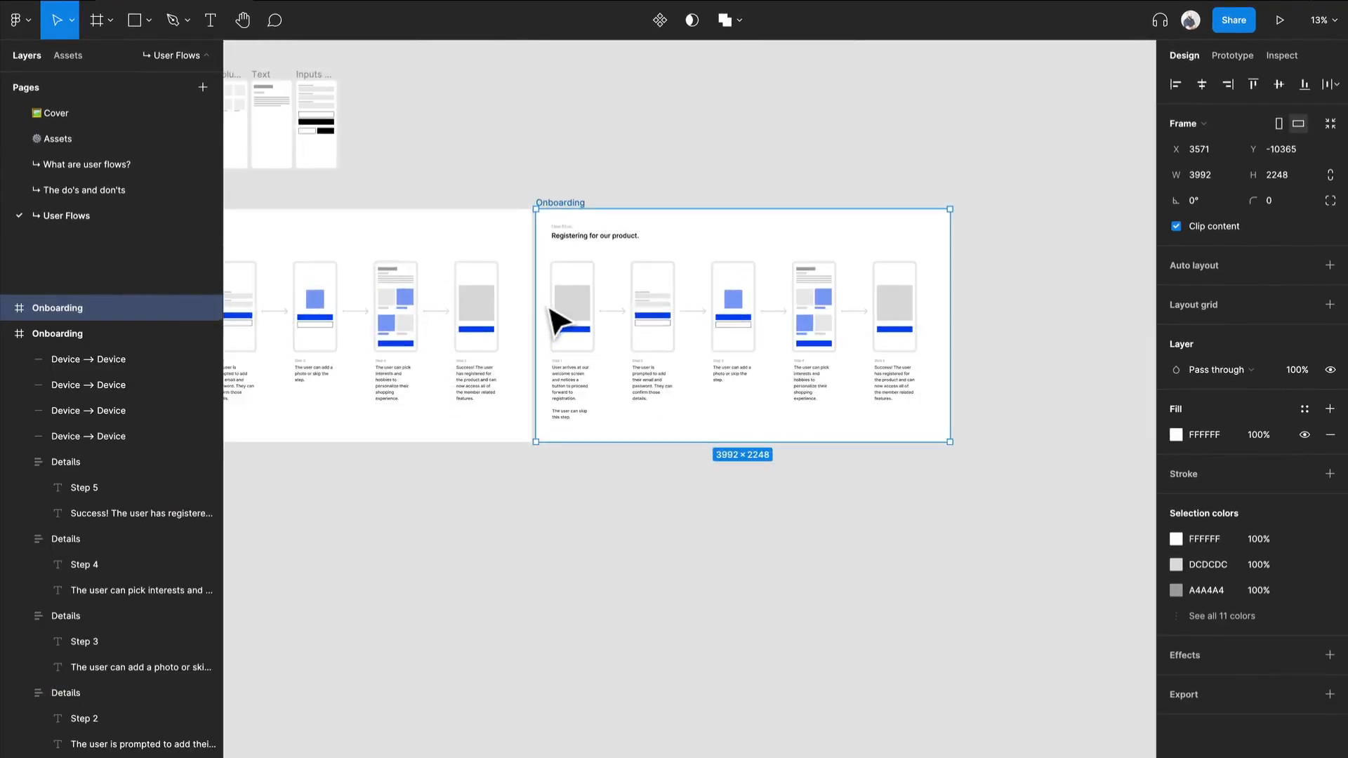
pyautogui.moveTo(558, 322); pyautogui.dragTo(794, 364)
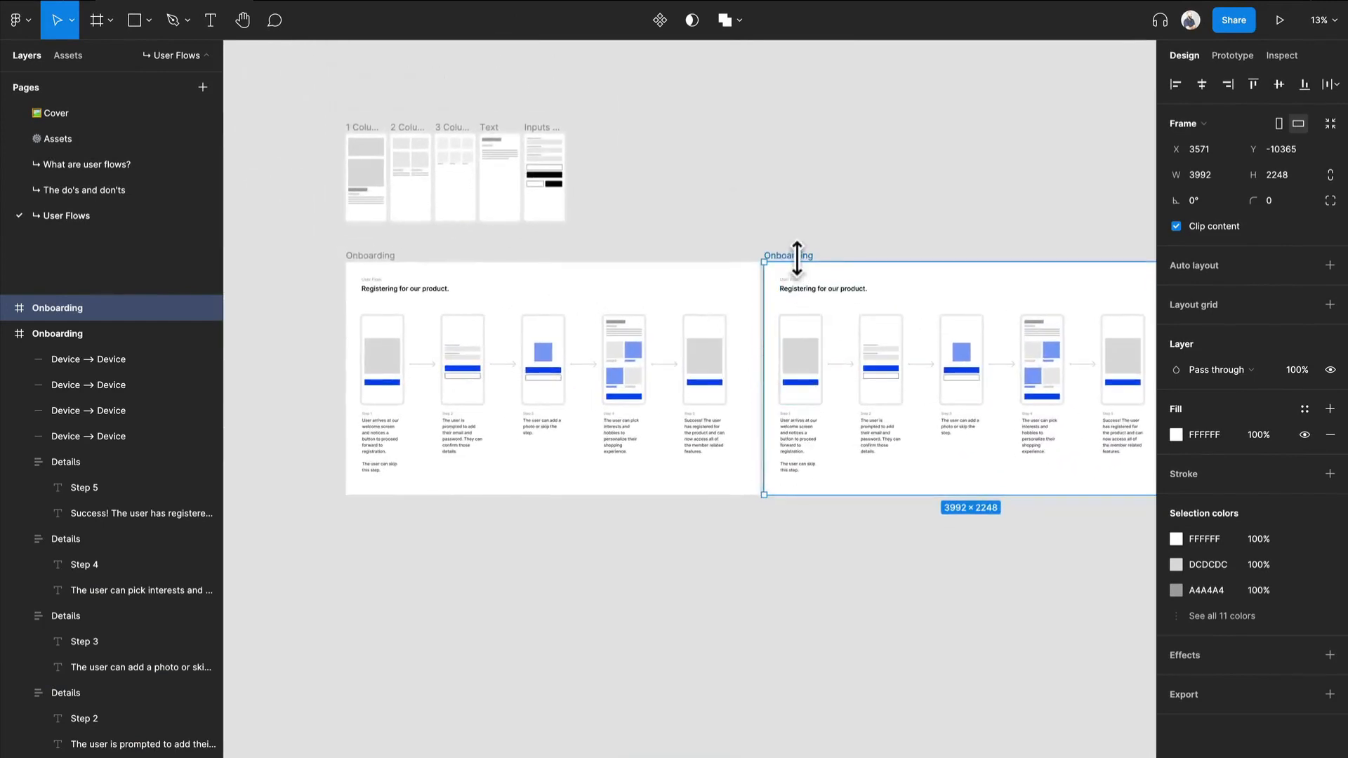
pyautogui.moveTo(791, 261); pyautogui.dragTo(373, 475)
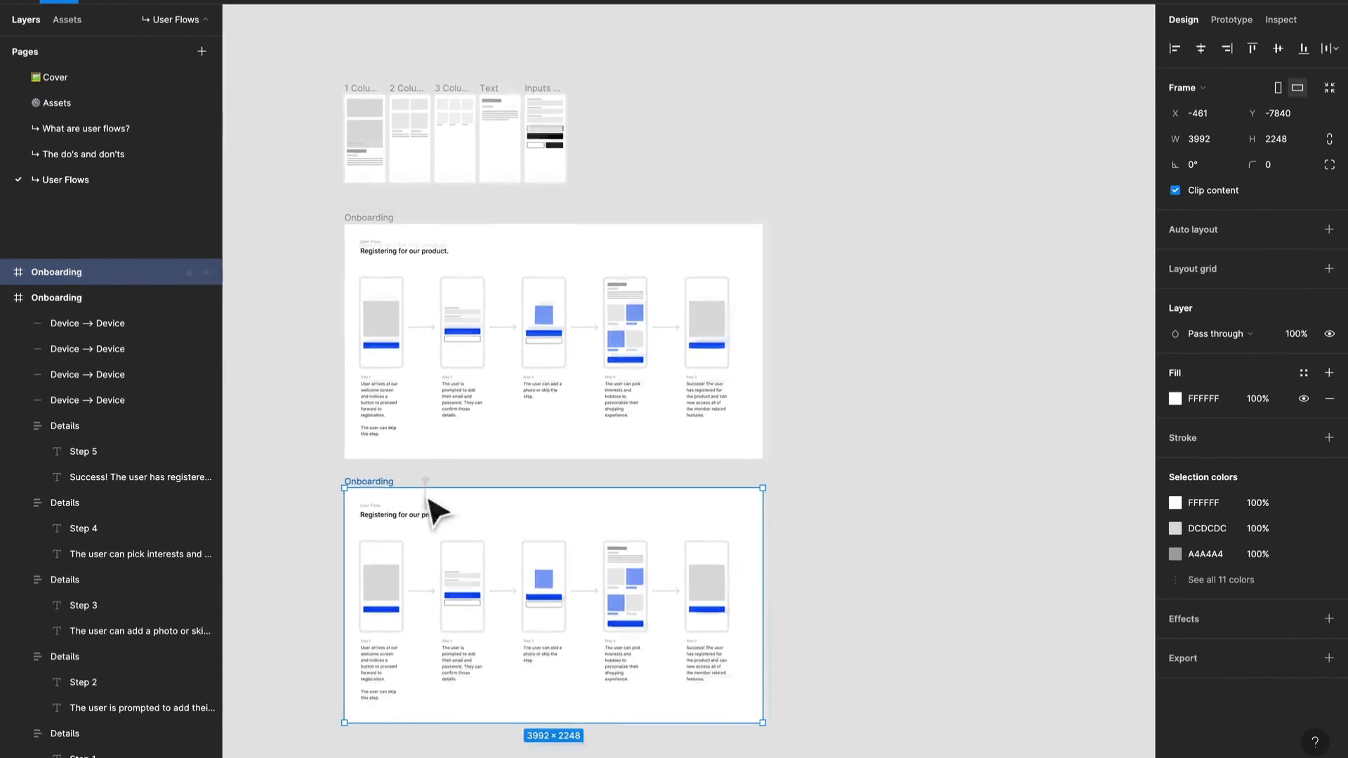
pyautogui.scroll(5, 431, 513)
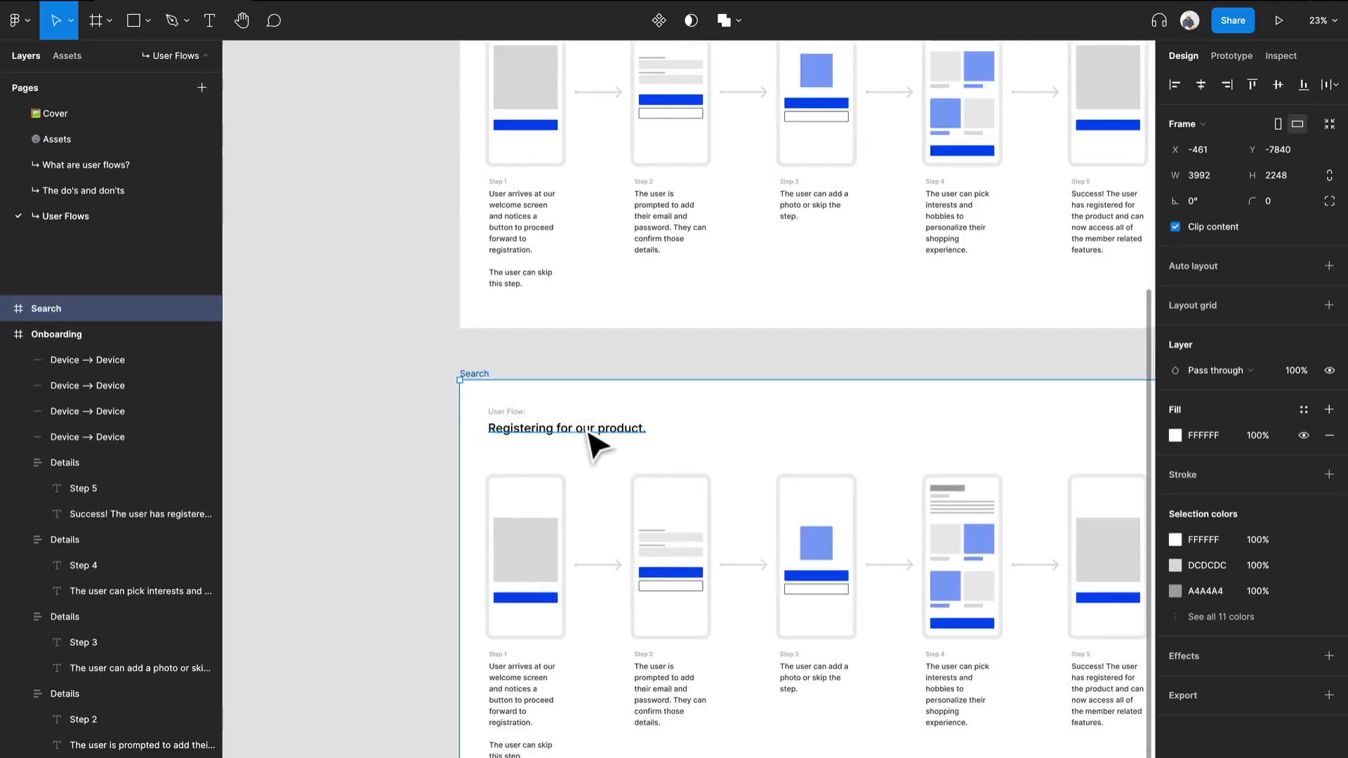
# Change the Search frame's heading to "Finding the right product through search.".
pyautogui.scroll(3, 587, 431)
pyautogui.moveTo(587, 431); pyautogui.dragTo(585, 330)
pyautogui.click(586, 337)
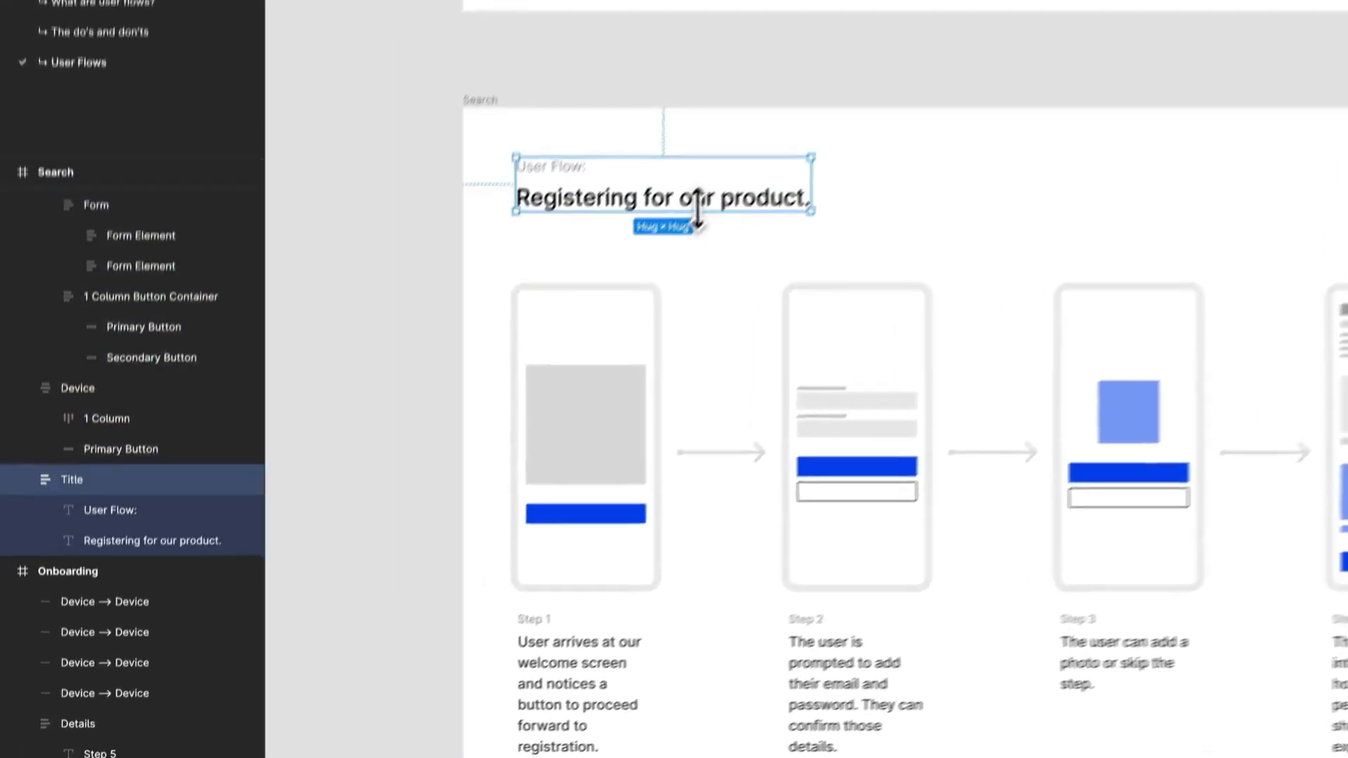
pyautogui.click(698, 214)
pyautogui.doubleClick(715, 206)
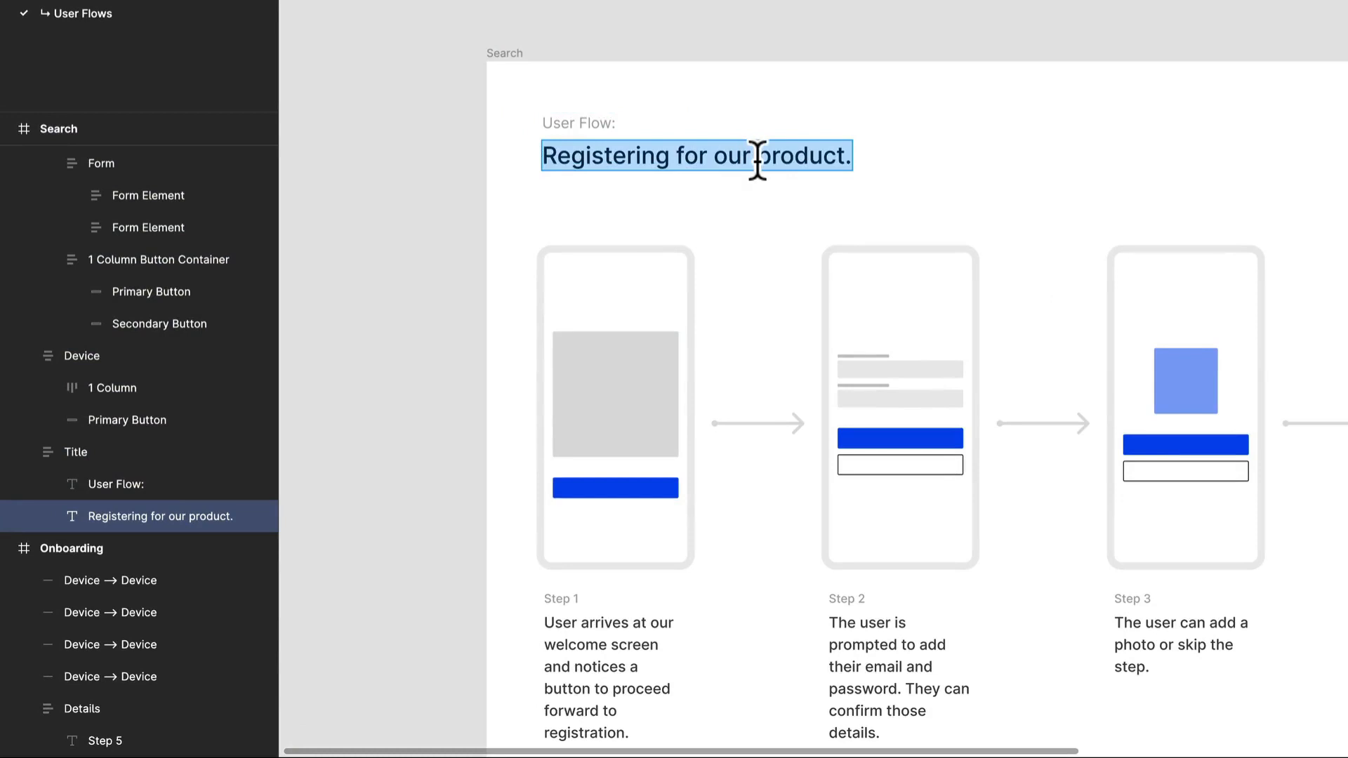
pyautogui.write('Finding the rig')
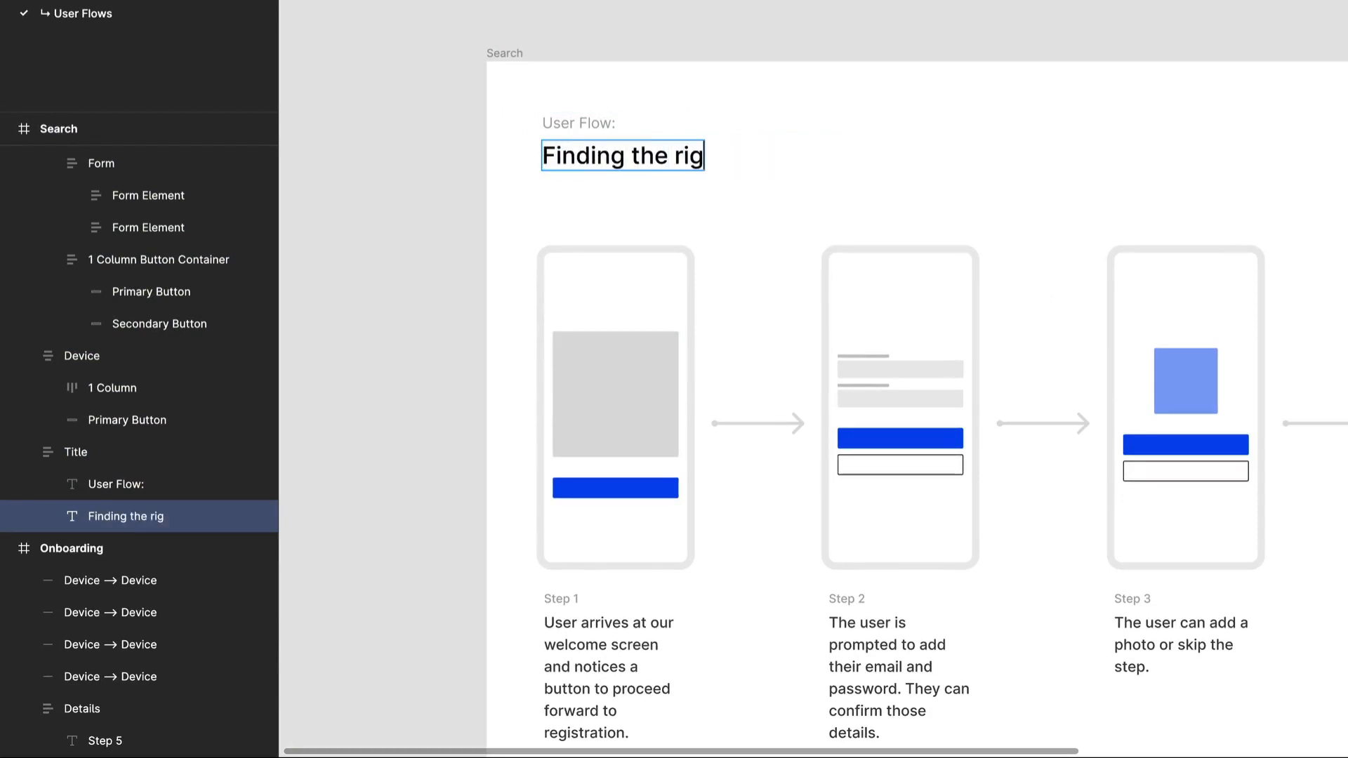
pyautogui.write('ht product th')
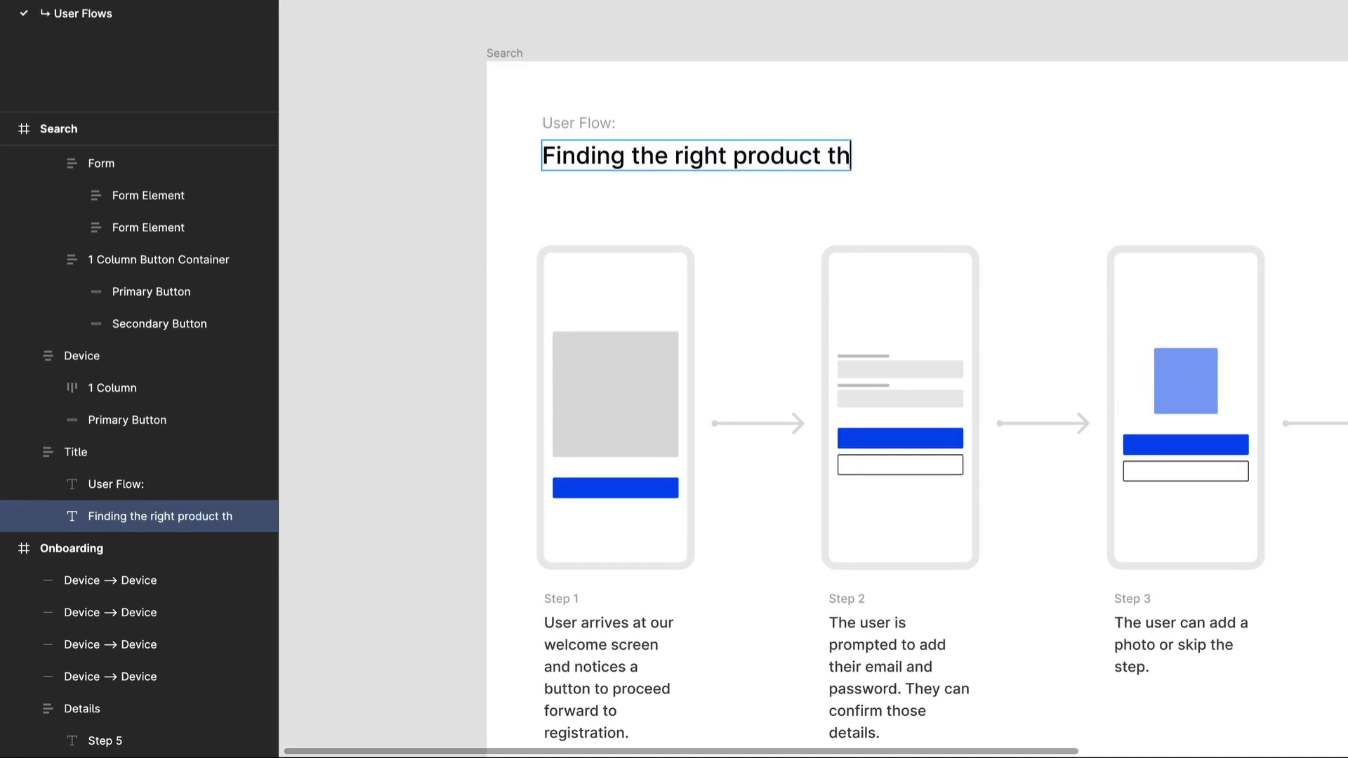
pyautogui.write('rough search.')
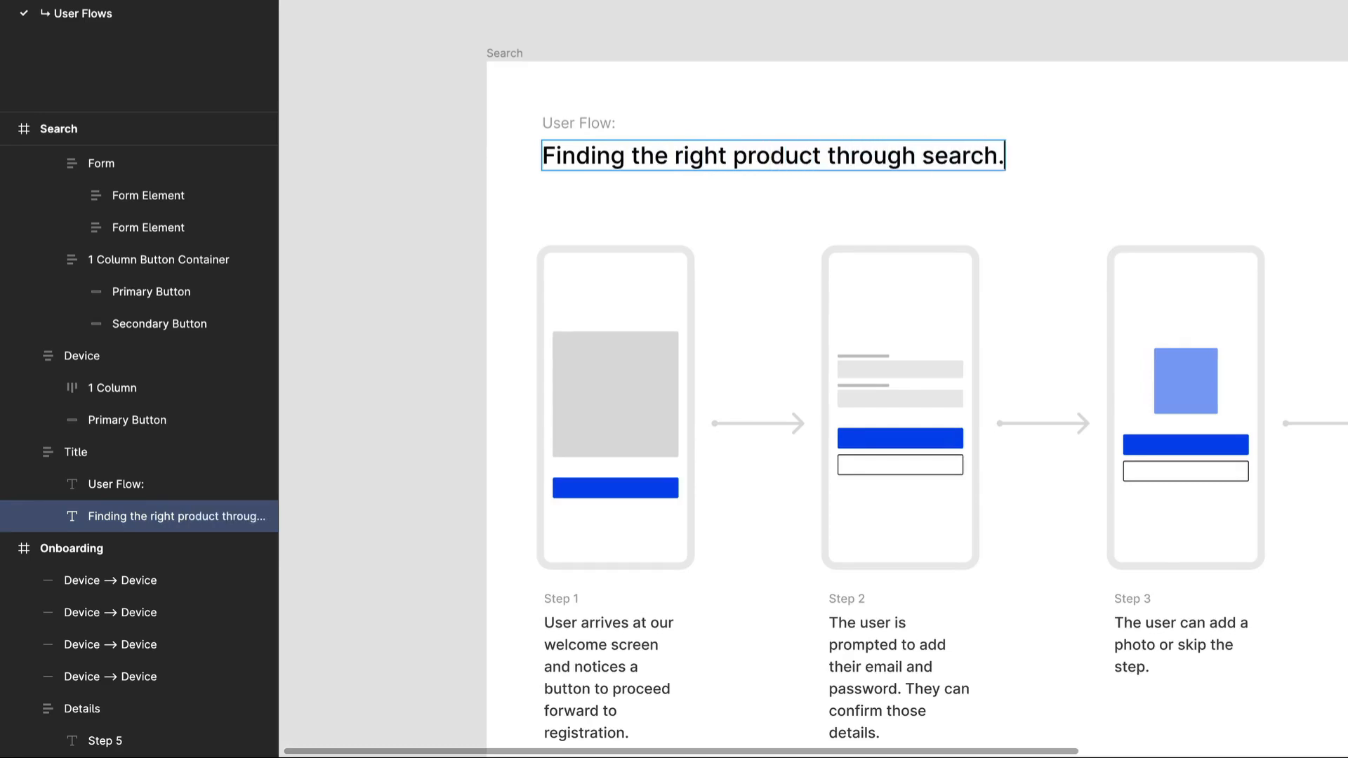
pyautogui.click(799, 4)
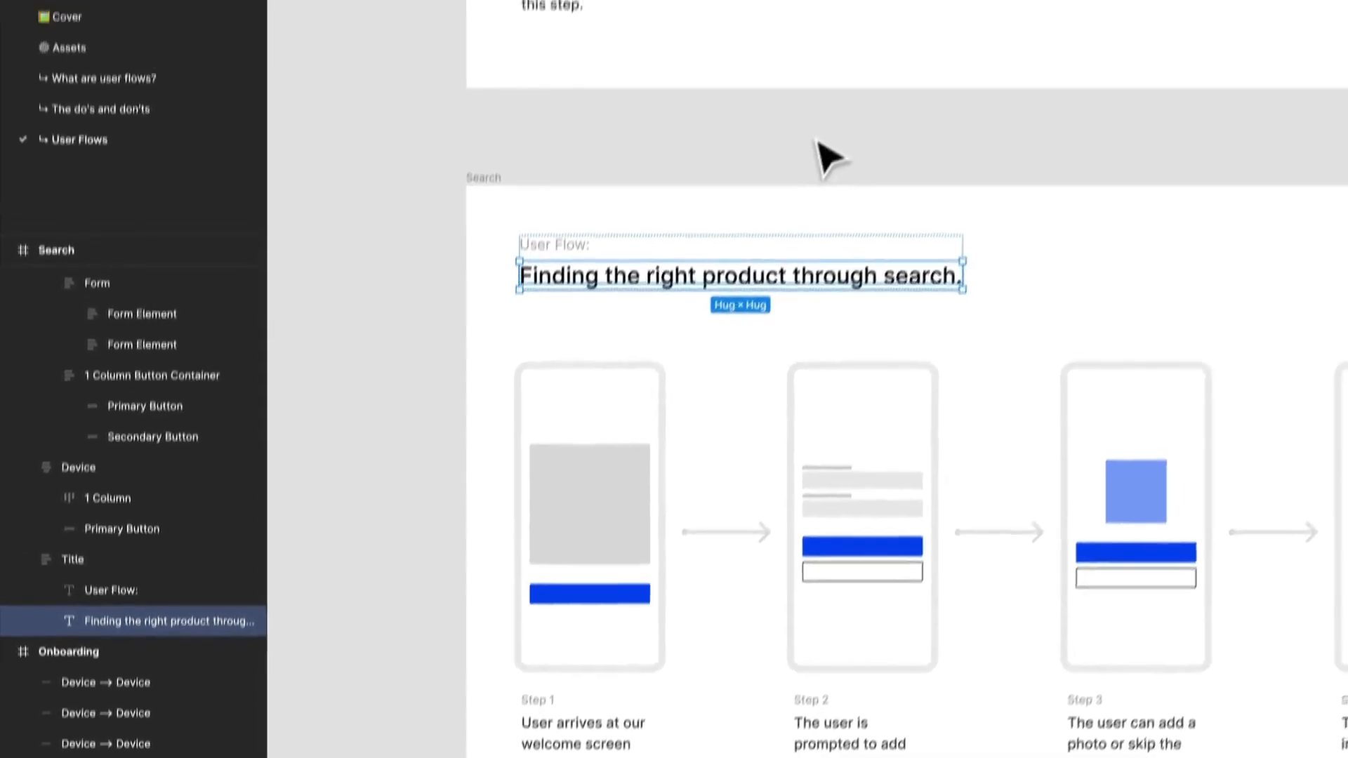
# Look over the five device wireframes and their step descriptions in the Search flow.
pyautogui.moveTo(819, 138); pyautogui.dragTo(682, 130)
pyautogui.scroll(-2, 685, 133)
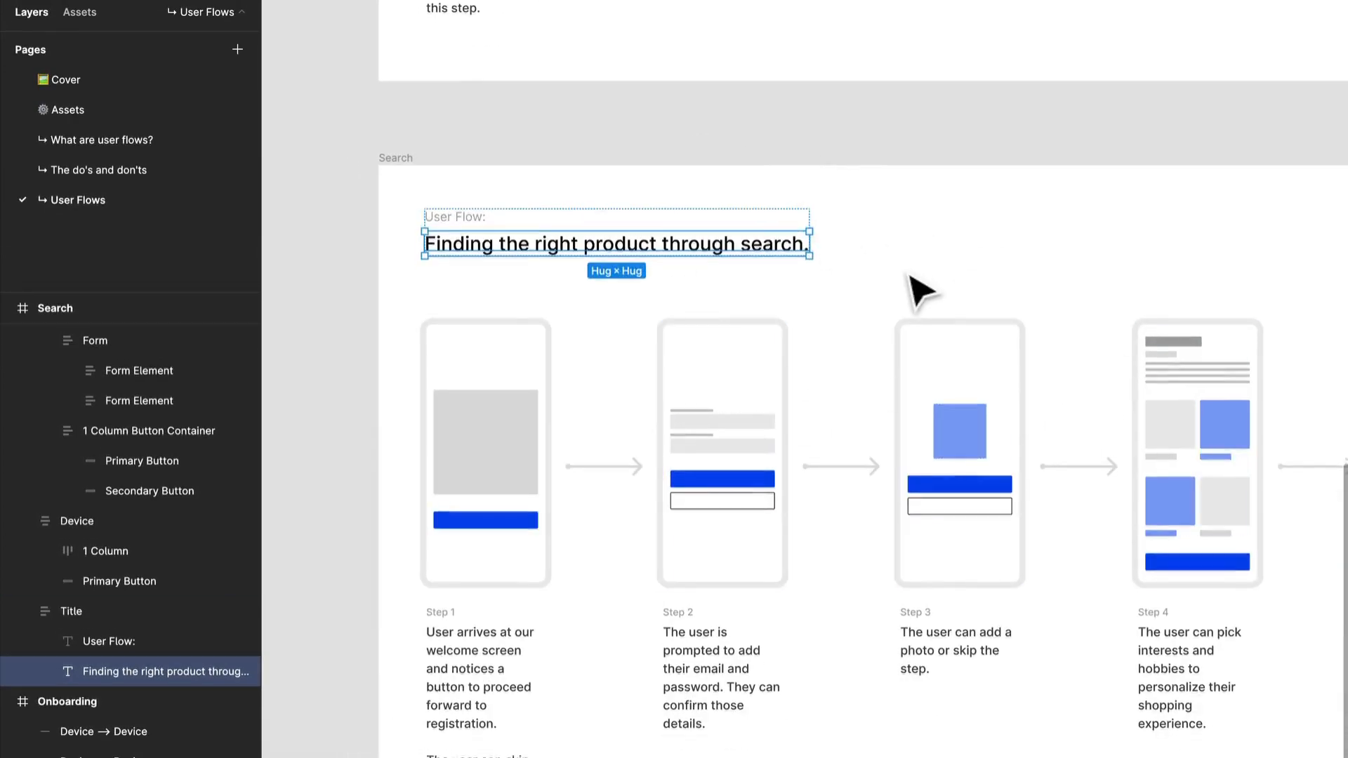
pyautogui.moveTo(908, 277); pyautogui.dragTo(768, 240)
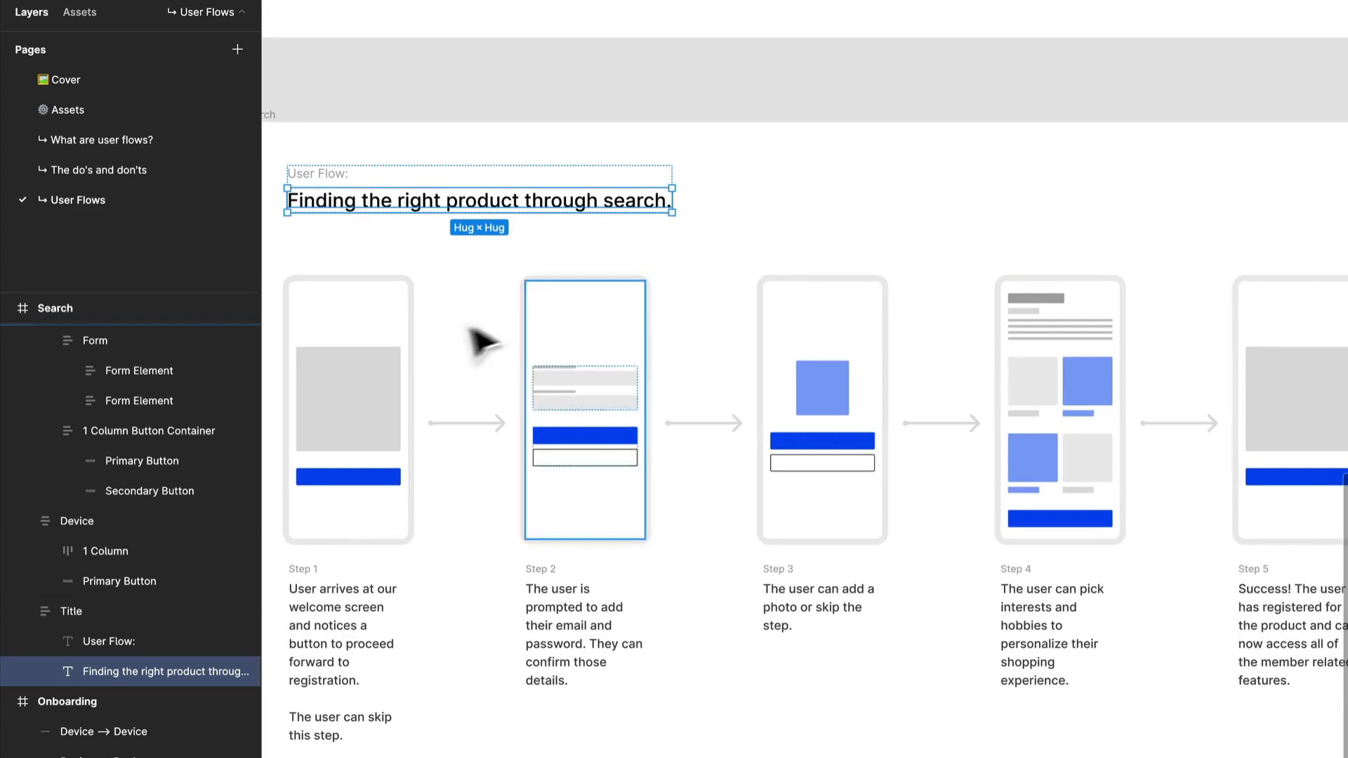
pyautogui.moveTo(451, 400); pyautogui.dragTo(558, 240)
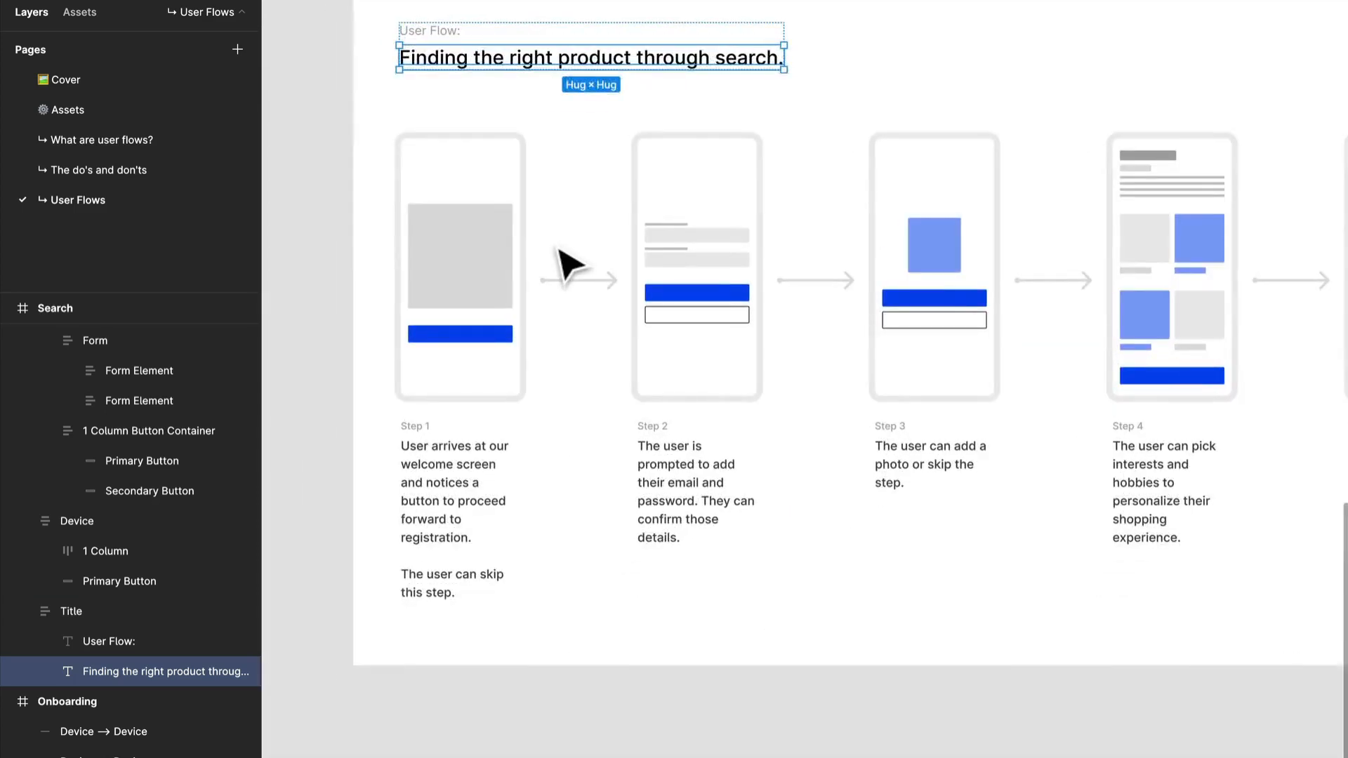
pyautogui.scroll(-1, 558, 249)
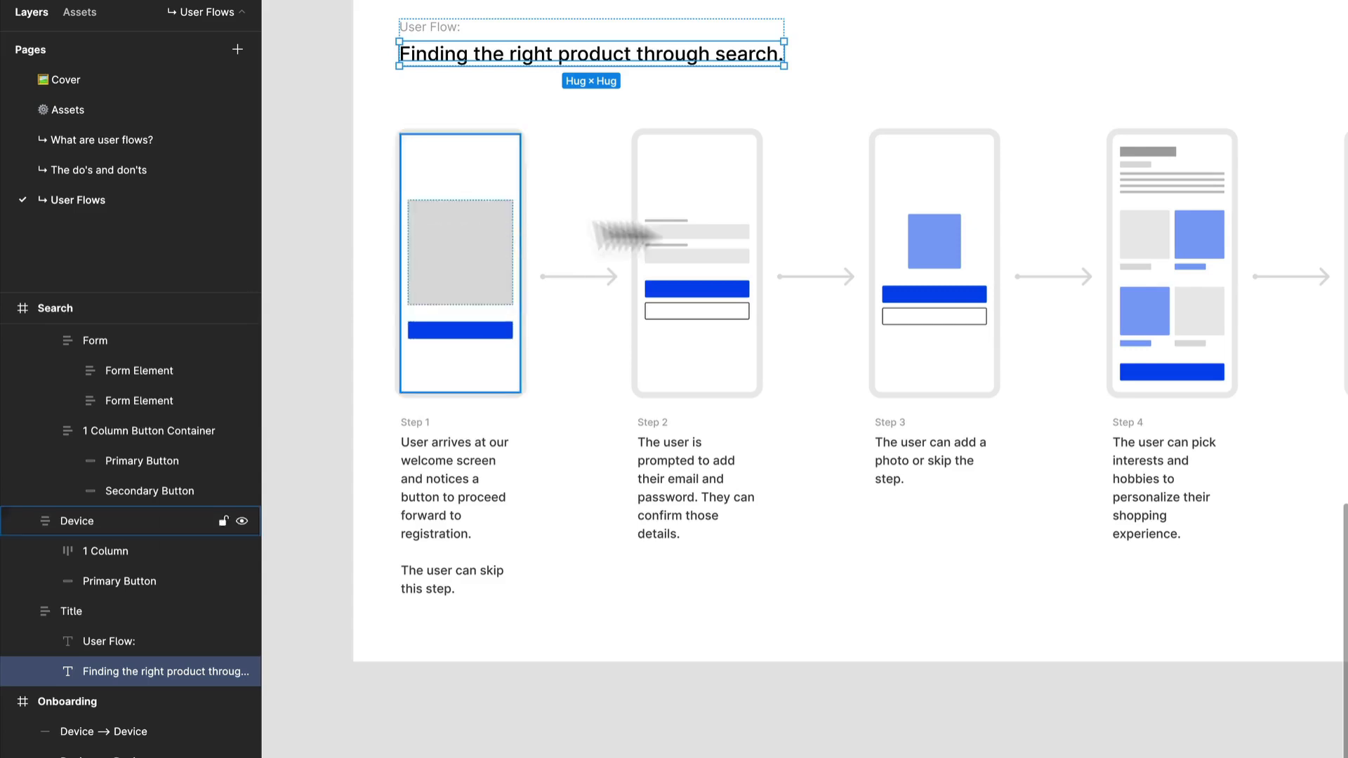
pyautogui.moveTo(1099, 516); pyautogui.dragTo(930, 532)
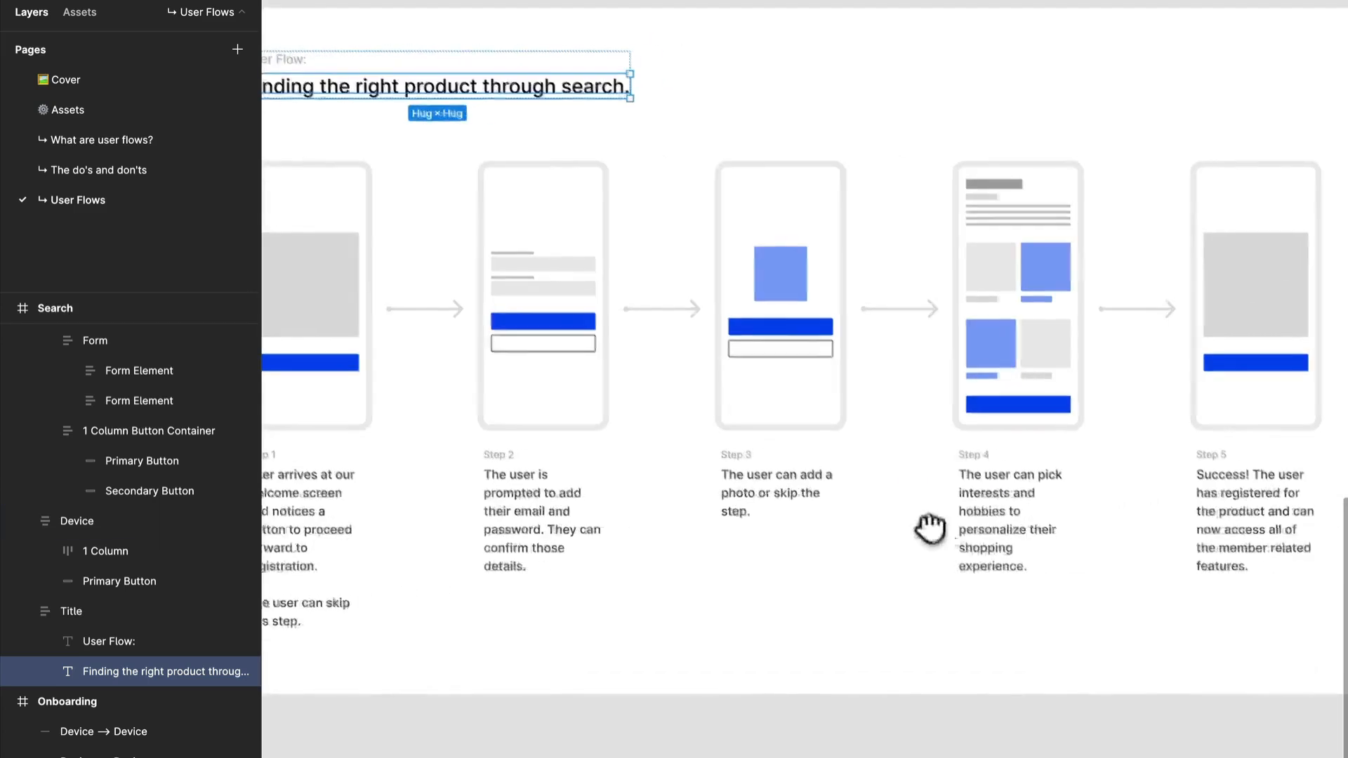
pyautogui.scroll(5, 717, 596)
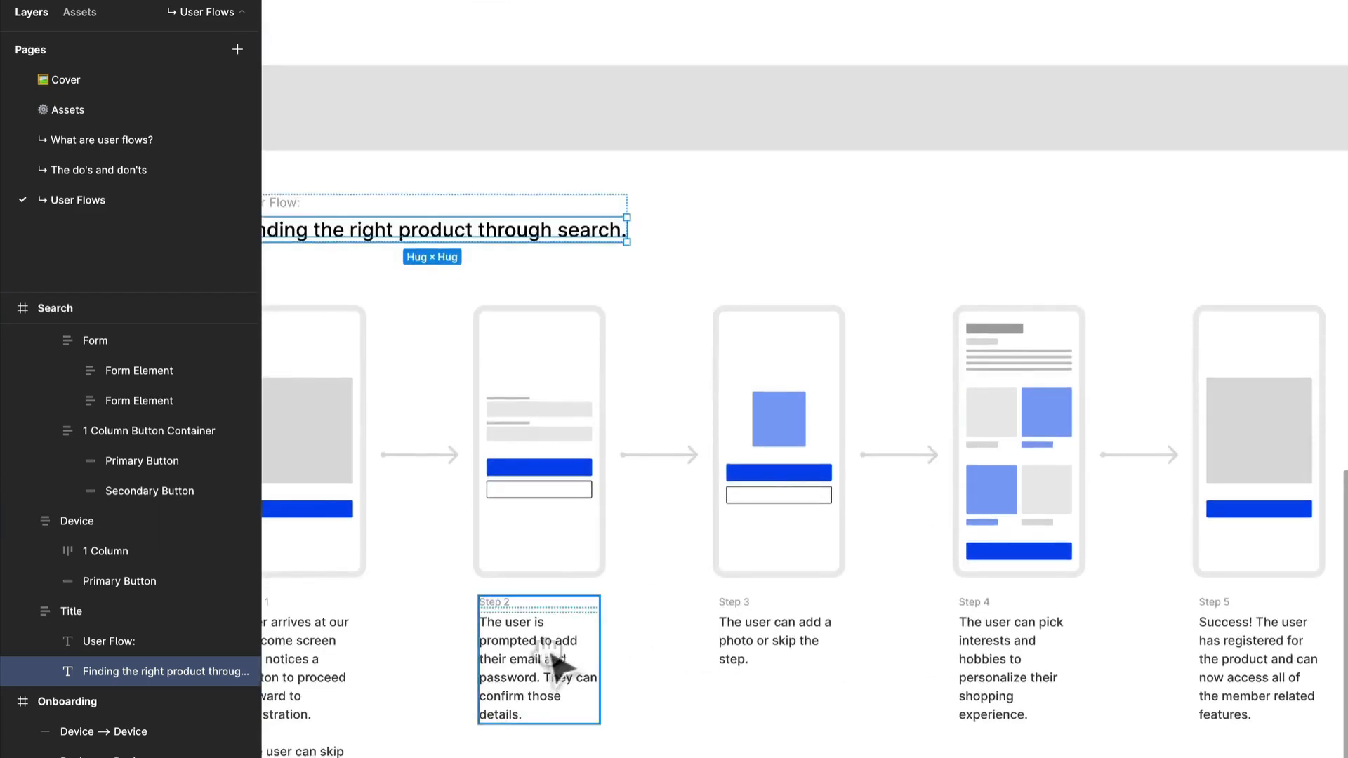
pyautogui.scroll(-6, 625, 442)
pyautogui.hscroll(-5, 625, 443)
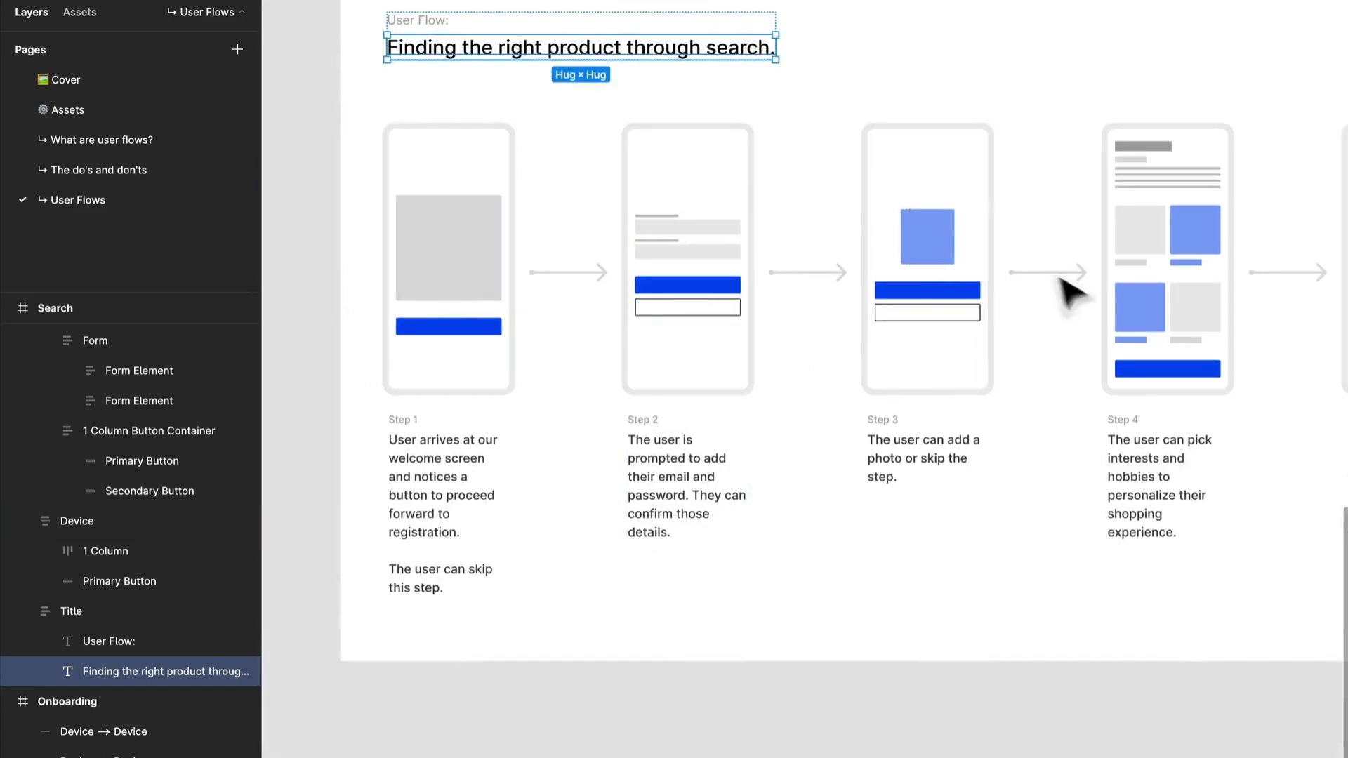
pyautogui.scroll(-2, 983, 452)
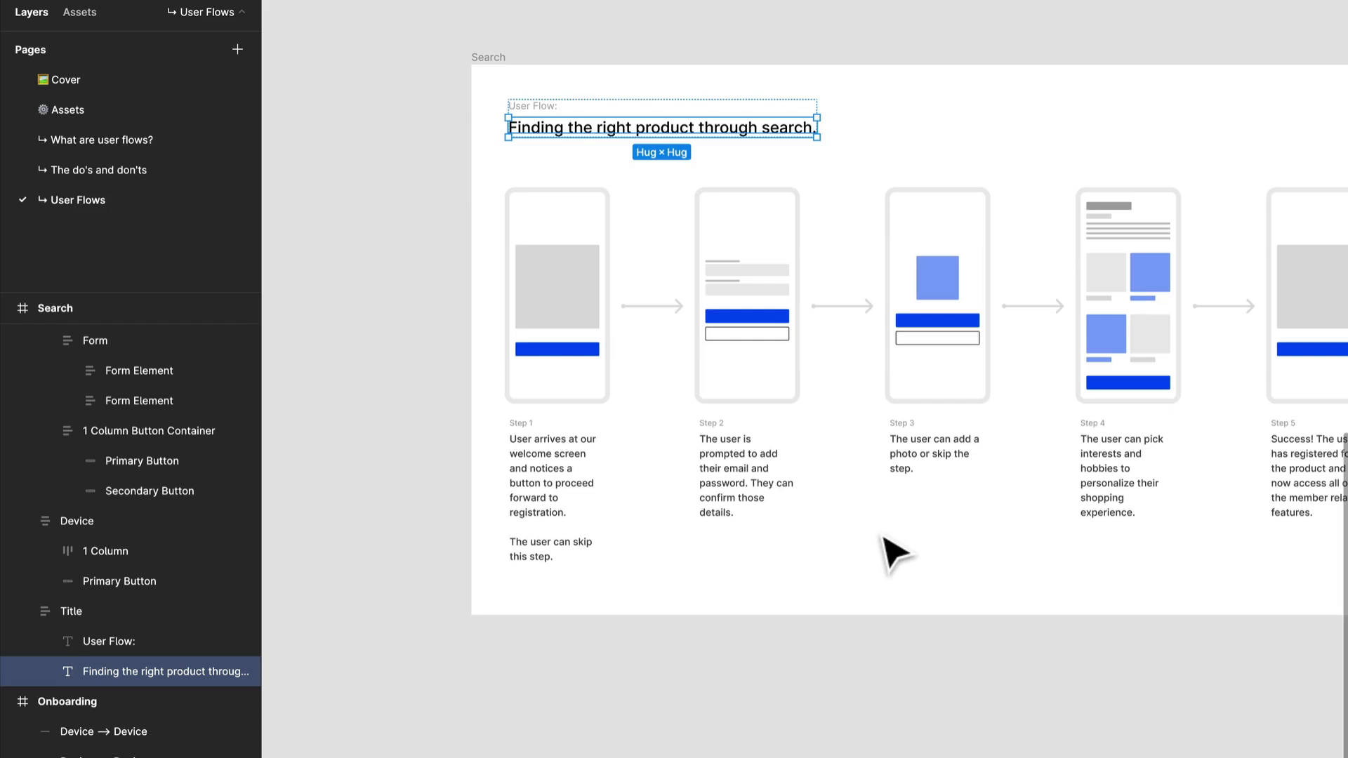
# Replace the Step 1 description in the Search flow with "The user is able to begin their search from the home screen.".
pyautogui.rightClick(604, 556)
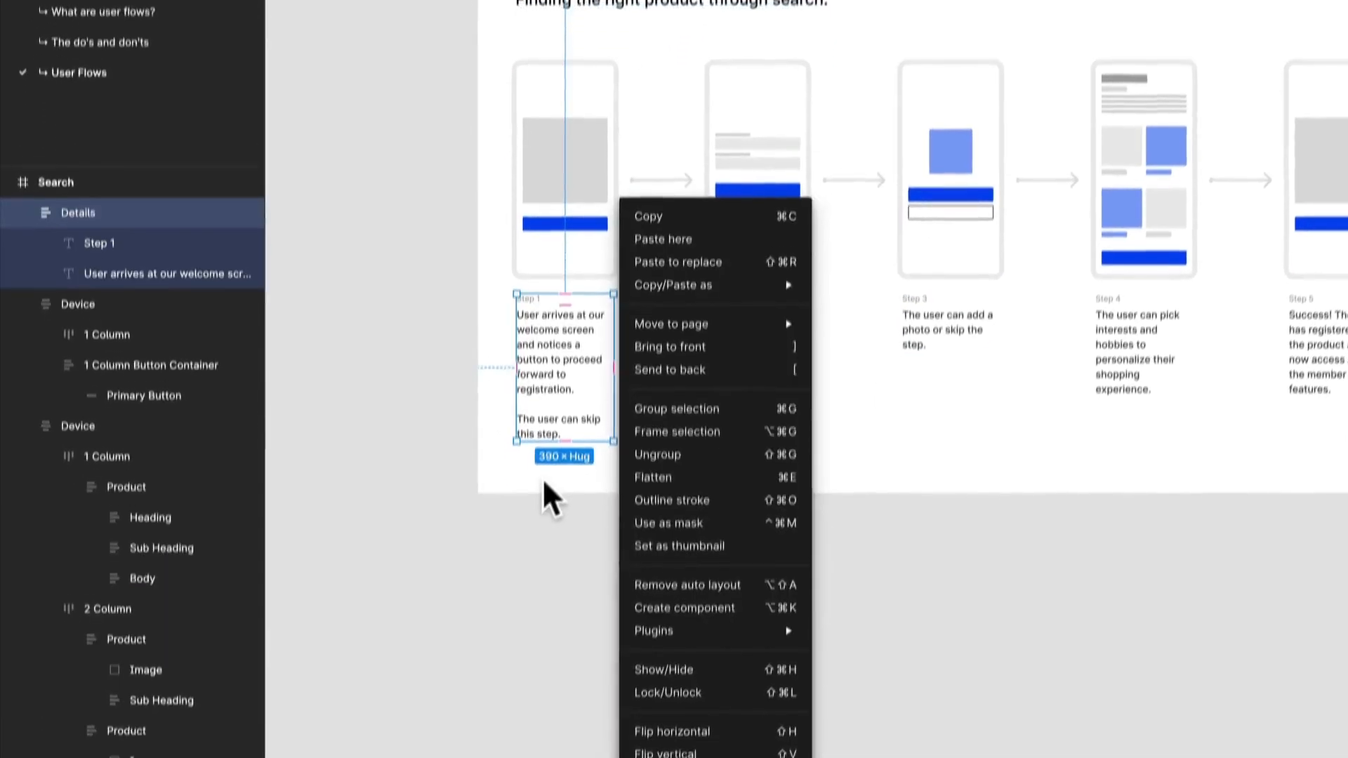
pyautogui.click(543, 480)
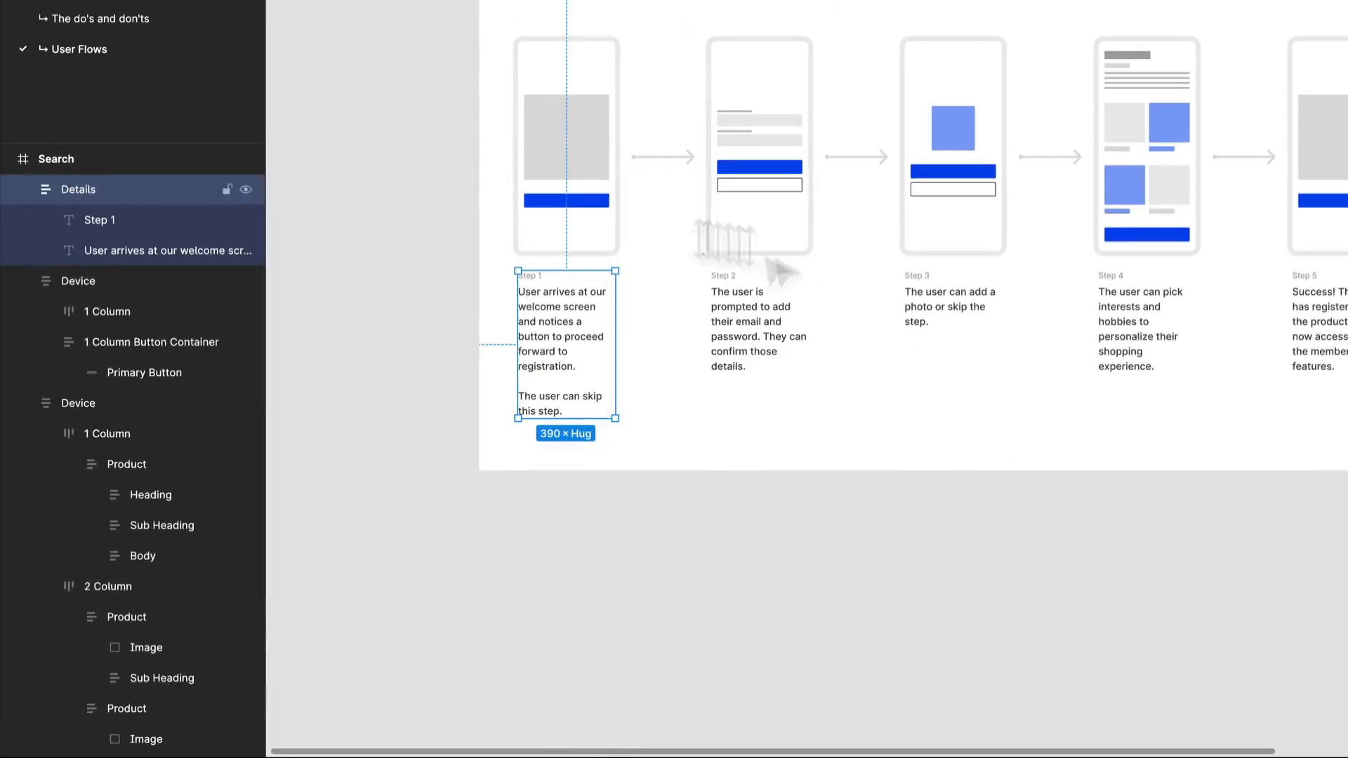
pyautogui.moveTo(850, 80); pyautogui.dragTo(852, 415)
pyautogui.moveTo(677, 495); pyautogui.dragTo(708, 211)
pyautogui.scroll(3, 587, 382)
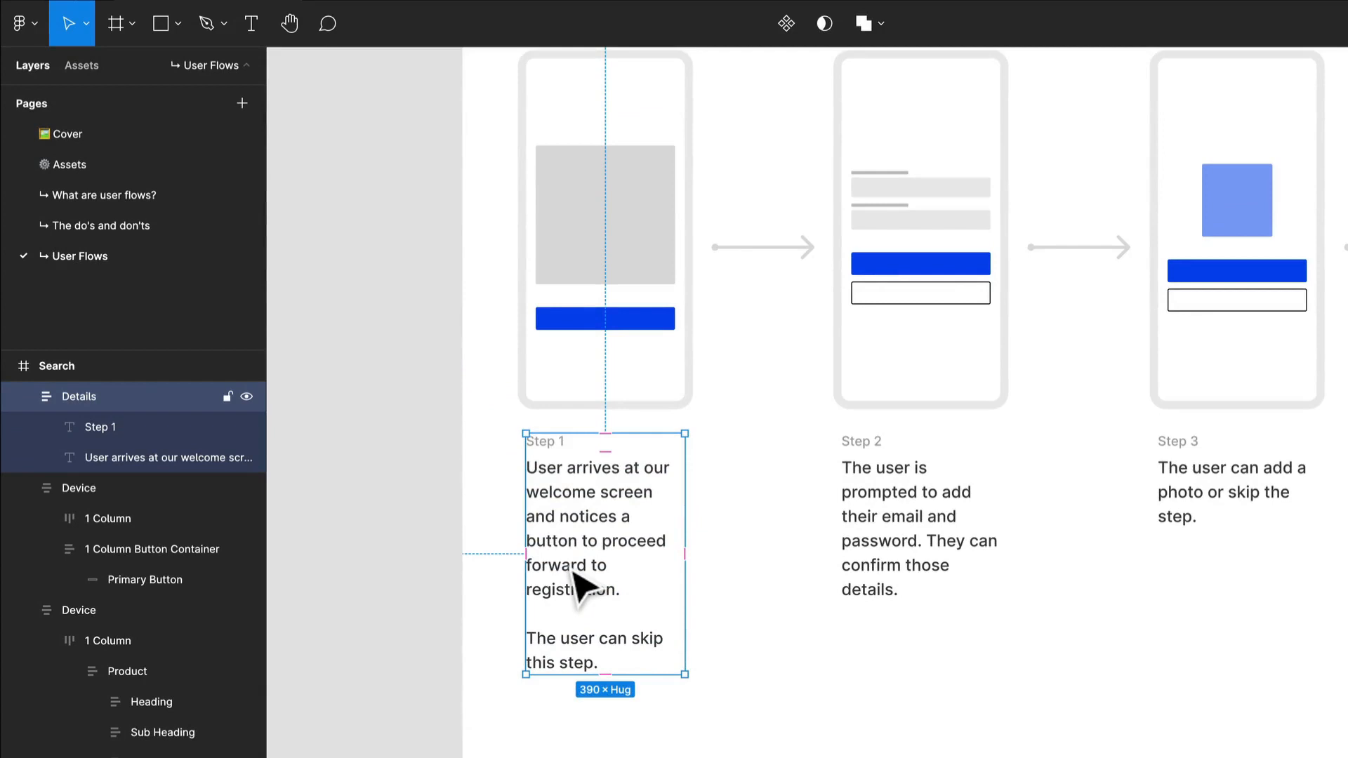
pyautogui.click(604, 536)
pyautogui.doubleClick(590, 525)
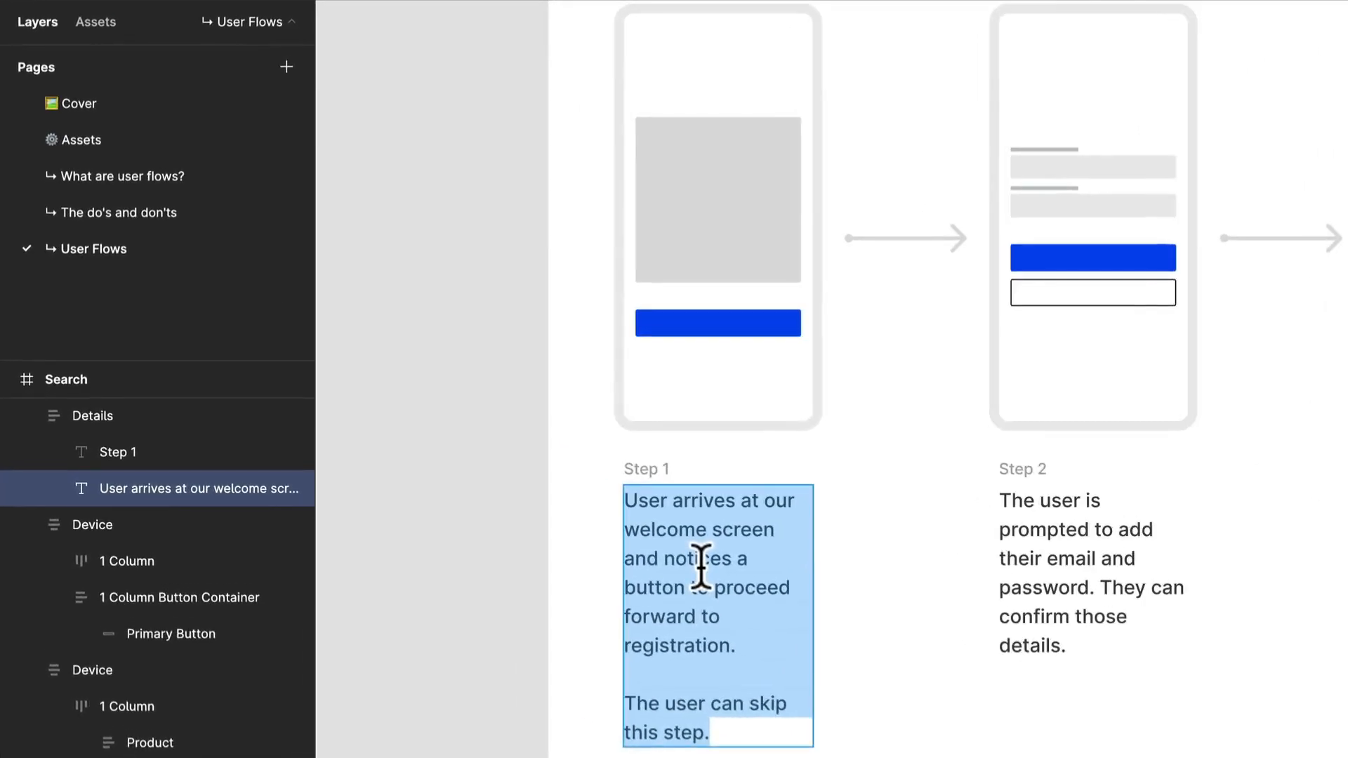
pyautogui.write('The user is ')
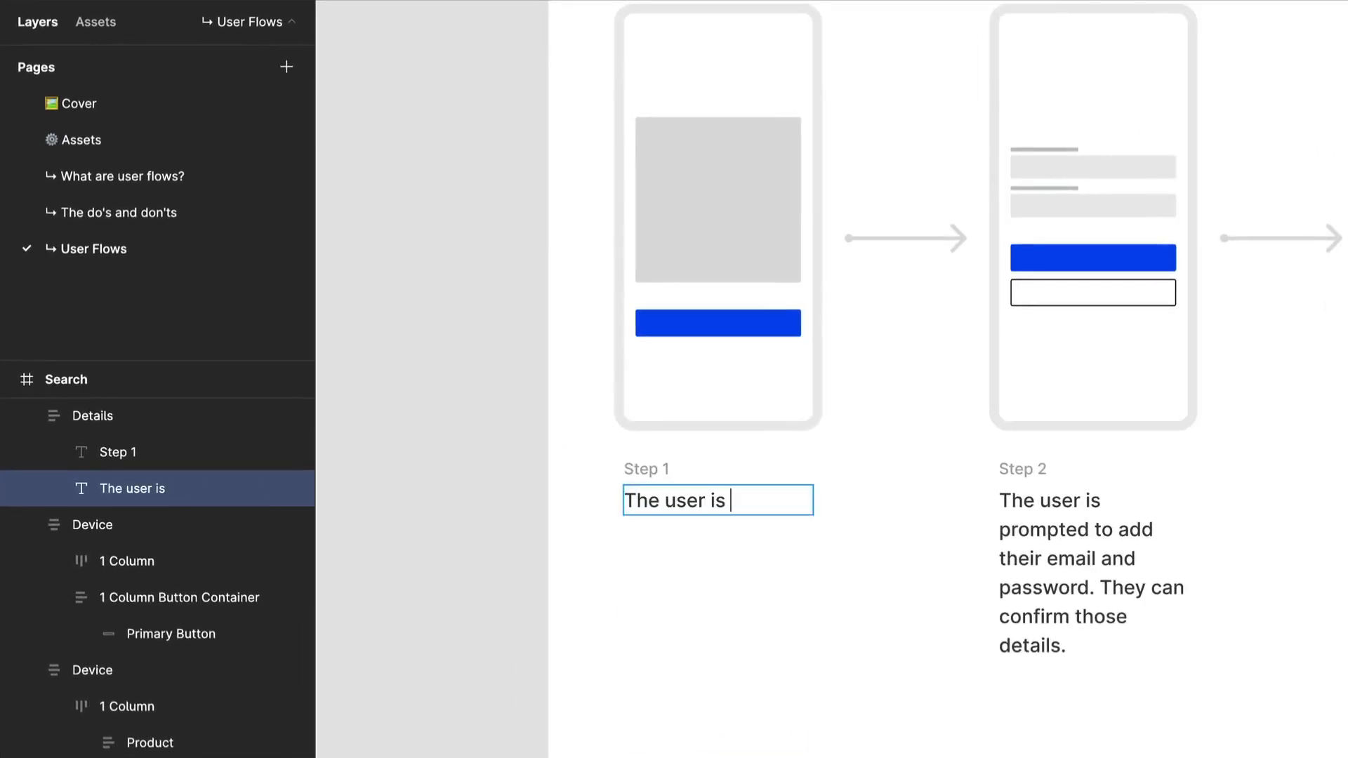
pyautogui.write('able to begin')
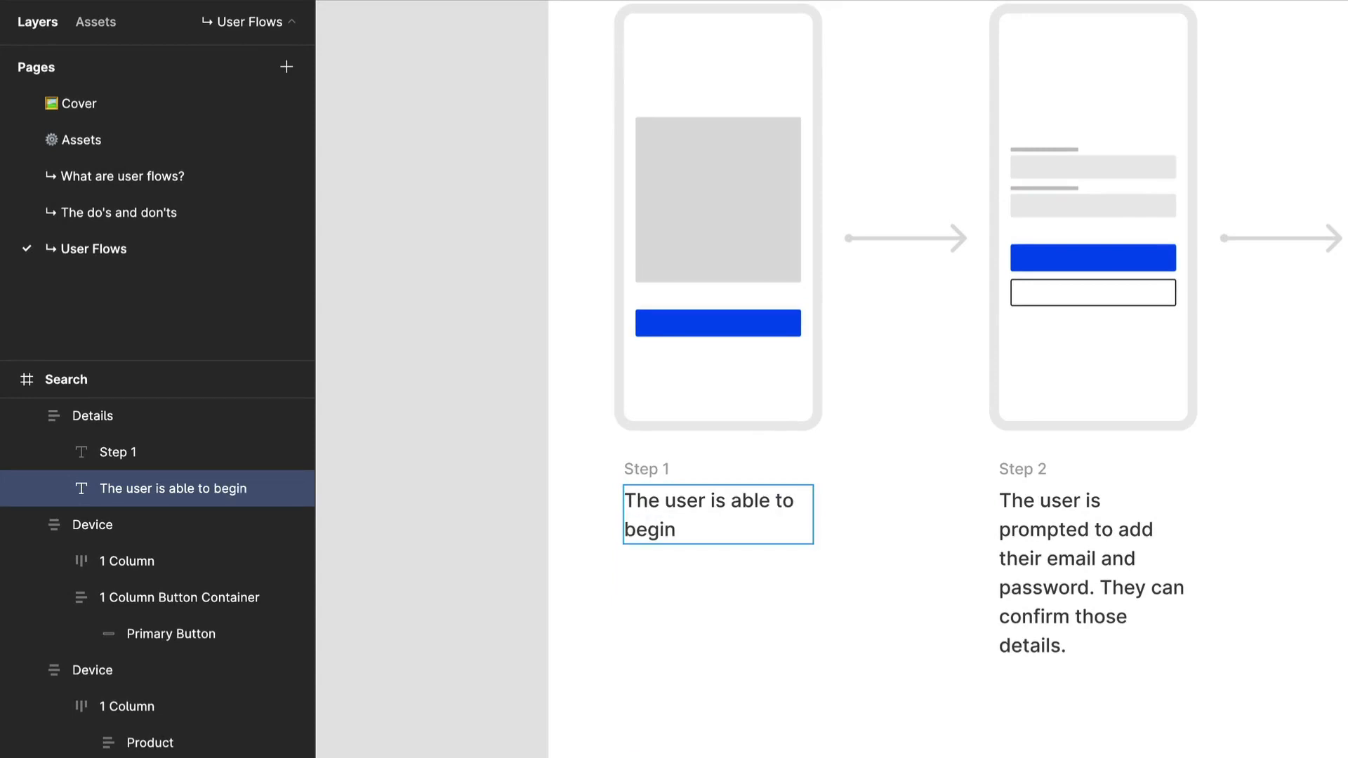
pyautogui.write(' their sear')
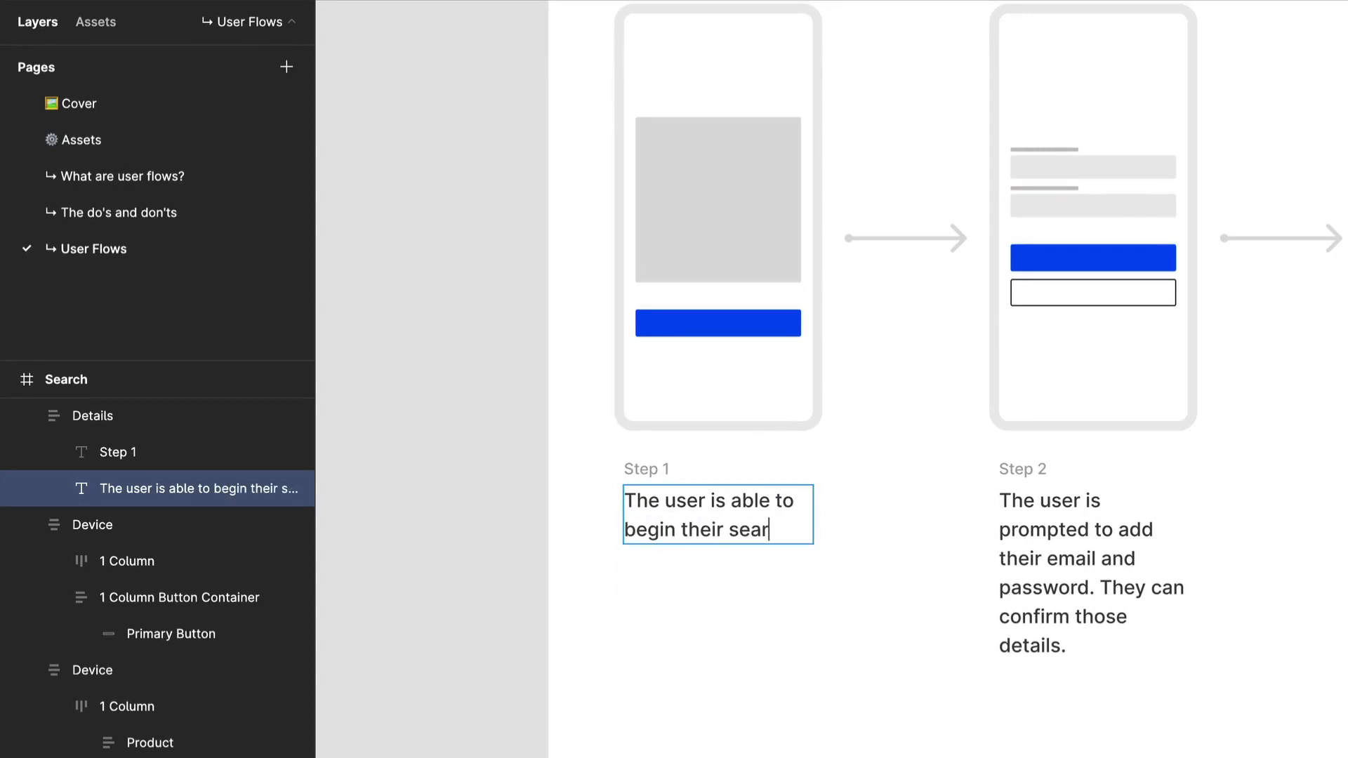
pyautogui.write('ch from the home s')
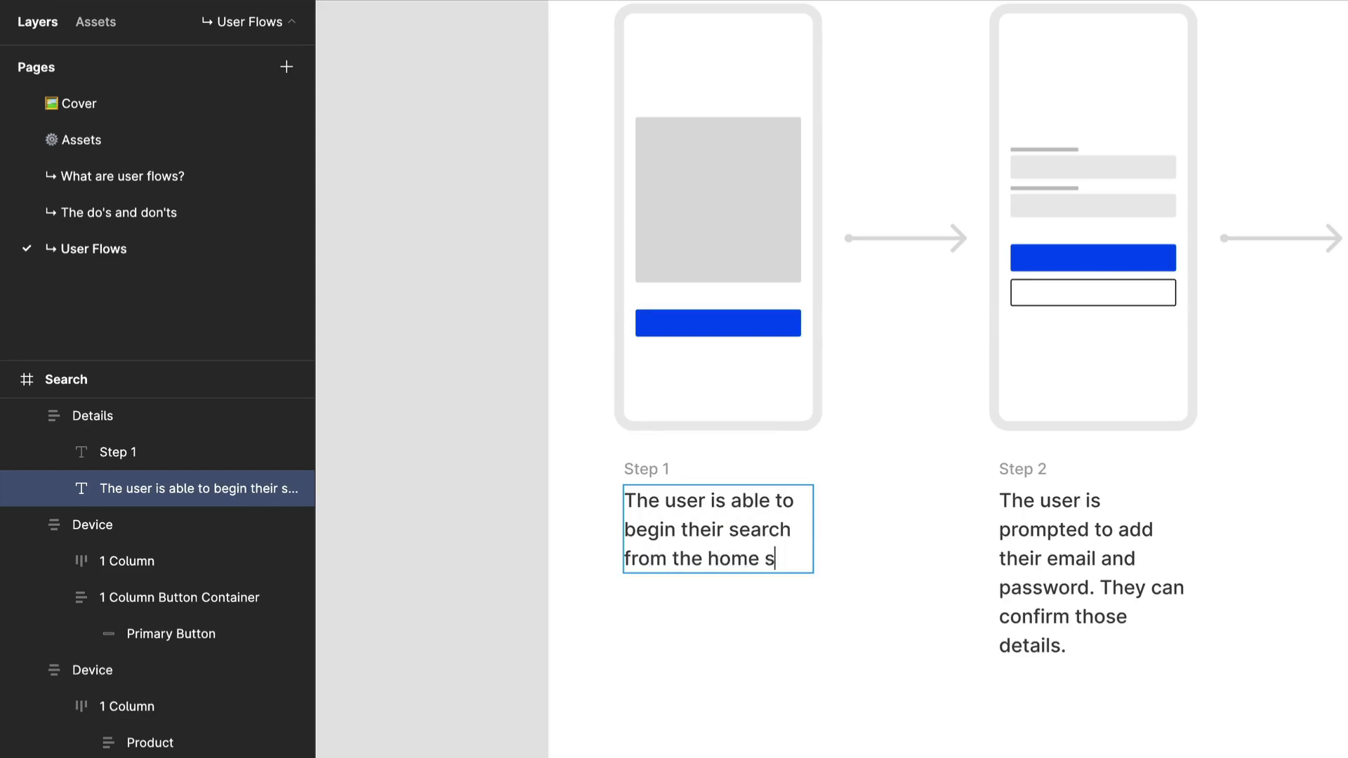
pyautogui.write('creen. The ')
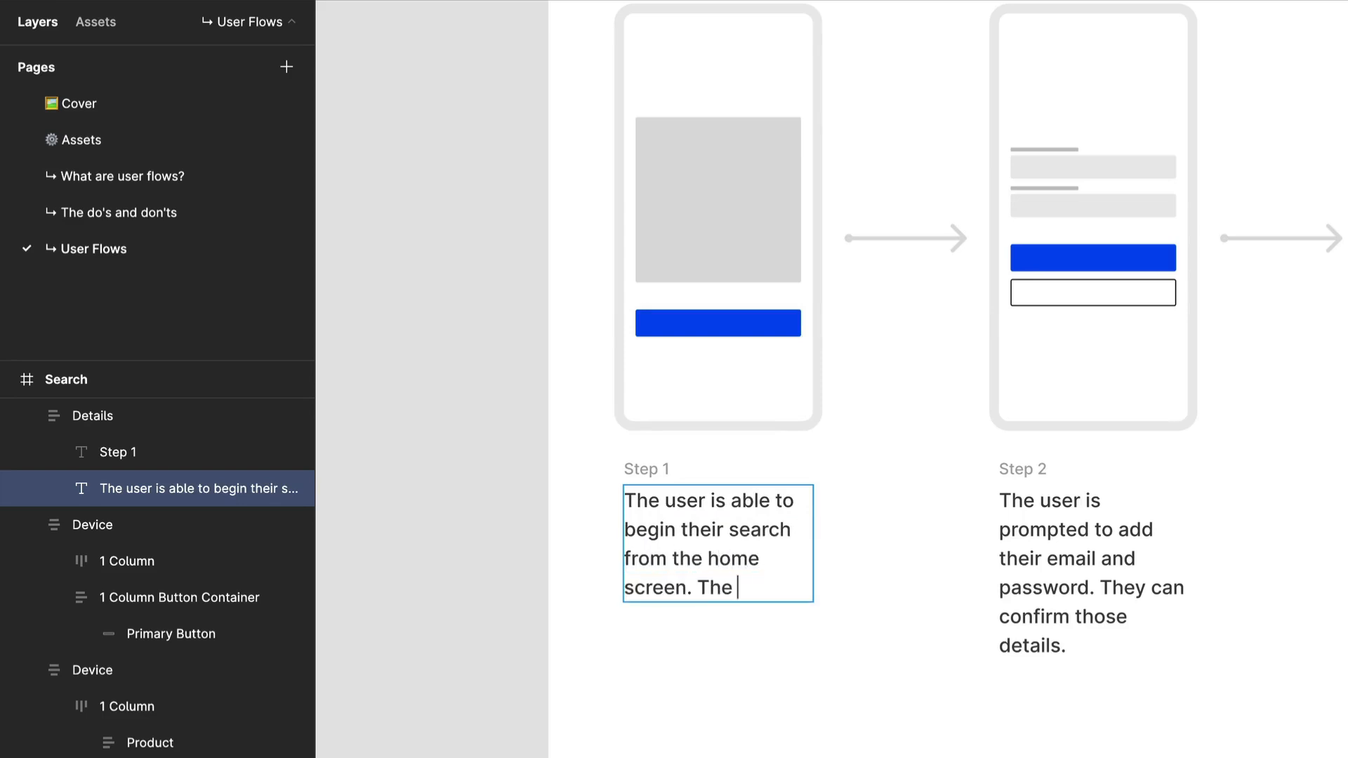
pyautogui.write('user can cli')
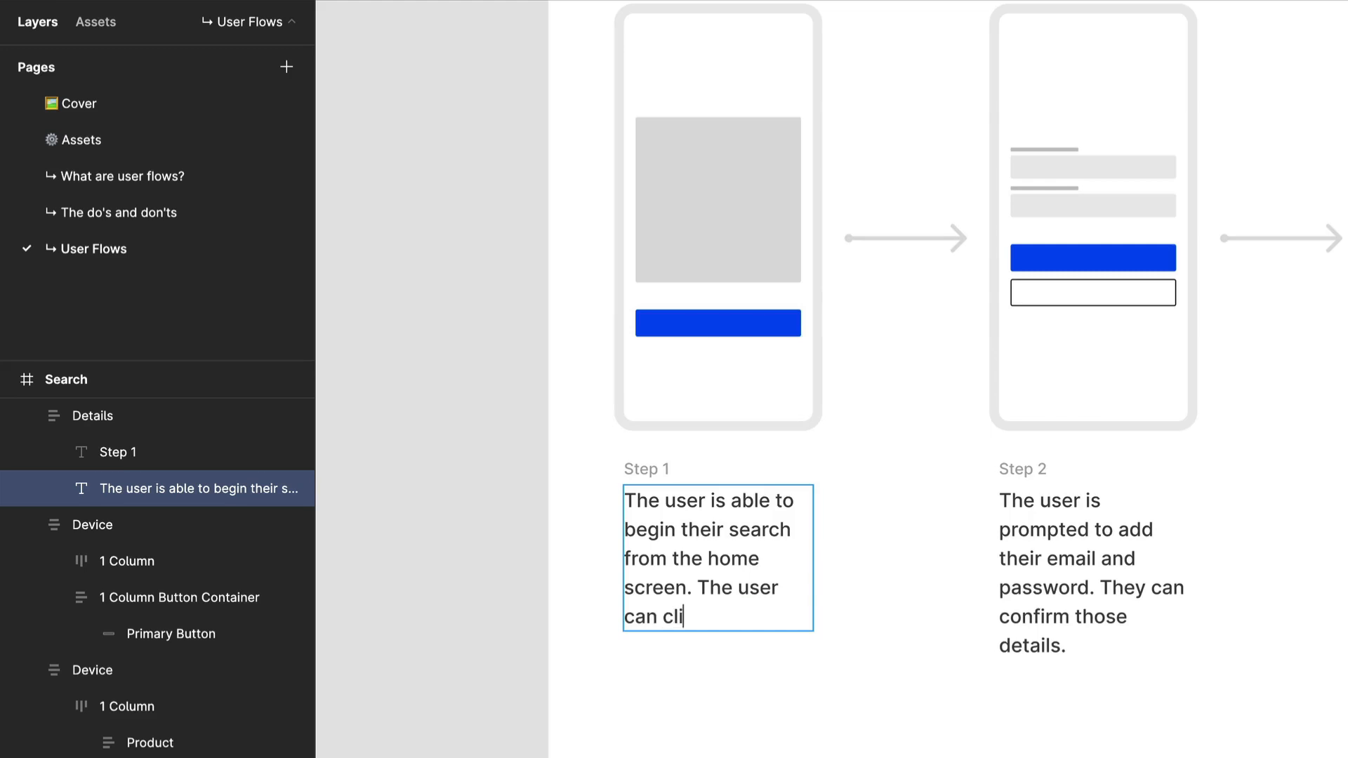
pyautogui.write('ck the sear')
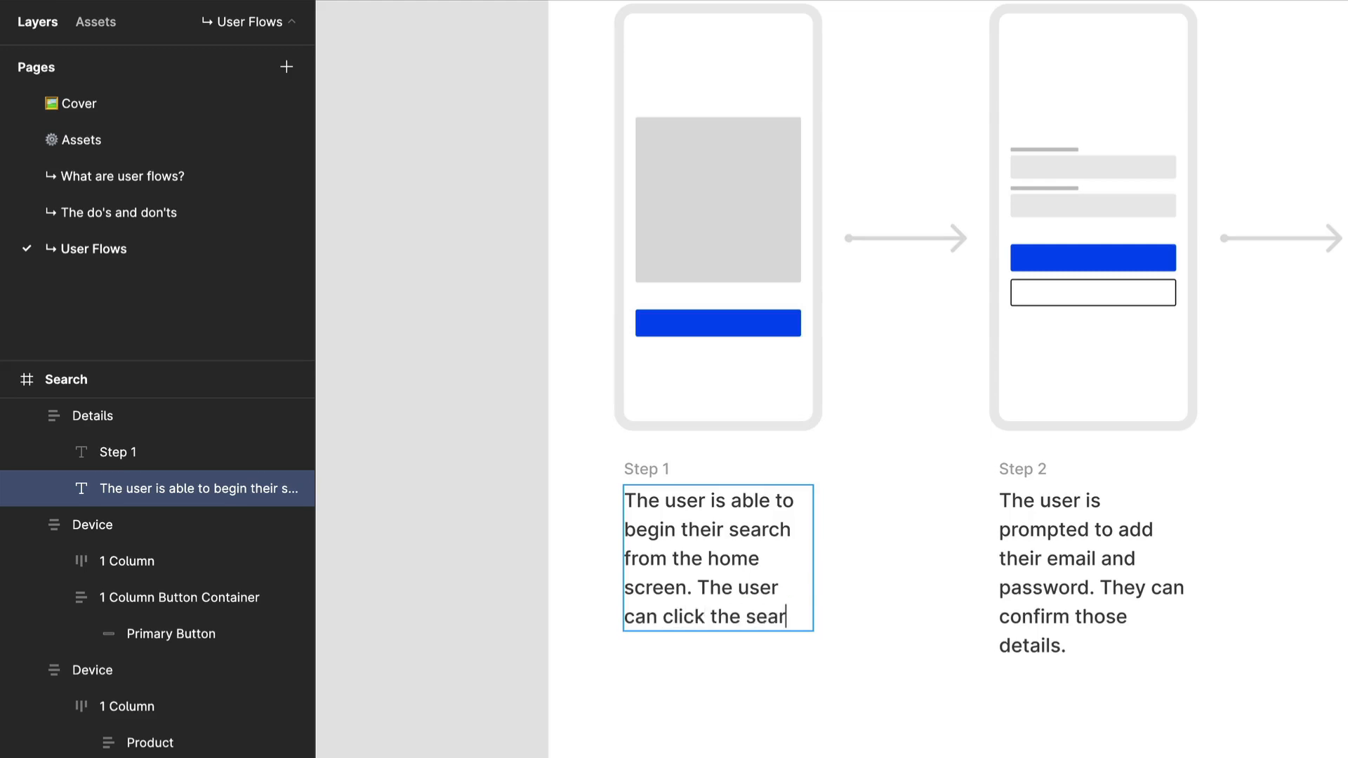
pyautogui.write('ch input.')
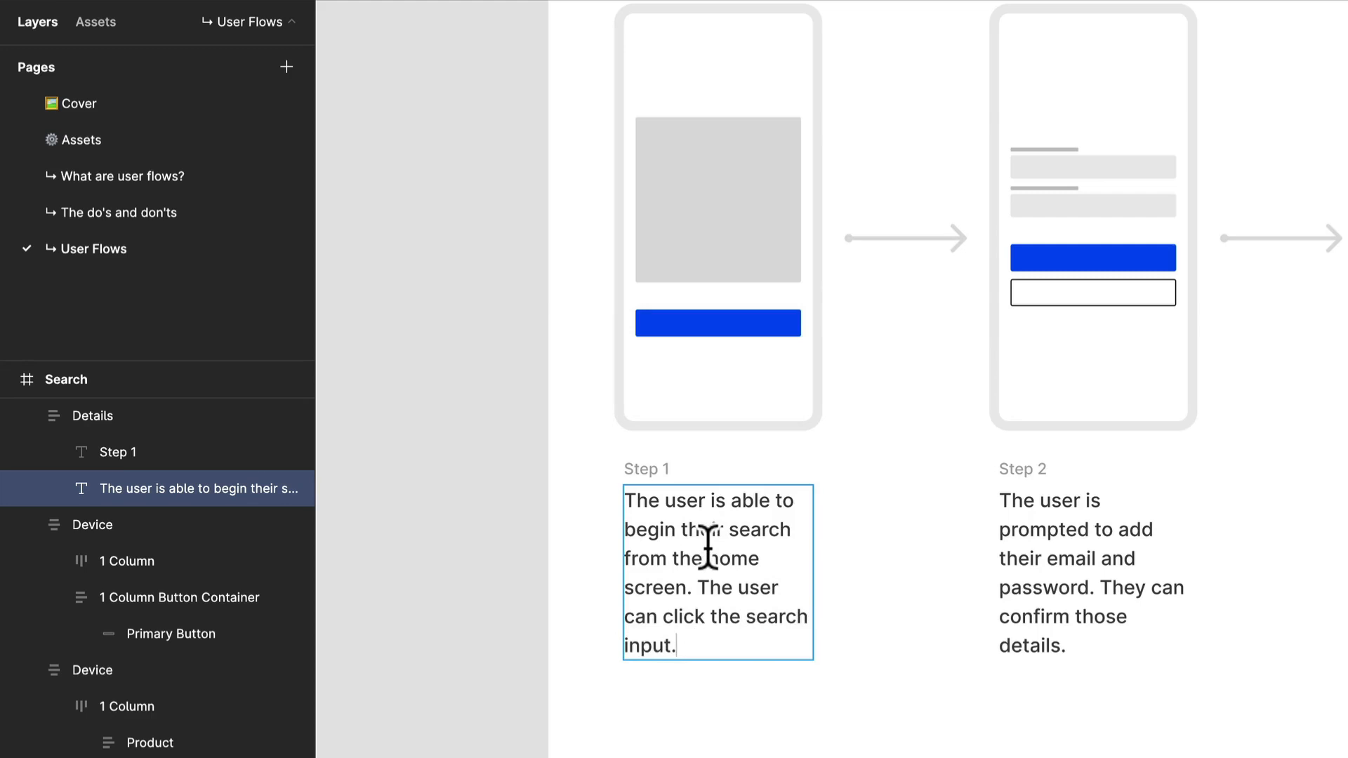
# Add the sentence "The user can click the search input." to the end of the Step 1 description.
pyautogui.press('Escape')
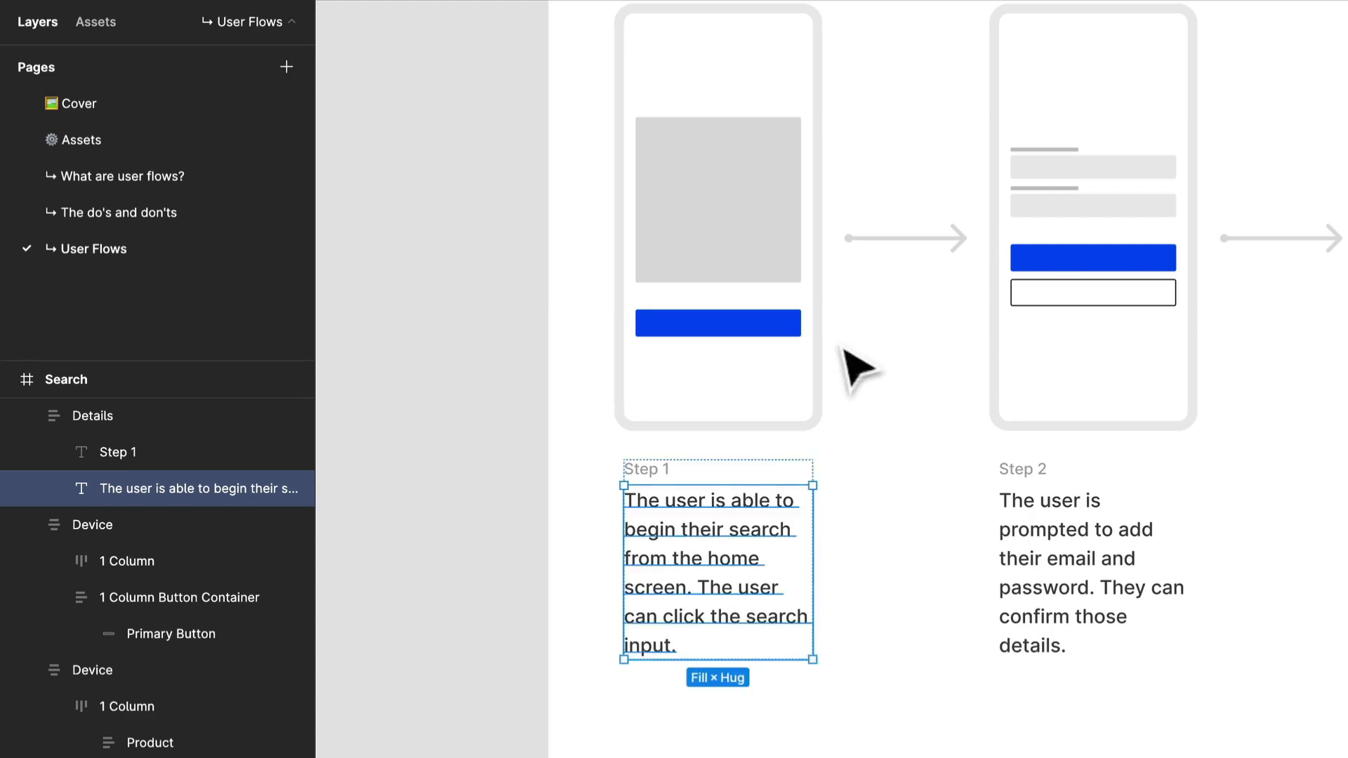
# Move the blue button above the grey image block in the Step 1 device, and shorten the block to a height of 172.
pyautogui.click(767, 325)
pyautogui.press('Up')
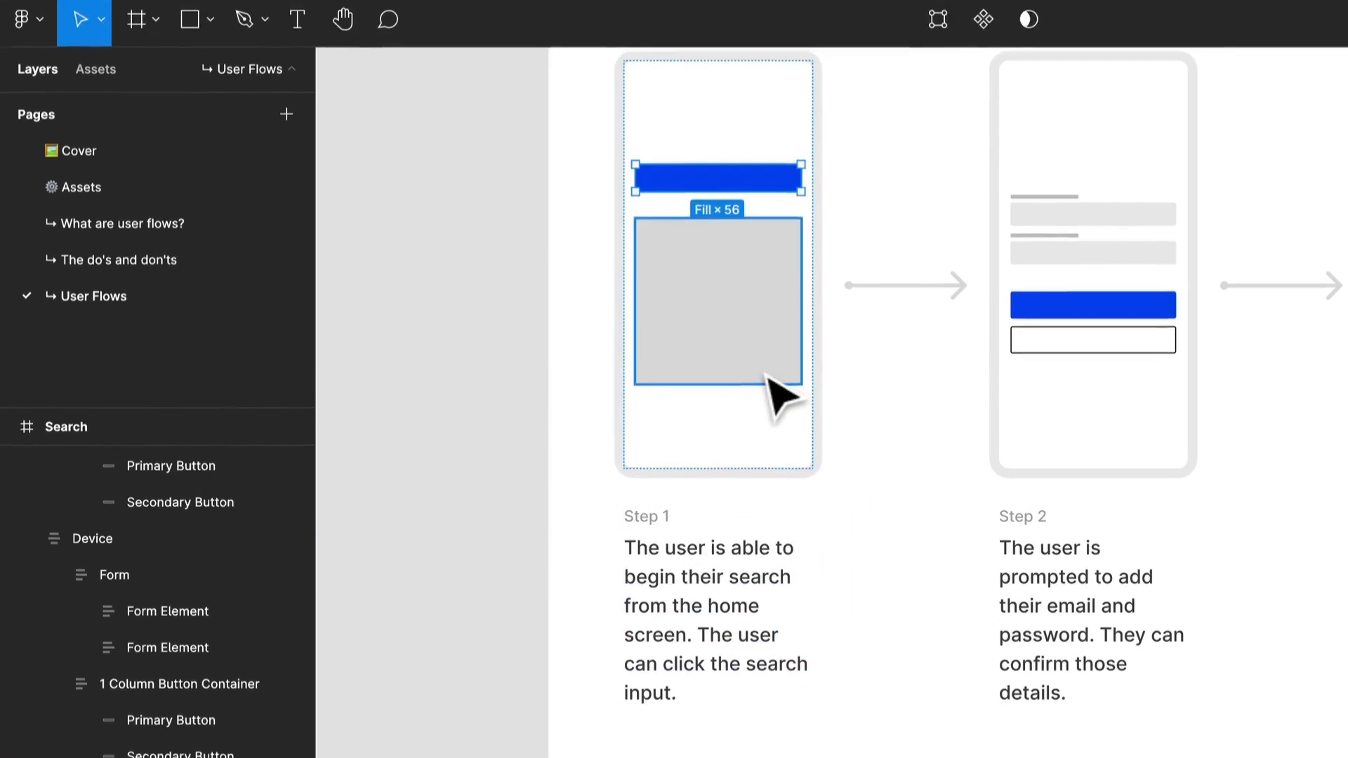
pyautogui.click(767, 388)
pyautogui.moveTo(776, 393); pyautogui.dragTo(808, 312)
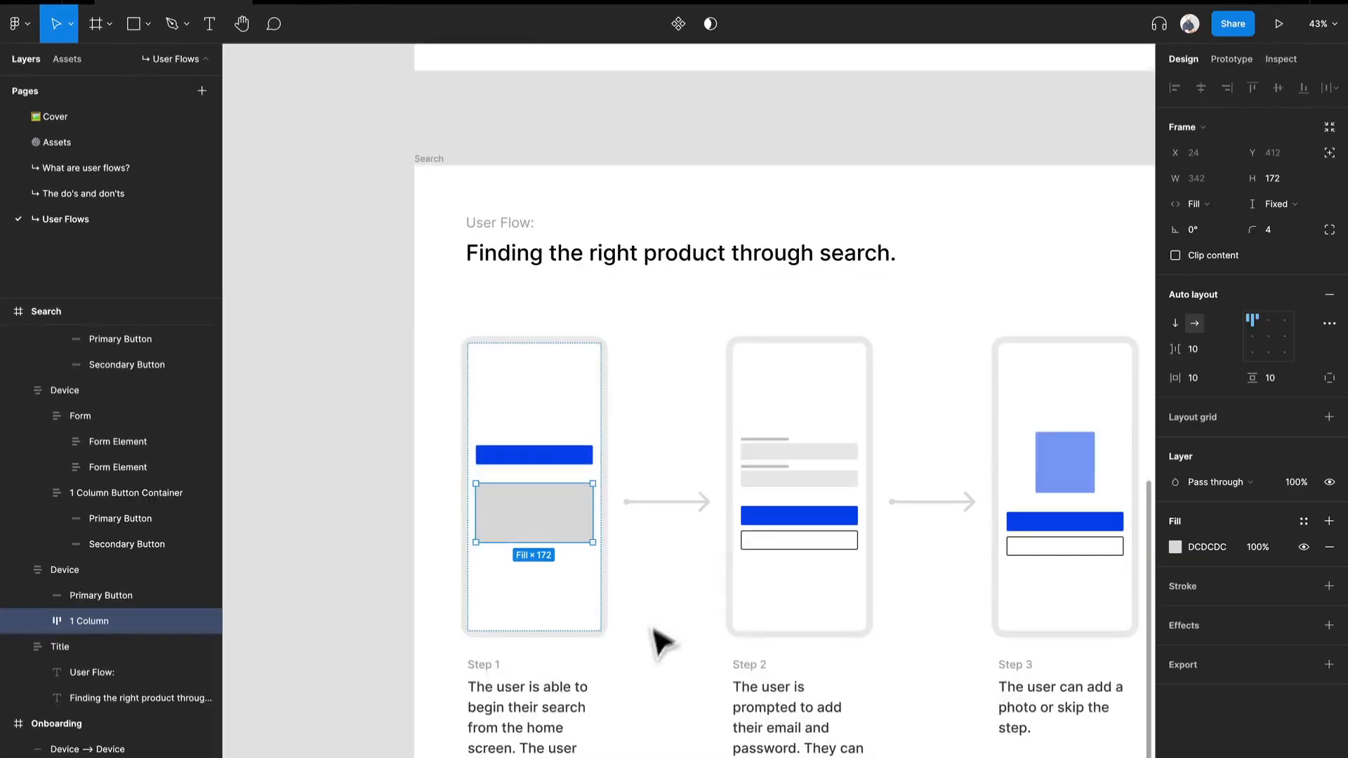
pyautogui.scroll(-3, 660, 642)
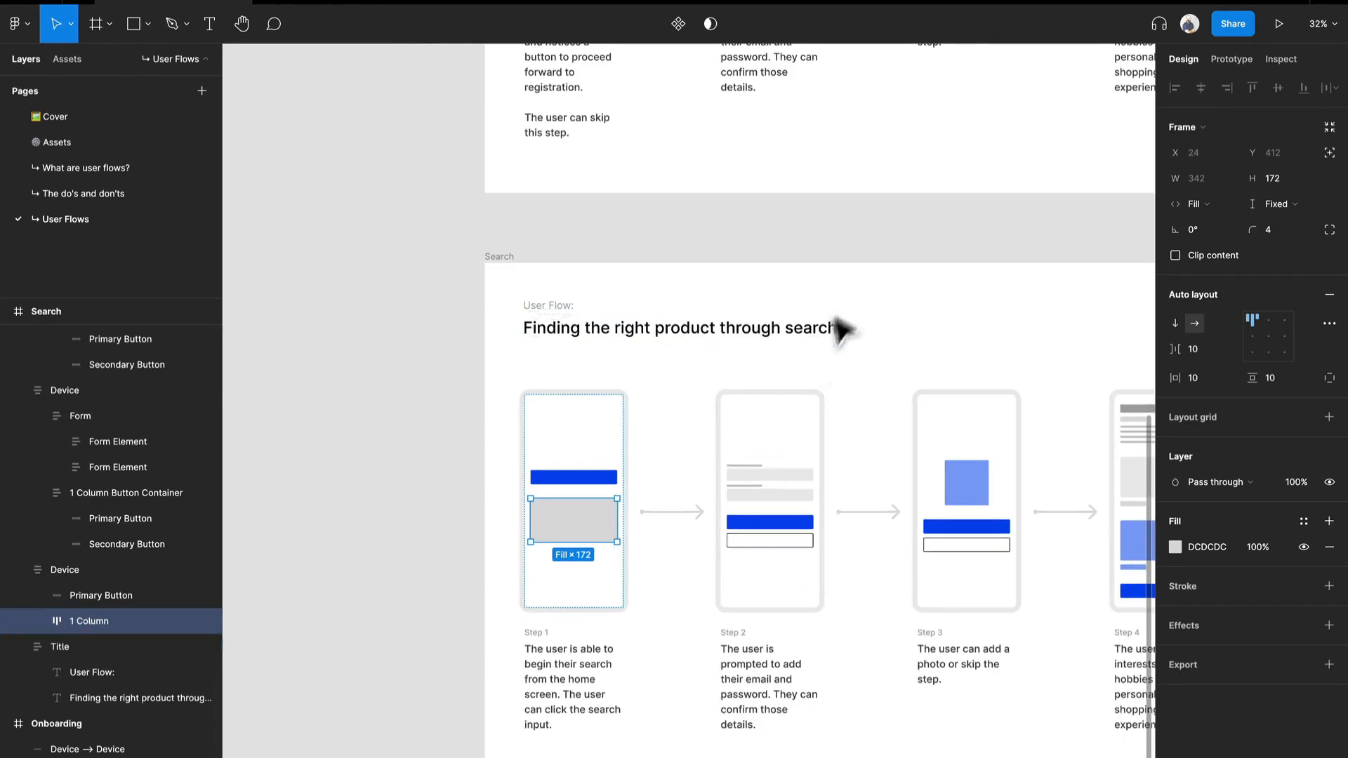
pyautogui.moveTo(842, 331); pyautogui.dragTo(616, 589)
pyautogui.scroll(-1, 688, 452)
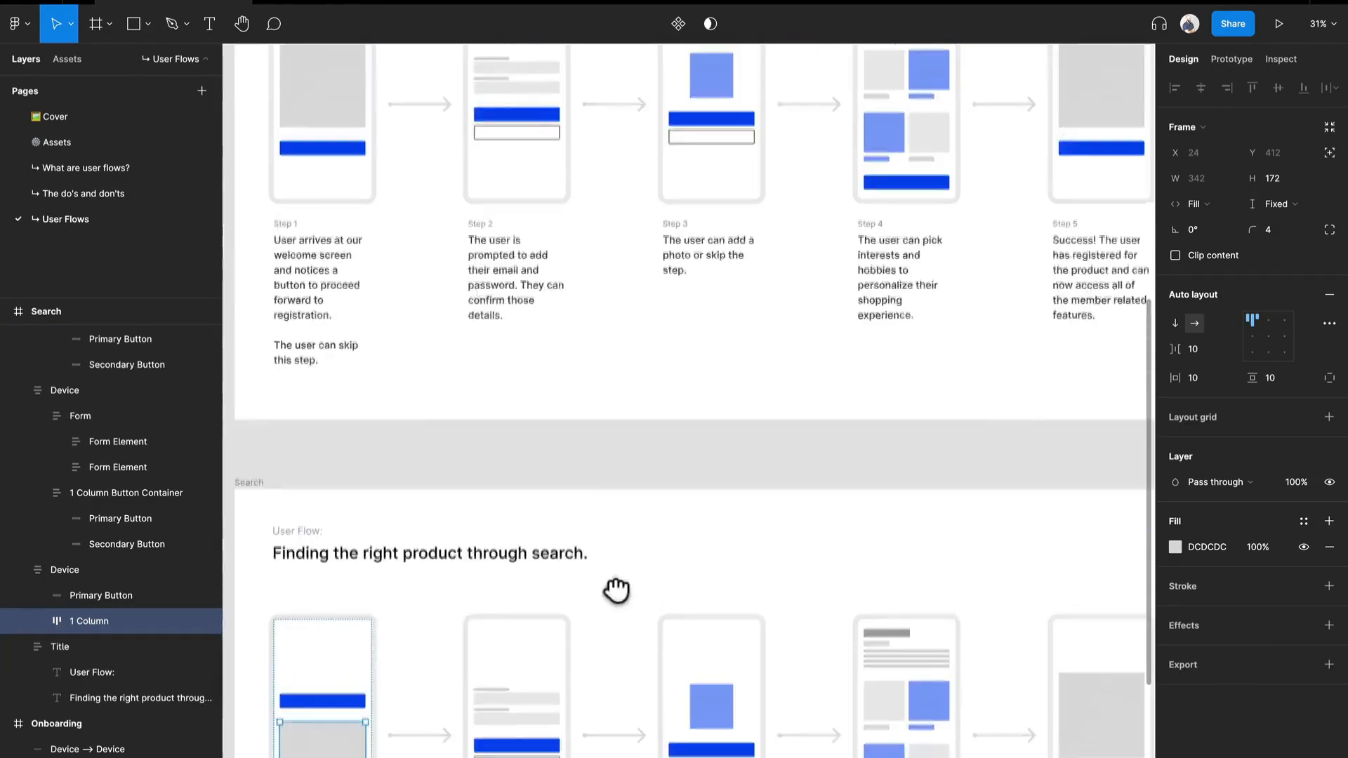
# Move the five wireframe template frames from above the Onboarding flow to the empty canvas beside the Search flow.
pyautogui.moveTo(636, 436); pyautogui.dragTo(612, 744)
pyautogui.moveTo(679, 343); pyautogui.dragTo(754, 485)
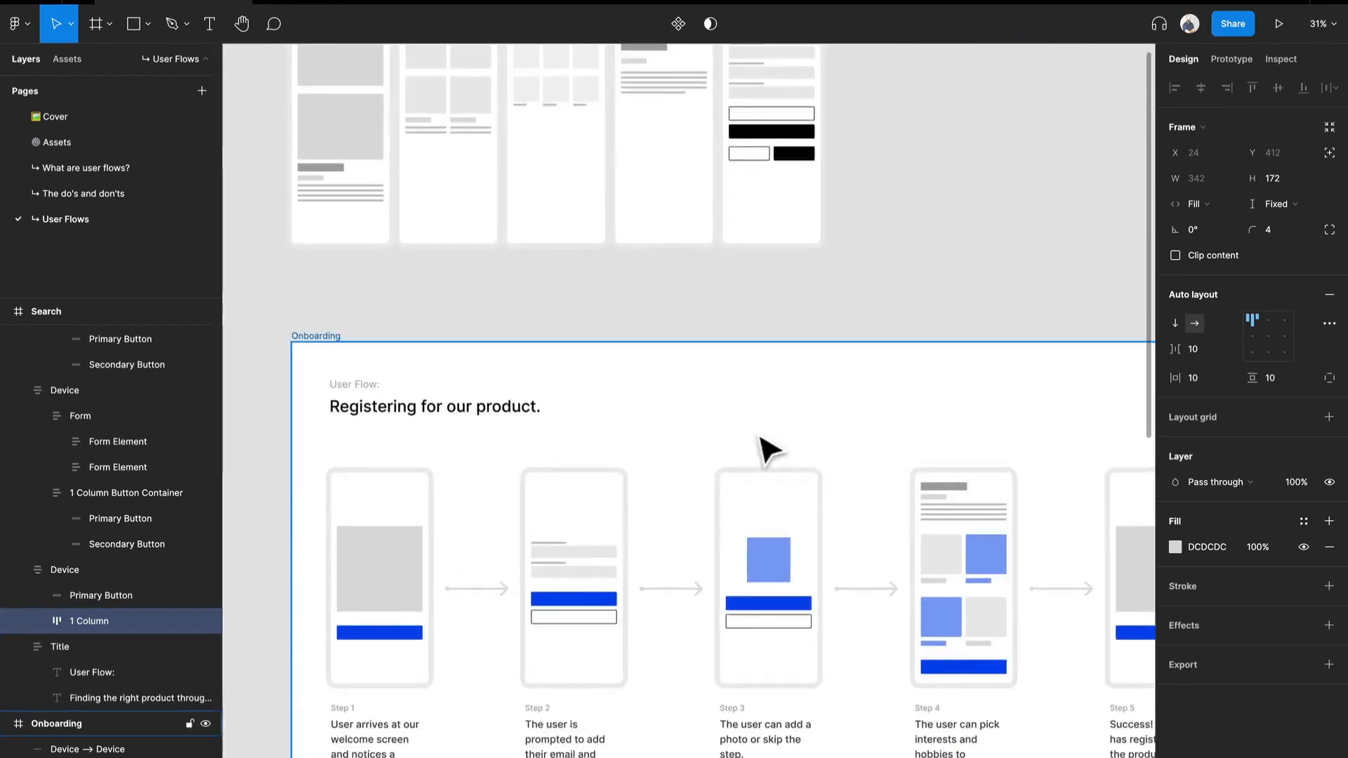
pyautogui.scroll(-2, 758, 436)
pyautogui.scroll(-3, 757, 433)
pyautogui.moveTo(828, 373); pyautogui.dragTo(856, 162)
pyautogui.scroll(-5, 859, 162)
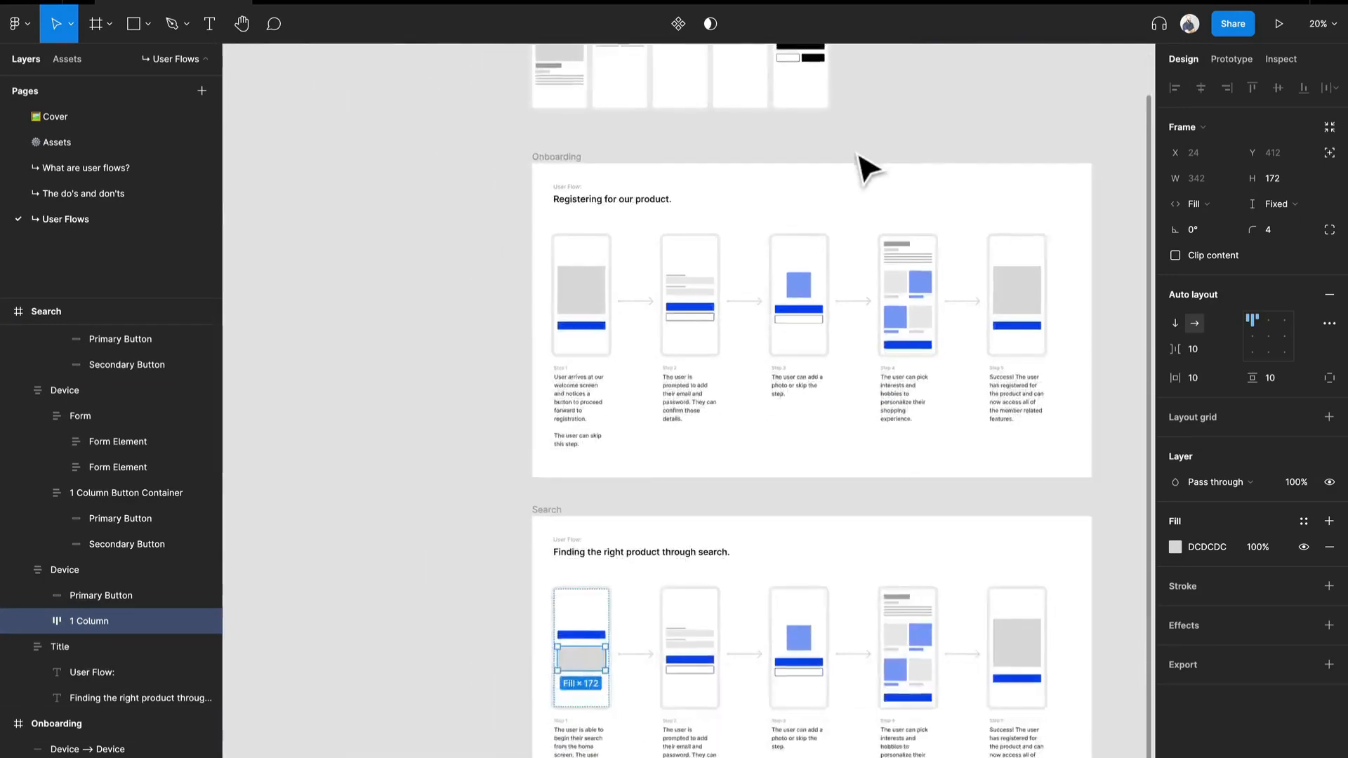
pyautogui.moveTo(834, 218)
pyautogui.mouseDown()
pyautogui.moveTo(811, 266)
pyautogui.moveTo(859, 277)
pyautogui.moveTo(590, 144)
pyautogui.mouseUp()
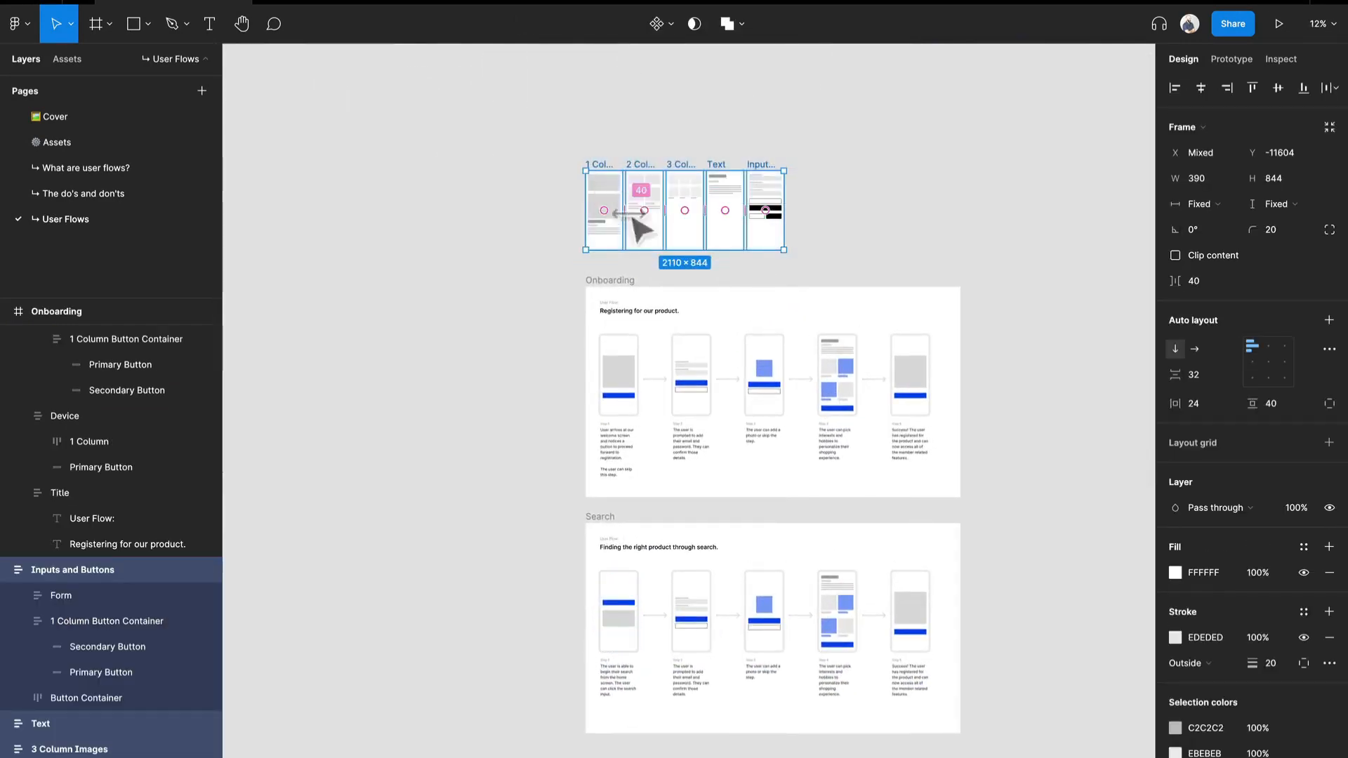
pyautogui.moveTo(617, 210); pyautogui.dragTo(401, 626)
pyautogui.scroll(10, 491, 698)
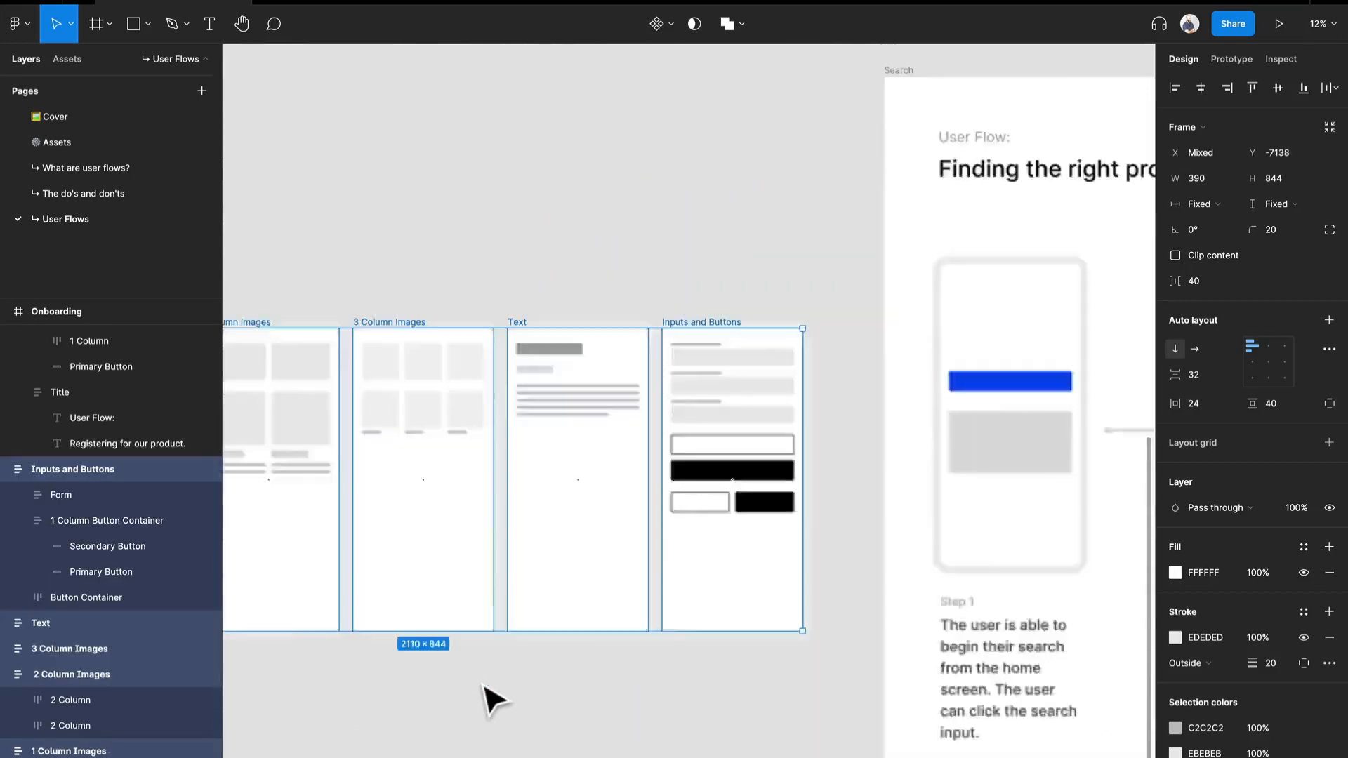
# Copy the captioned two-column image row from the 2 Column Images template into the Search flow's Step 1 device.
pyautogui.scroll(-2, 495, 695)
pyautogui.scroll(-5, 495, 695)
pyautogui.scroll(3, 495, 695)
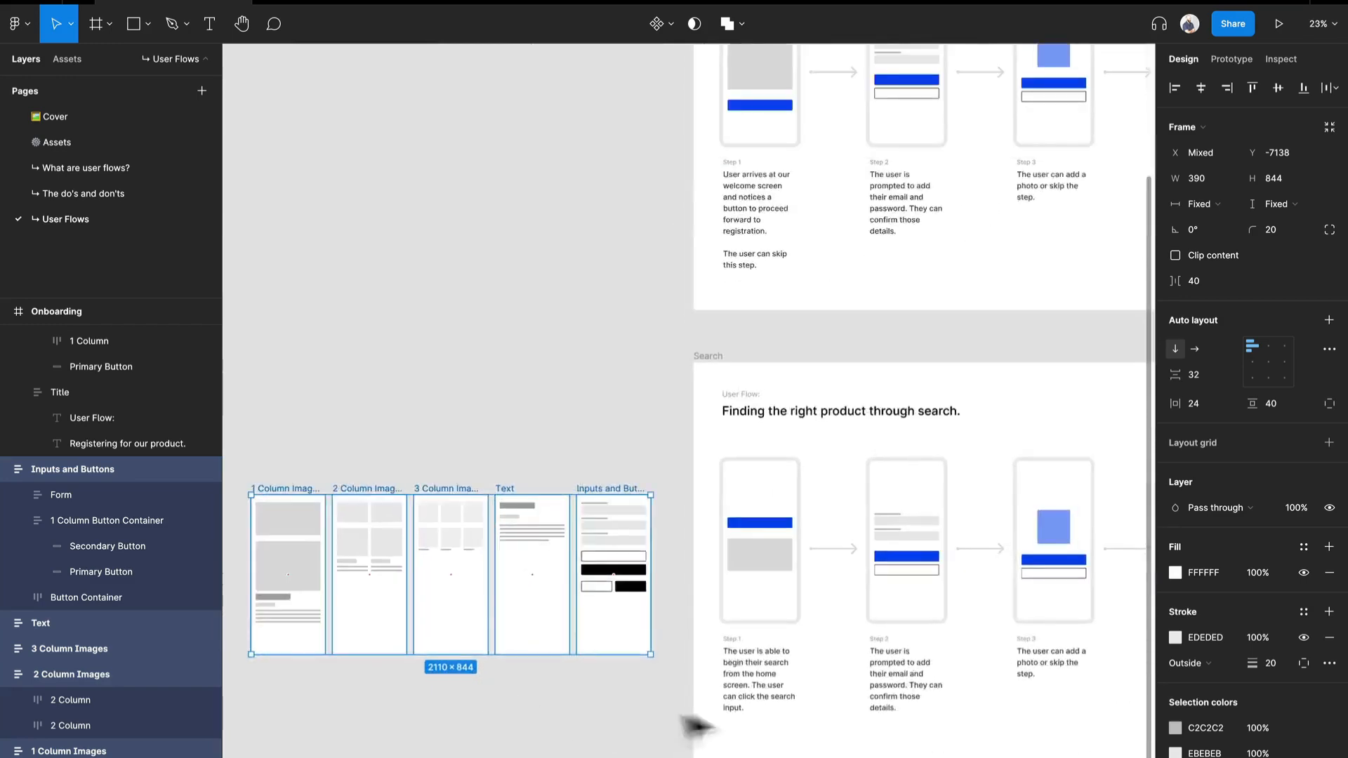
pyautogui.moveTo(700, 703); pyautogui.dragTo(683, 438)
pyautogui.scroll(1, 299, 292)
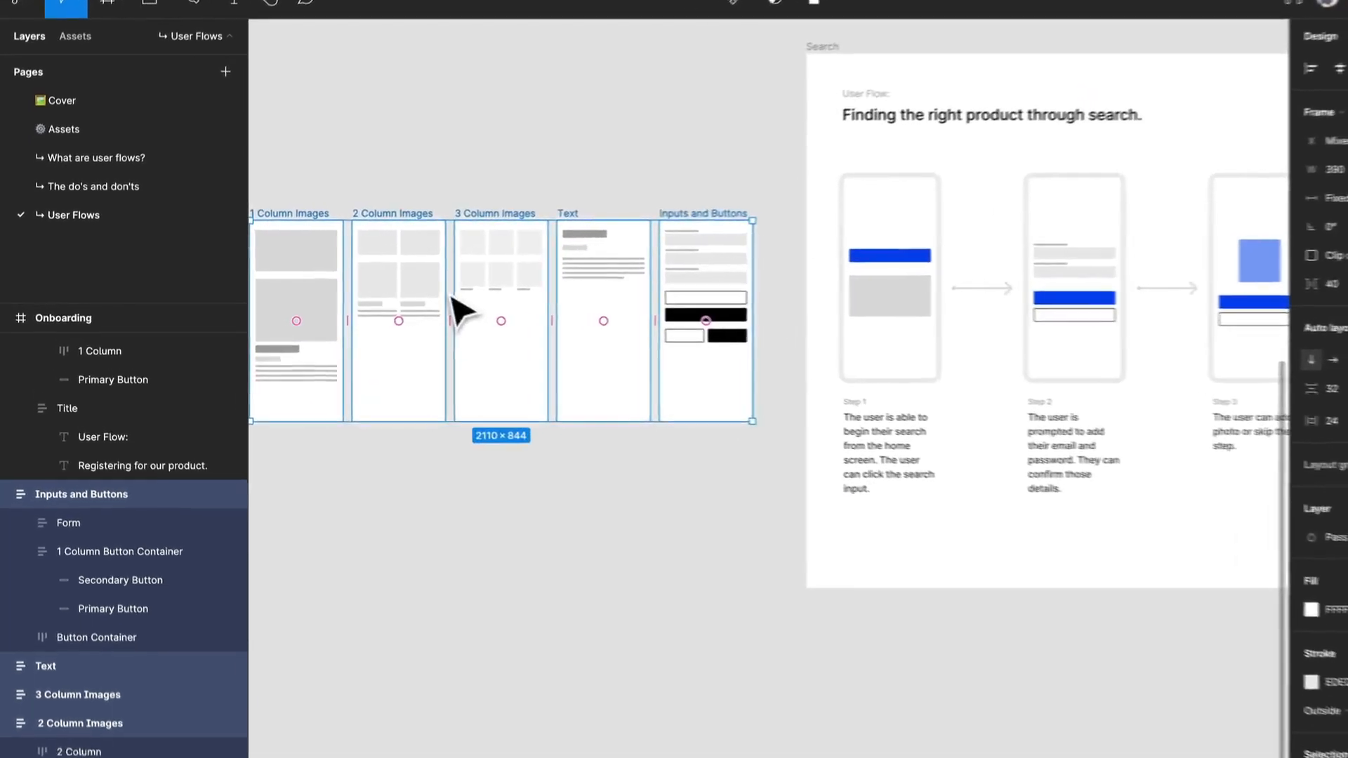
pyautogui.click(435, 288)
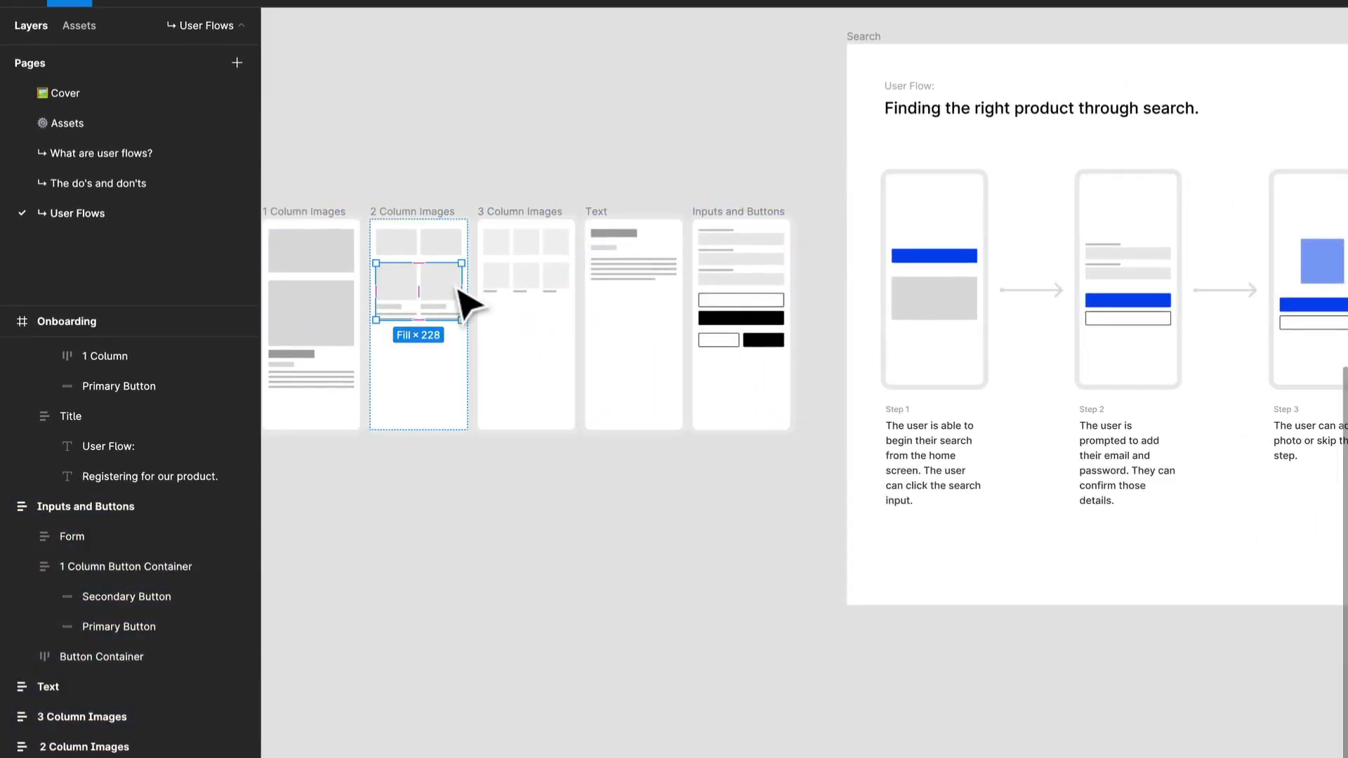
pyautogui.click(956, 268)
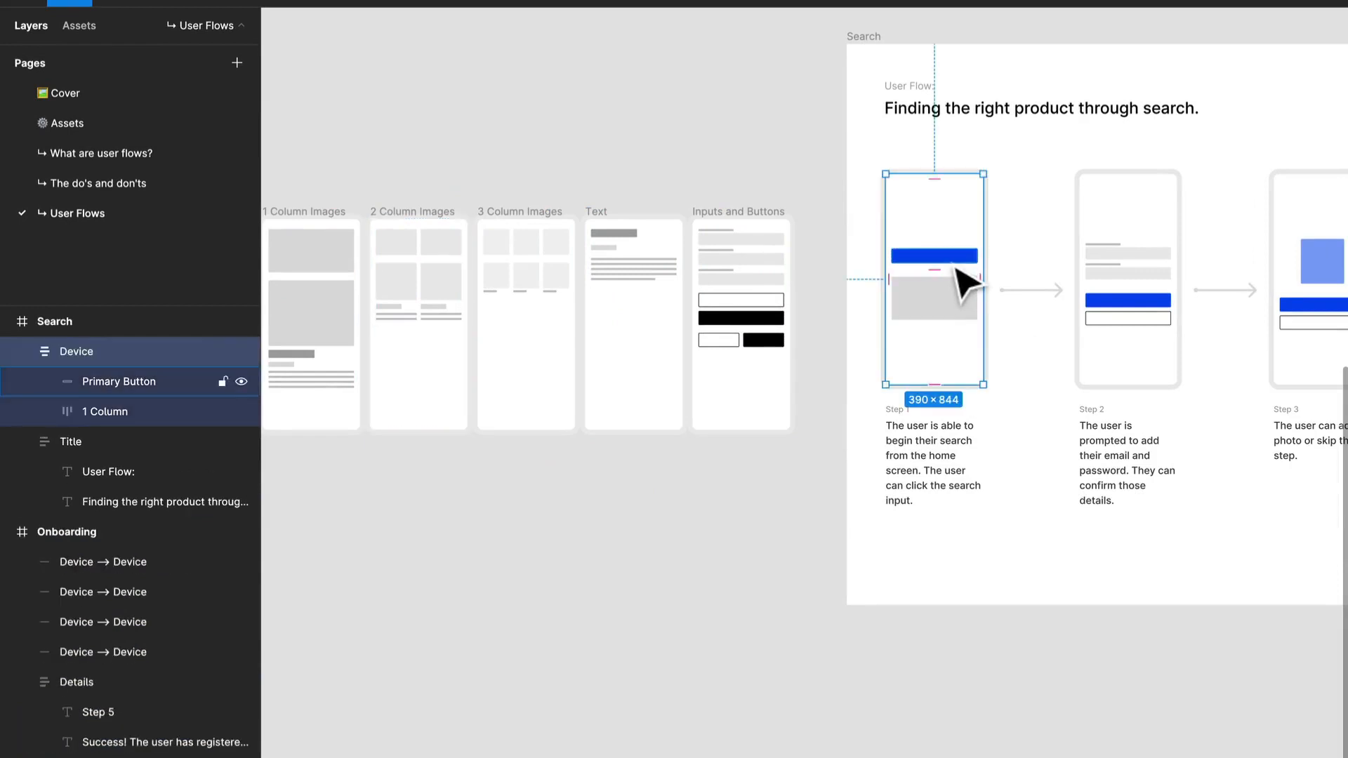
pyautogui.hotkey('ctrl', 'v')
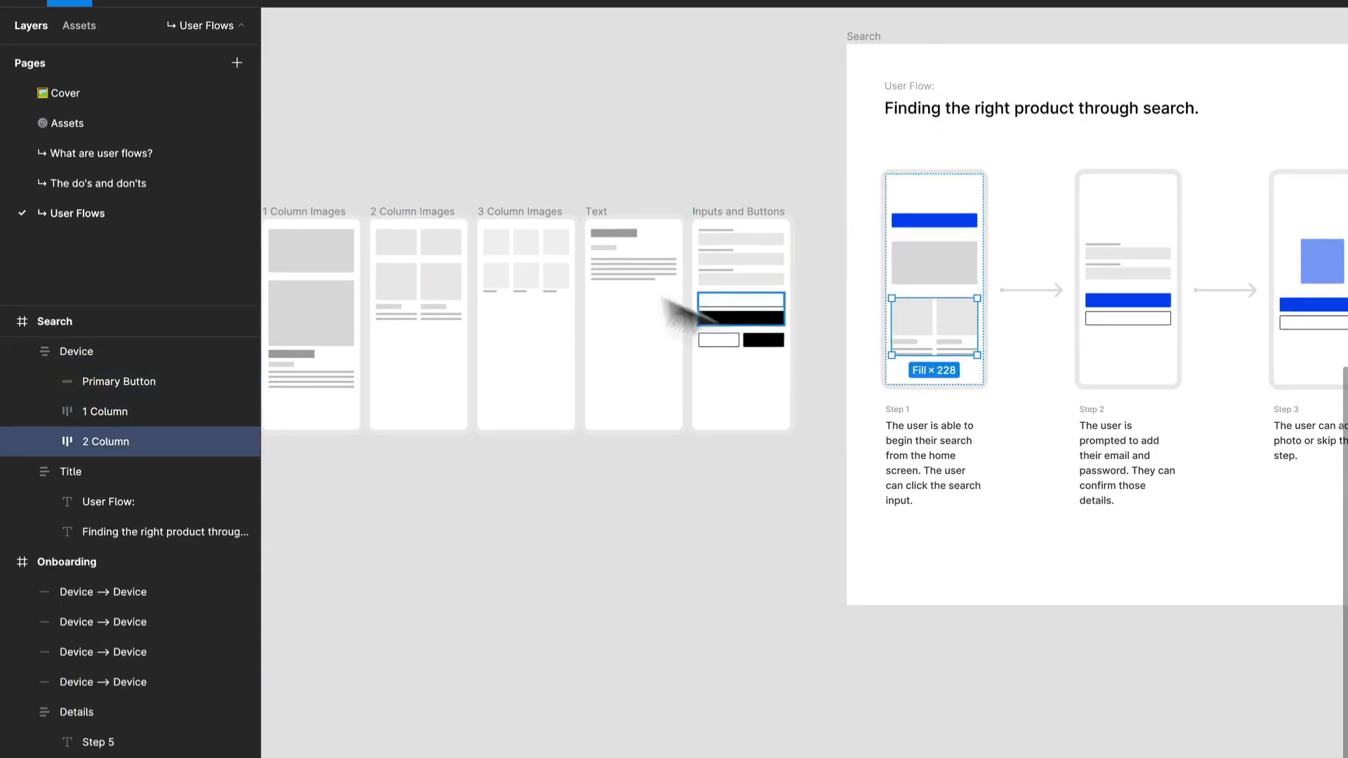
# Copy the uncaptioned three-column image row from the 3 Column Images template to the end of the Step 1 device.
pyautogui.click(549, 251)
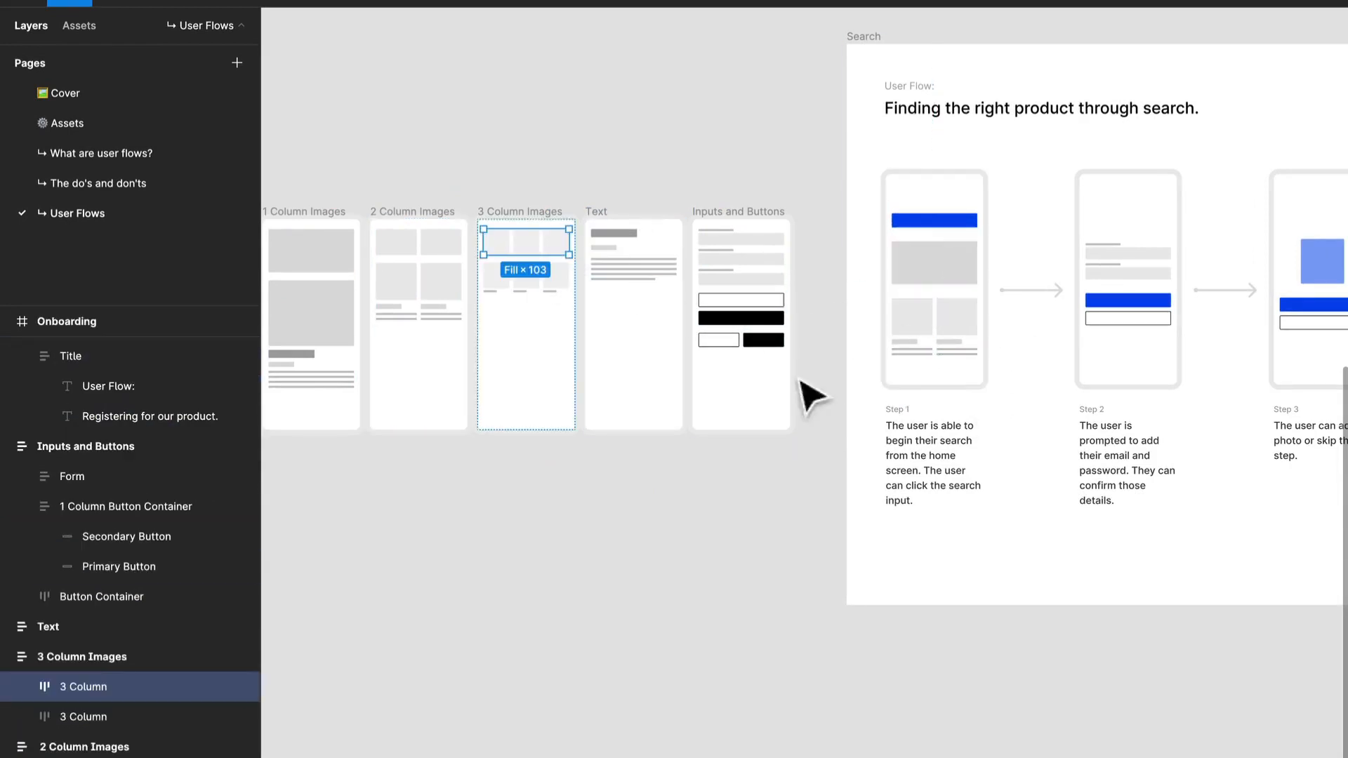
pyautogui.click(933, 379)
pyautogui.hotkey('ctrl', 'v')
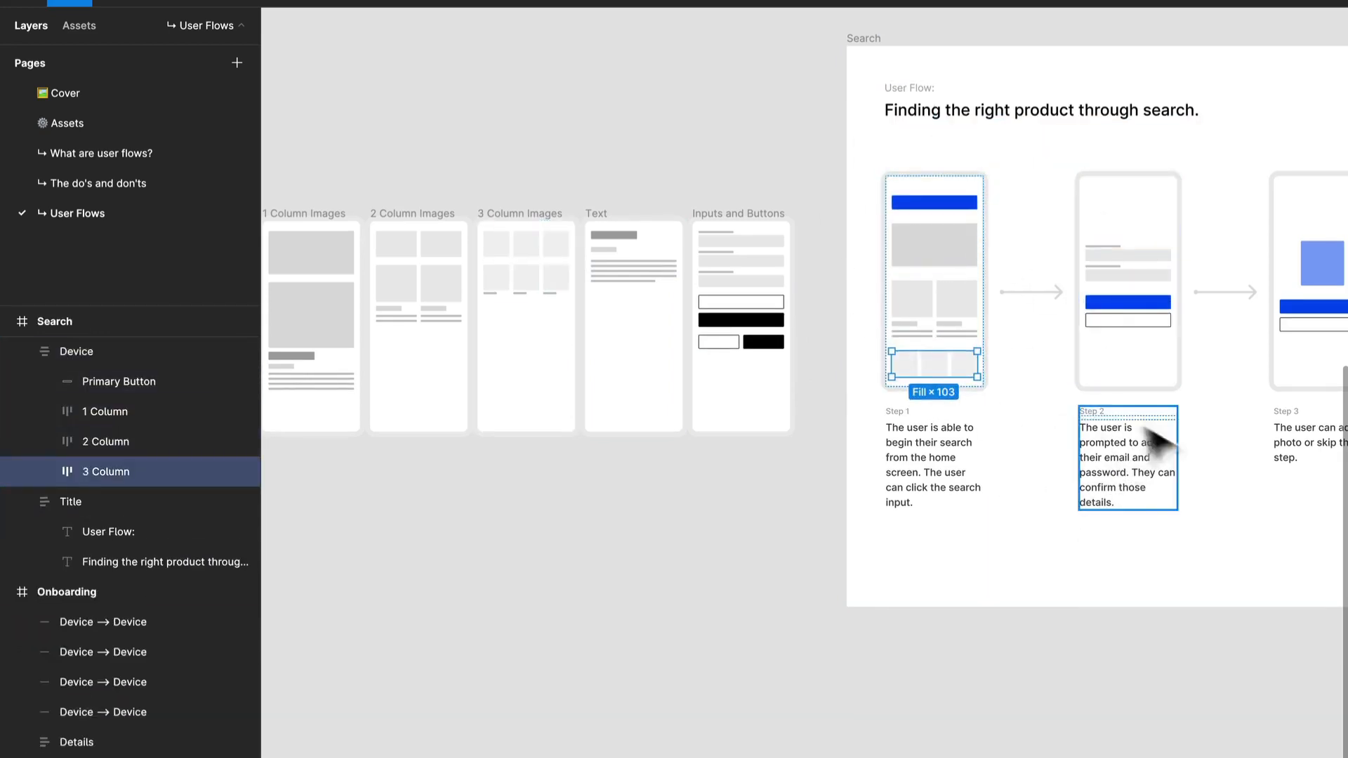
# Replace the Step 2 description with "The user receives a keyboard prompt within a search overlay and is able to enter their search".
pyautogui.scroll(3, 1197, 450)
pyautogui.moveTo(1192, 424); pyautogui.dragTo(1002, 562)
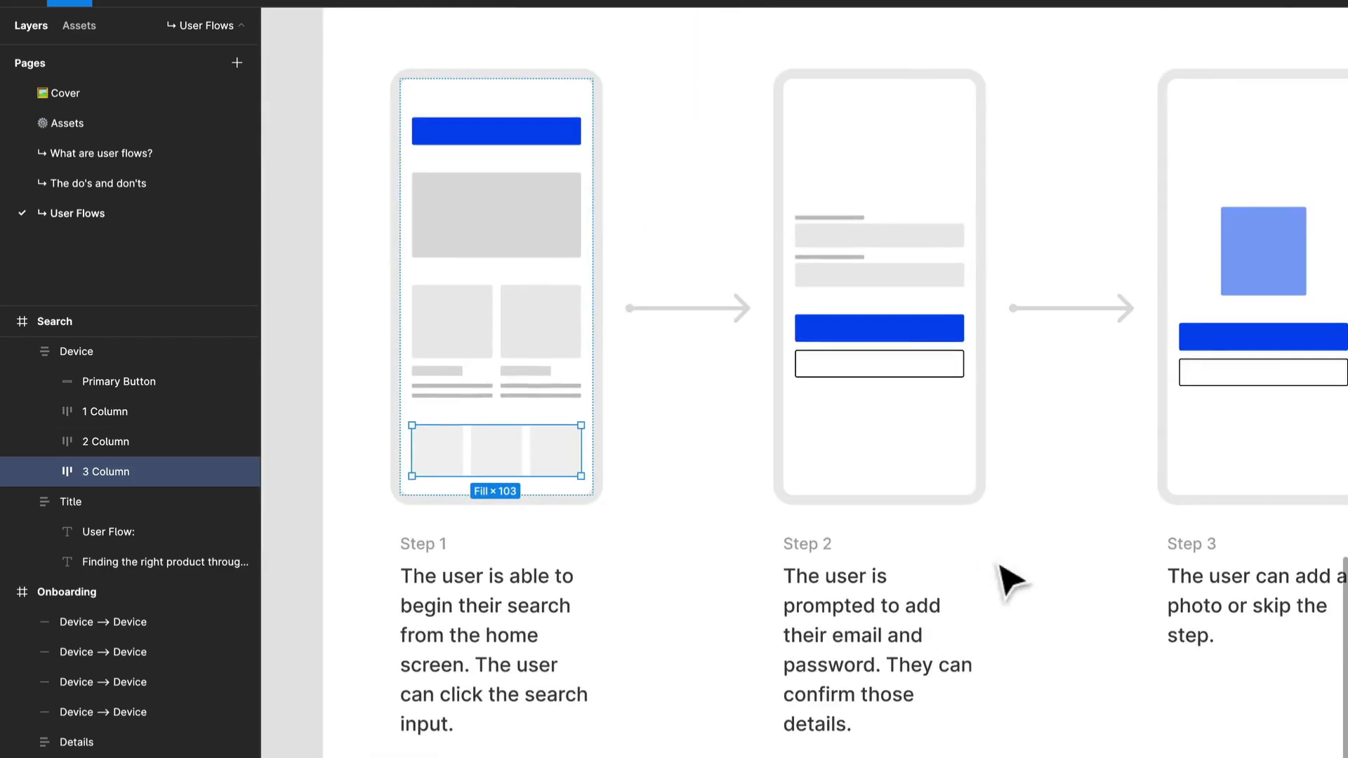
pyautogui.doubleClick(853, 617)
pyautogui.doubleClick(849, 613)
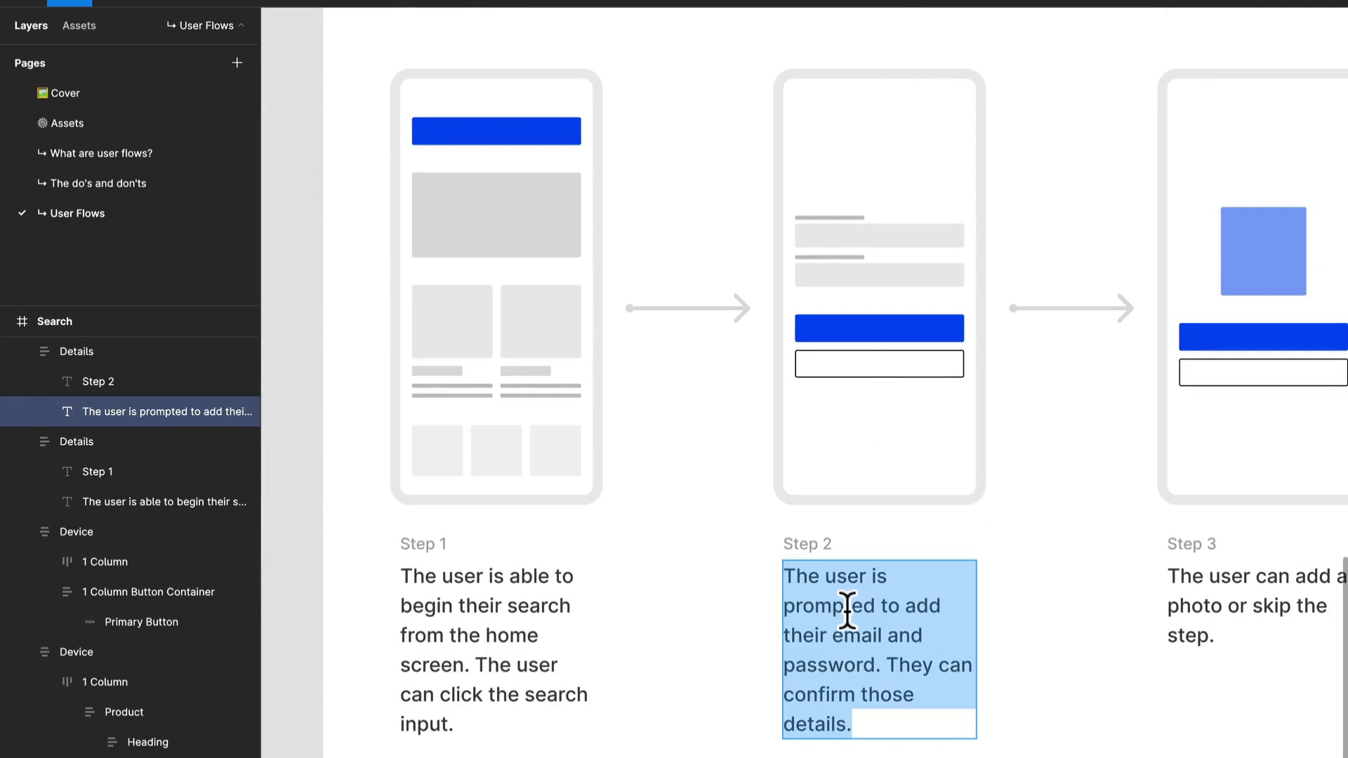
pyautogui.write('The user re')
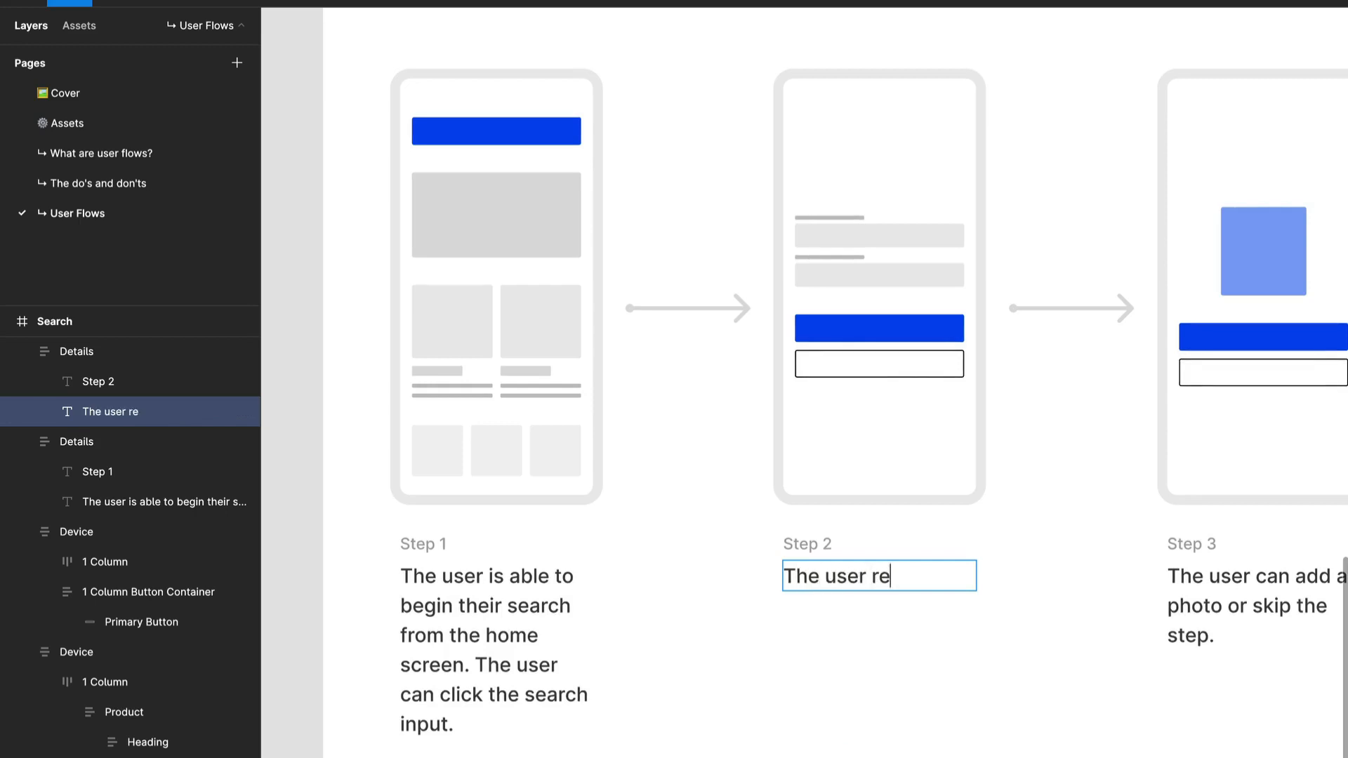
pyautogui.write('keyboard prompt')
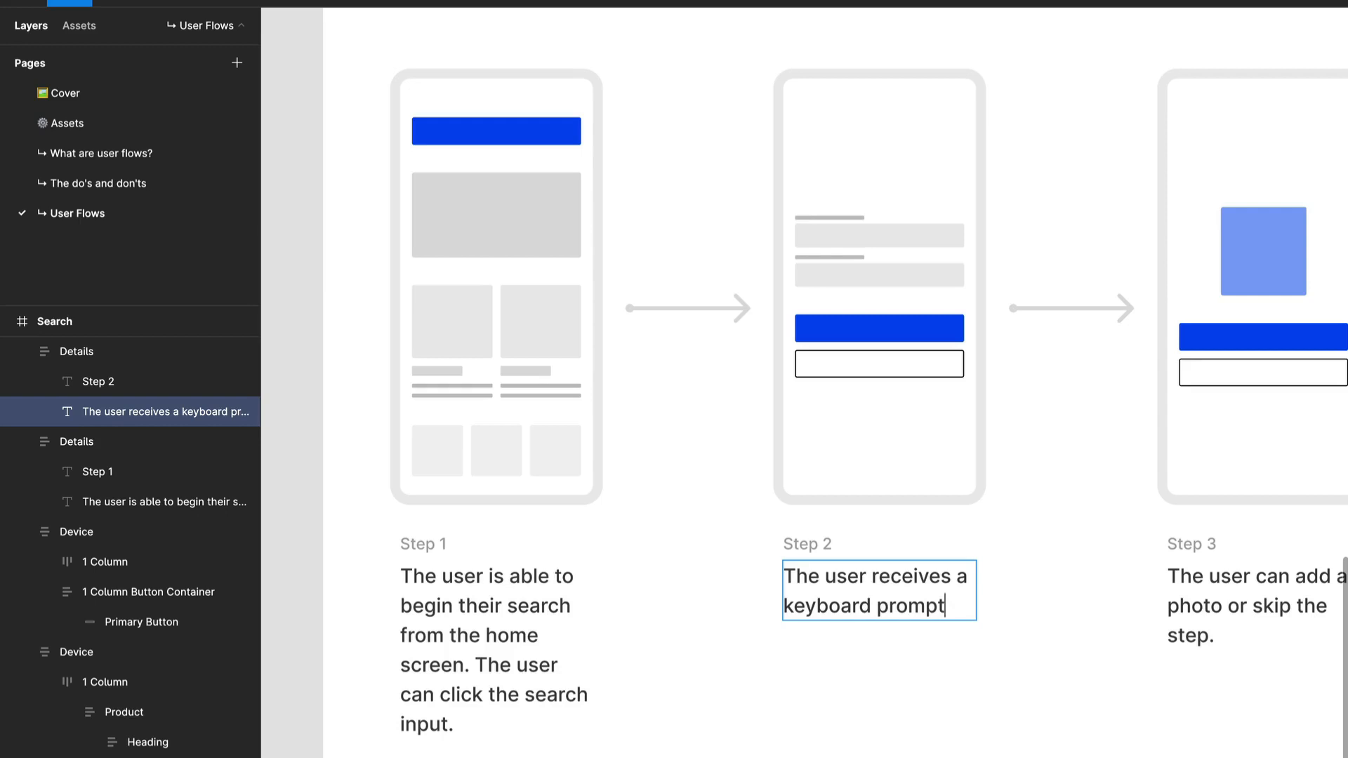
pyautogui.write('hin a search')
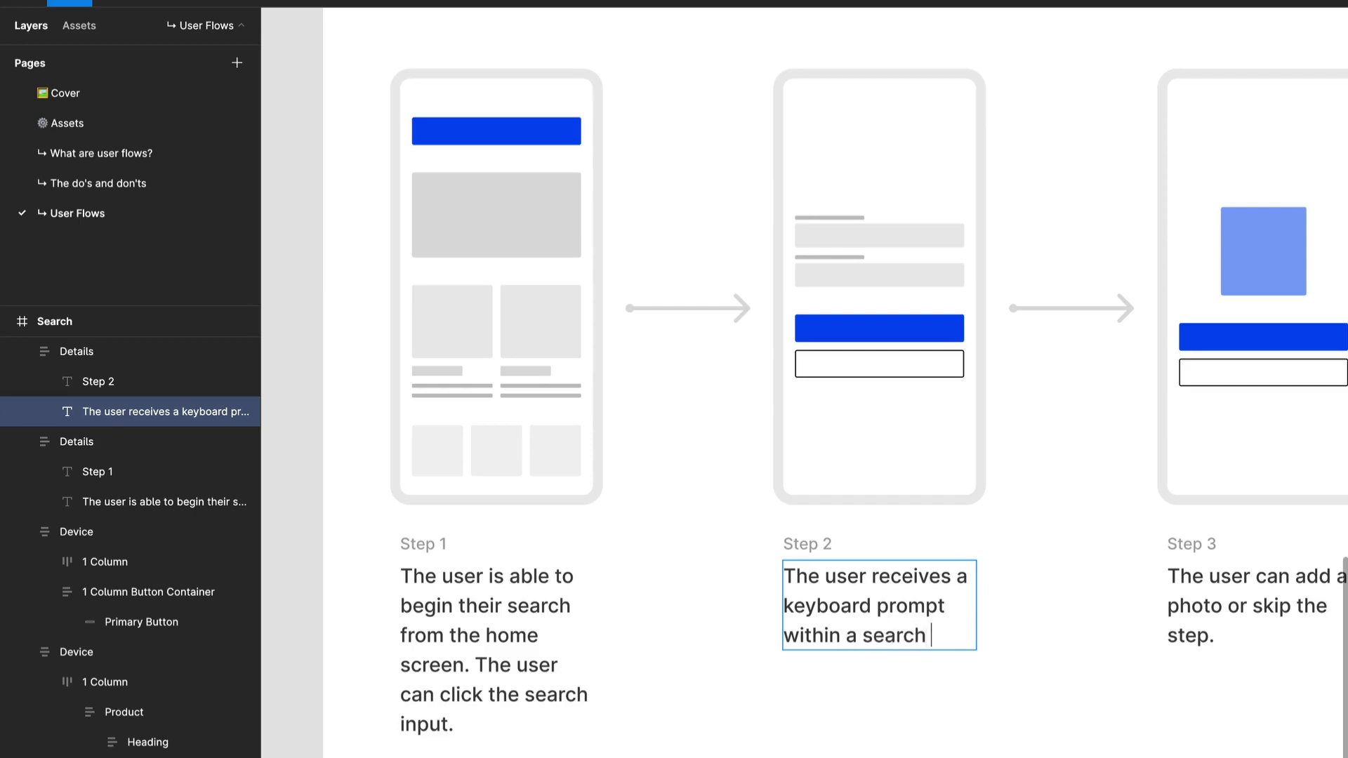
pyautogui.write('erlay an')
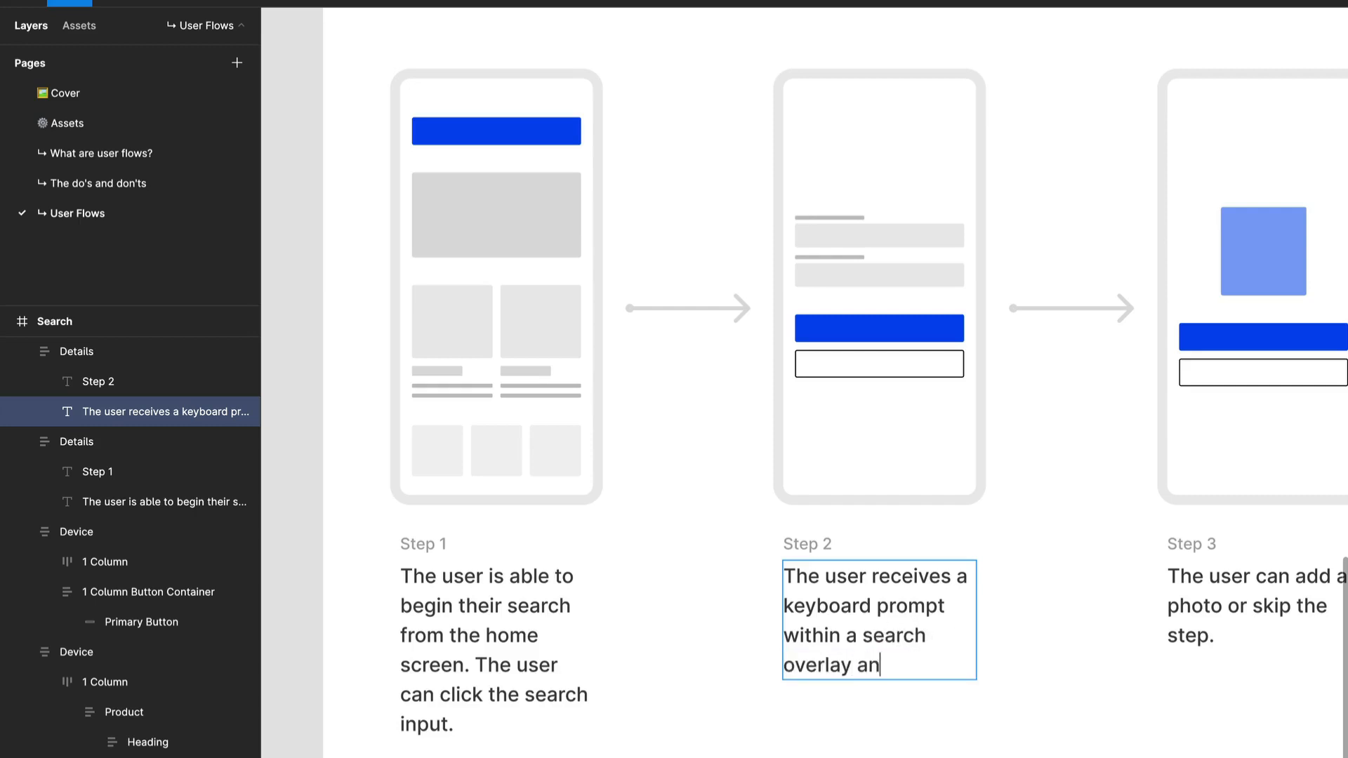
pyautogui.write('d is able to e')
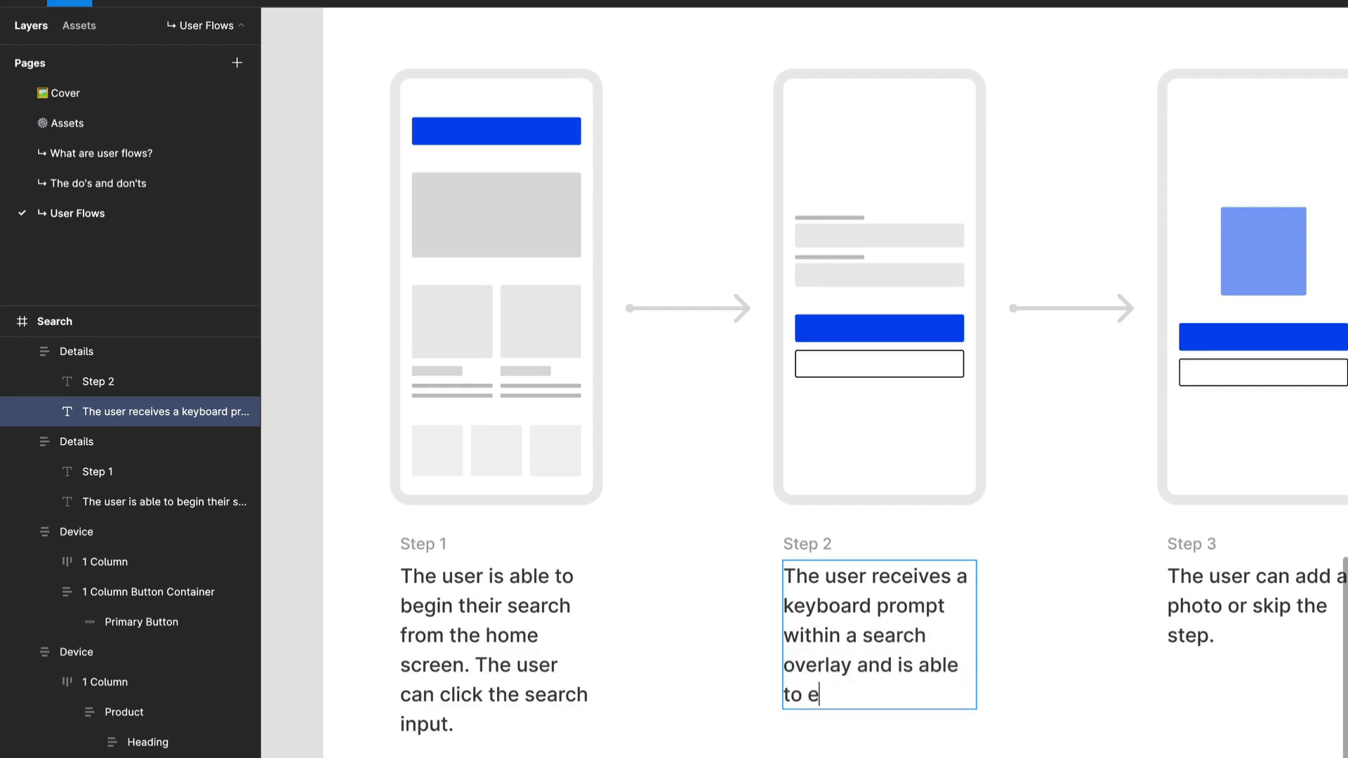
pyautogui.write('nter their search')
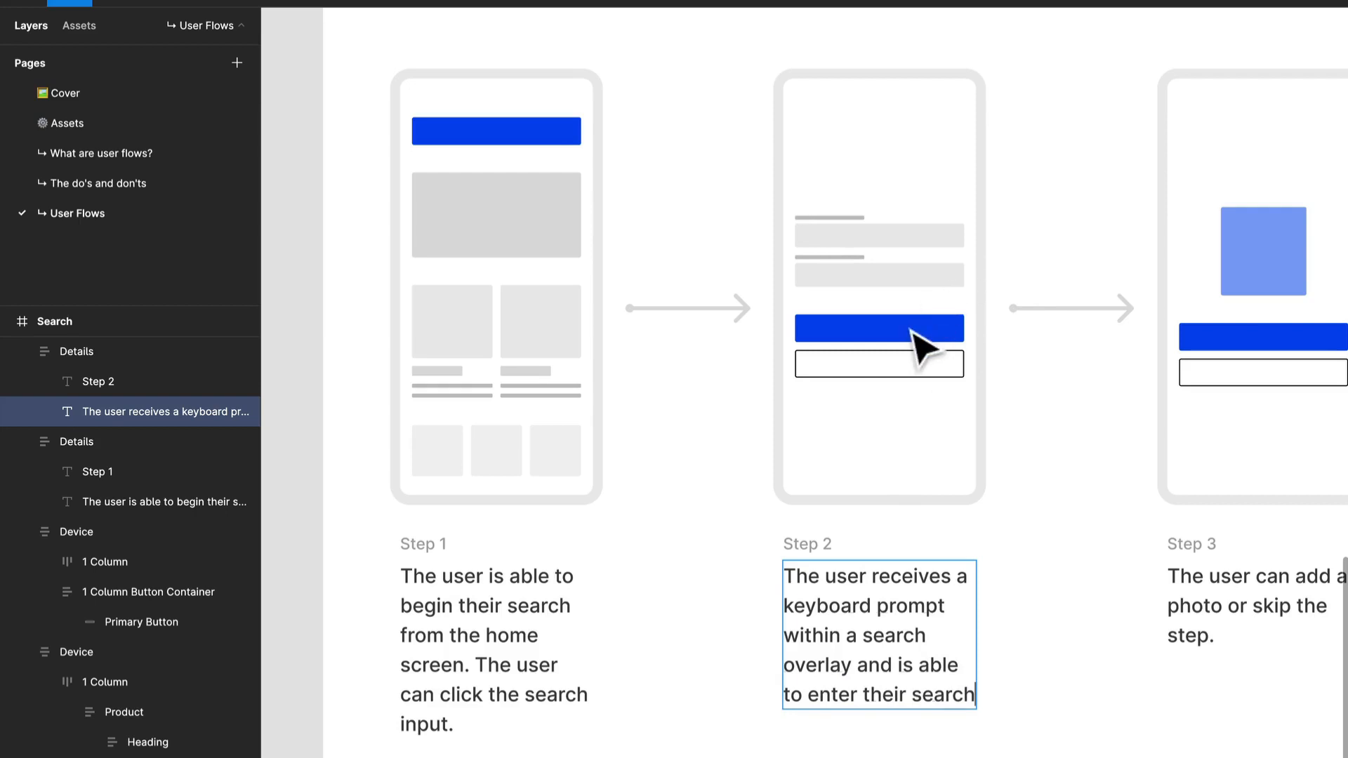
pyautogui.press('Escape')
# Delete the form and the button container from the Search flow's Step 2 device.
pyautogui.click(532, 137)
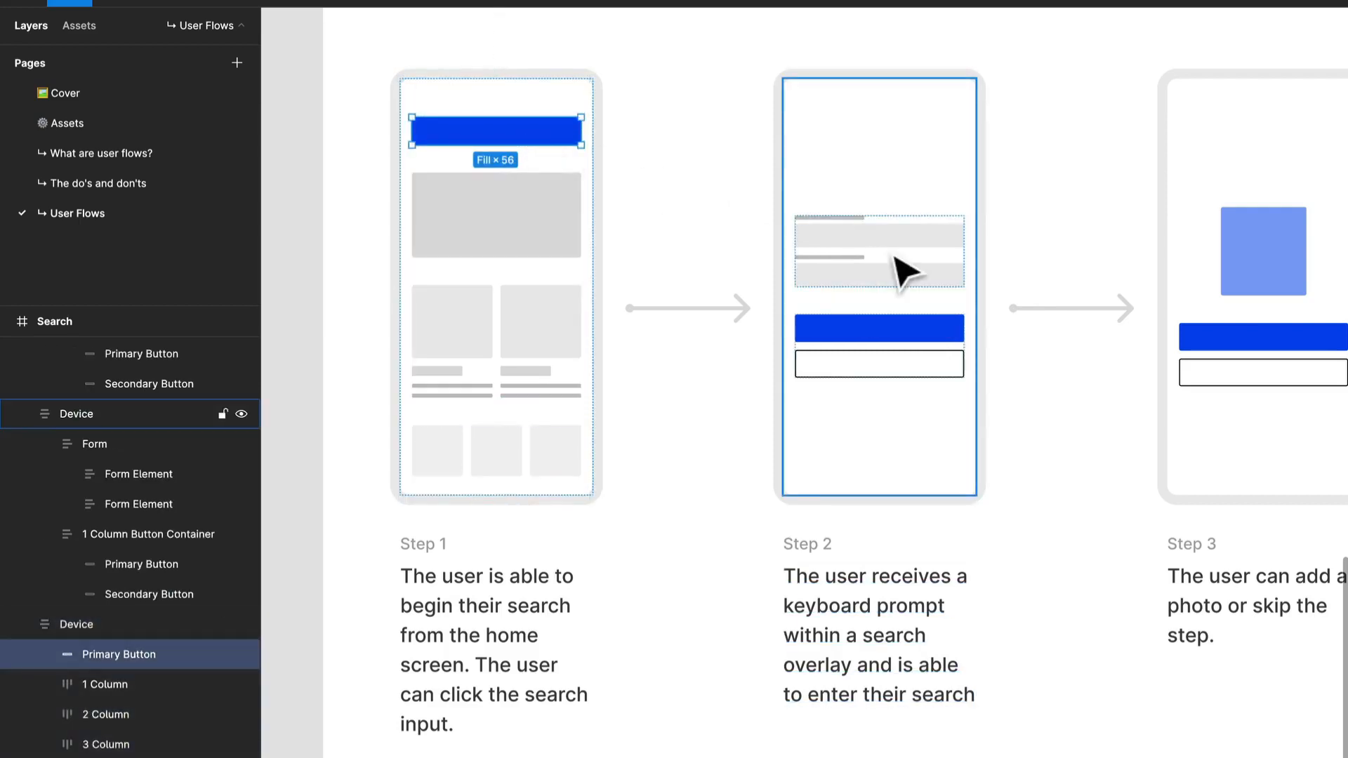
pyautogui.click(913, 288)
pyautogui.click(918, 281)
pyautogui.keyDown('shift'); pyautogui.click(912, 337); pyautogui.keyUp('shift')
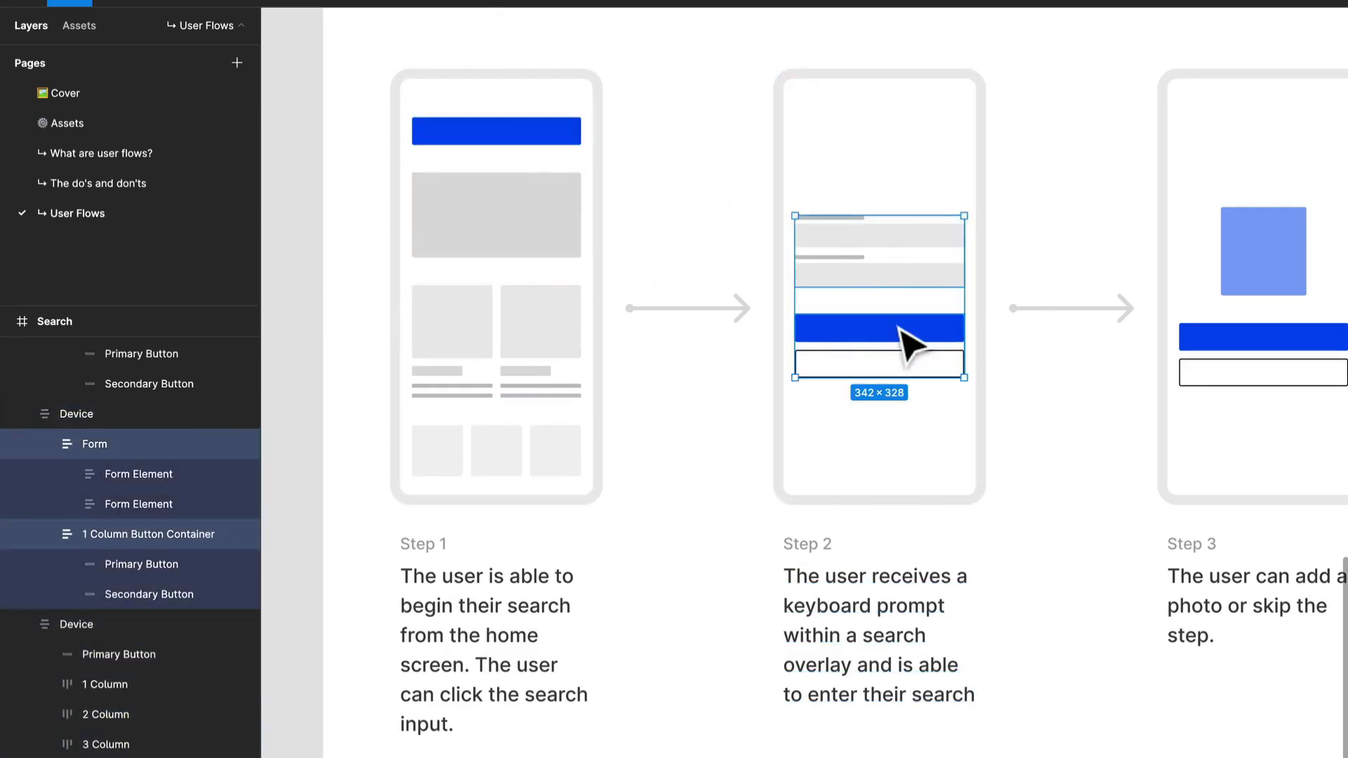
pyautogui.press('Delete')
# Copy the blue button and the single-column grey image block from the Step 1 device into the Step 2 device.
pyautogui.click(534, 149)
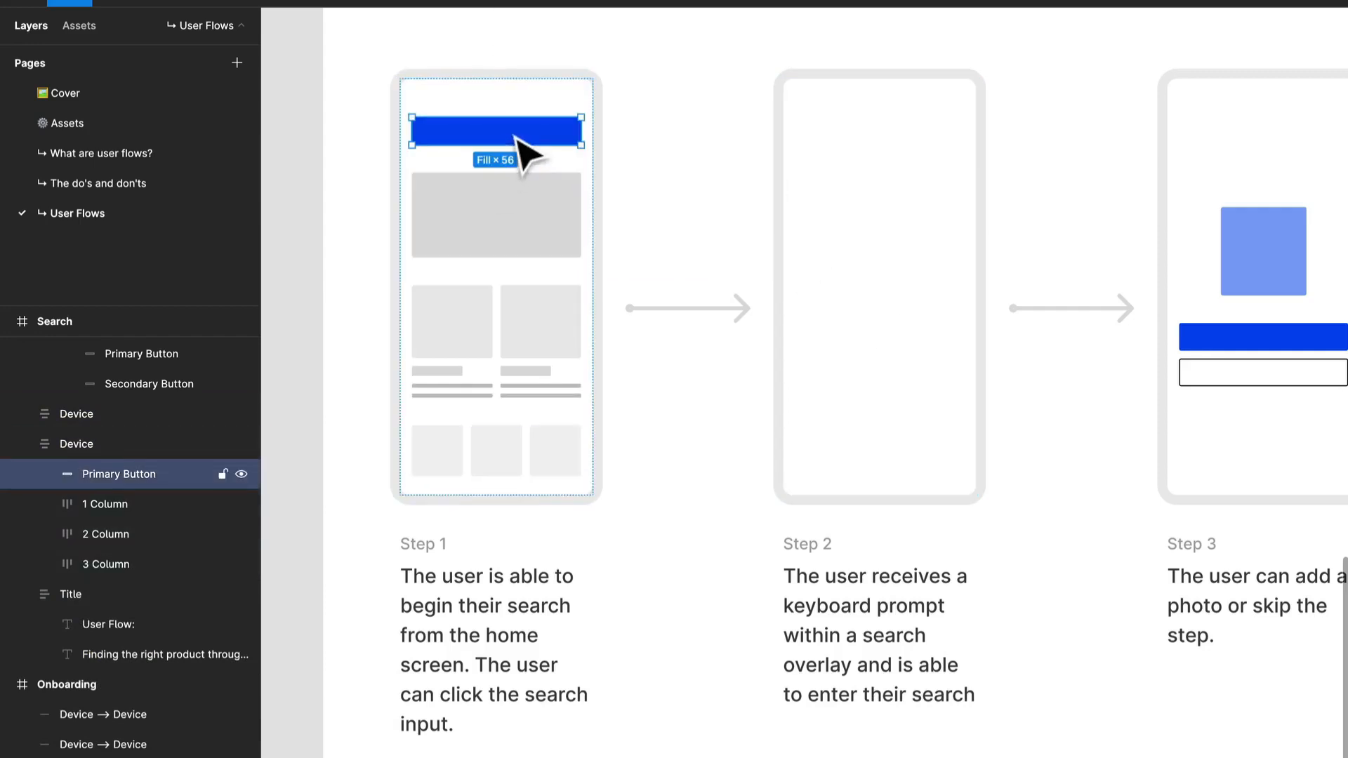
pyautogui.click(899, 184)
pyautogui.hotkey('ctrl', 'v')
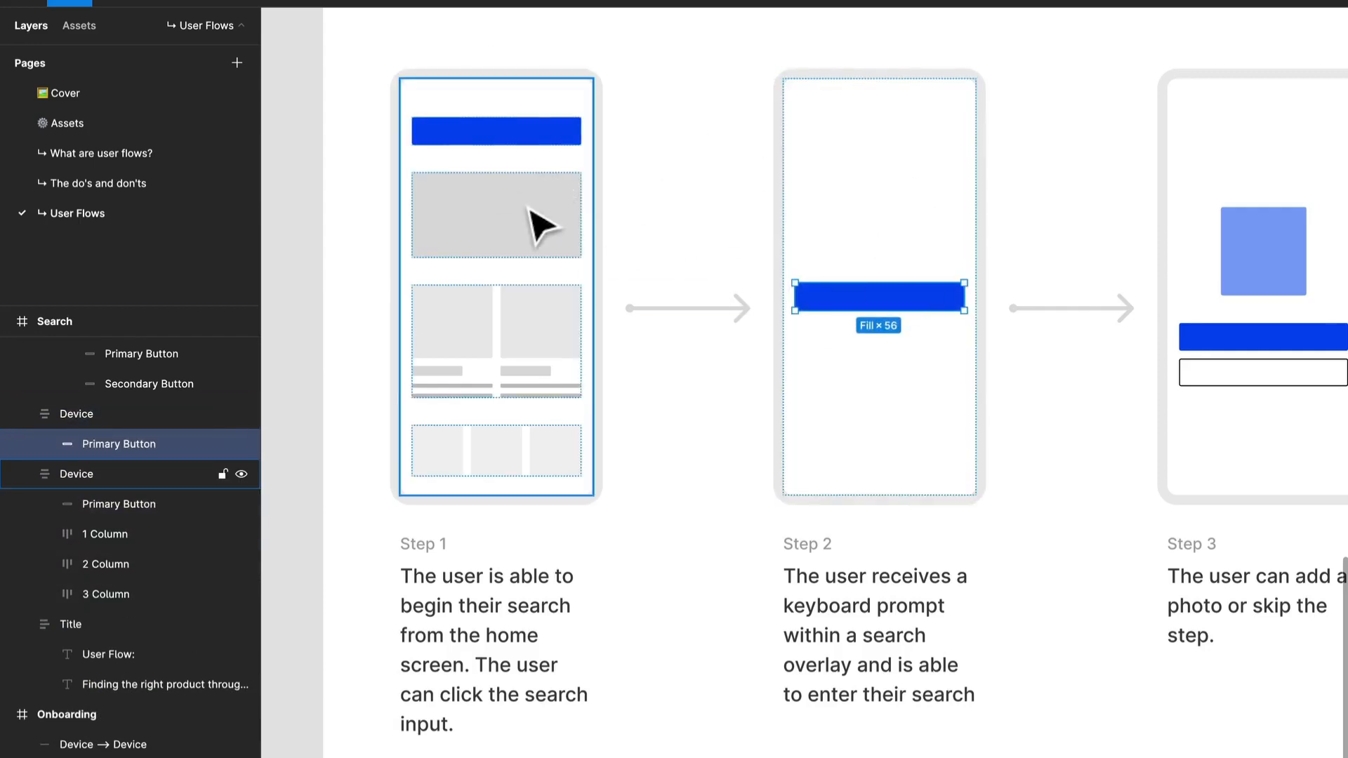
pyautogui.click(541, 224)
pyautogui.hotkey('ctrl', 'c')
pyautogui.click(933, 376)
pyautogui.hotkey('ctrl', 'v')
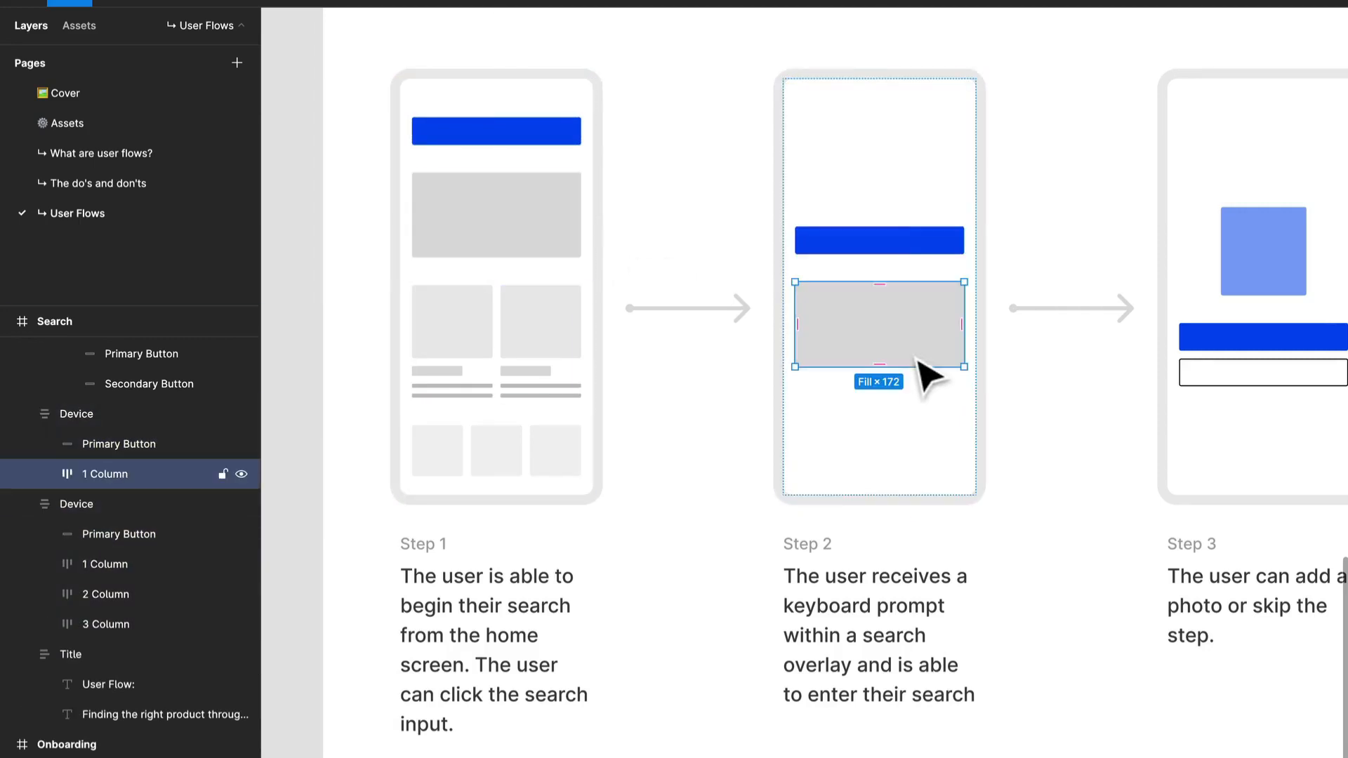
# Set the Step 2 device's auto layout spacing mode to Space between.
pyautogui.click(903, 171)
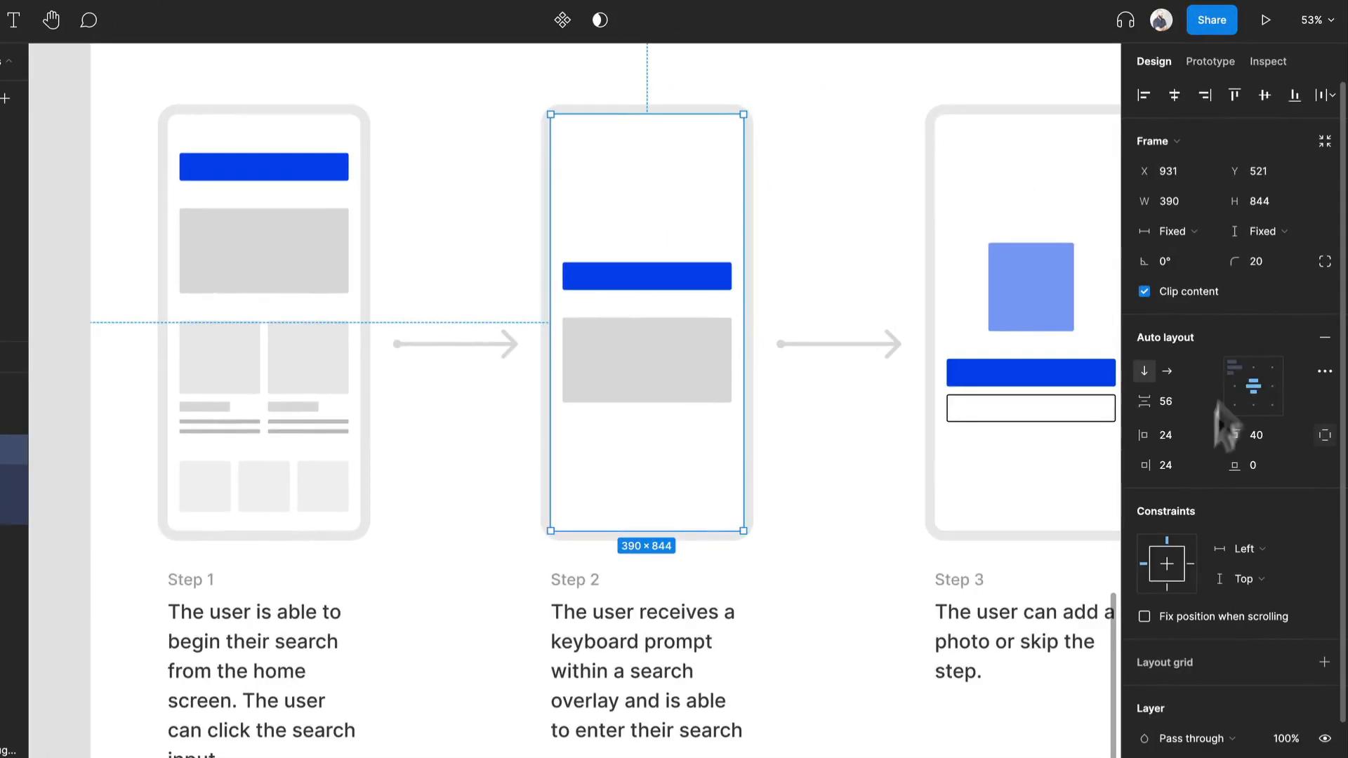
pyautogui.click(1325, 371)
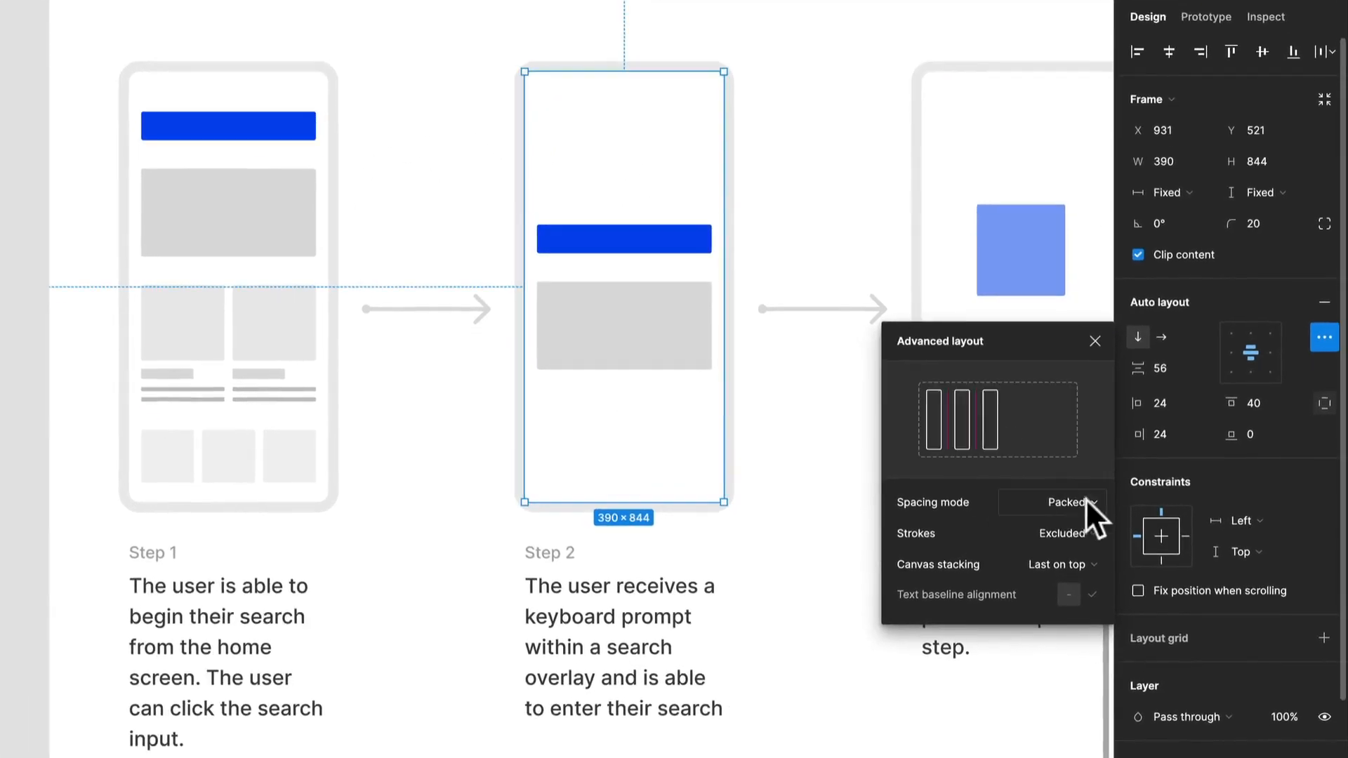
pyautogui.click(1086, 498)
pyautogui.click(1075, 520)
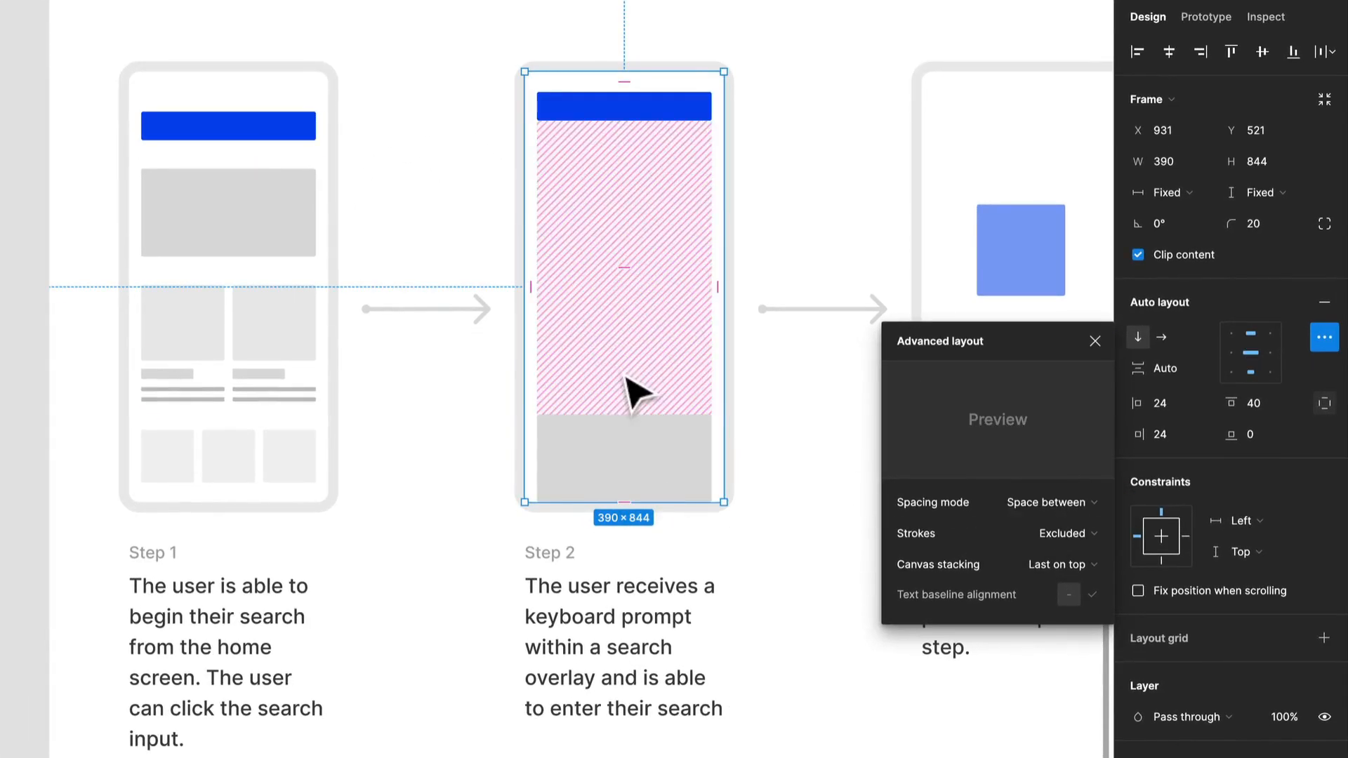
# Enlarge the grey block in the Step 2 device to a height of 365 and fill it with the blue bar's colour 0647EE.
pyautogui.click(641, 473)
pyautogui.moveTo(650, 415); pyautogui.dragTo(645, 315)
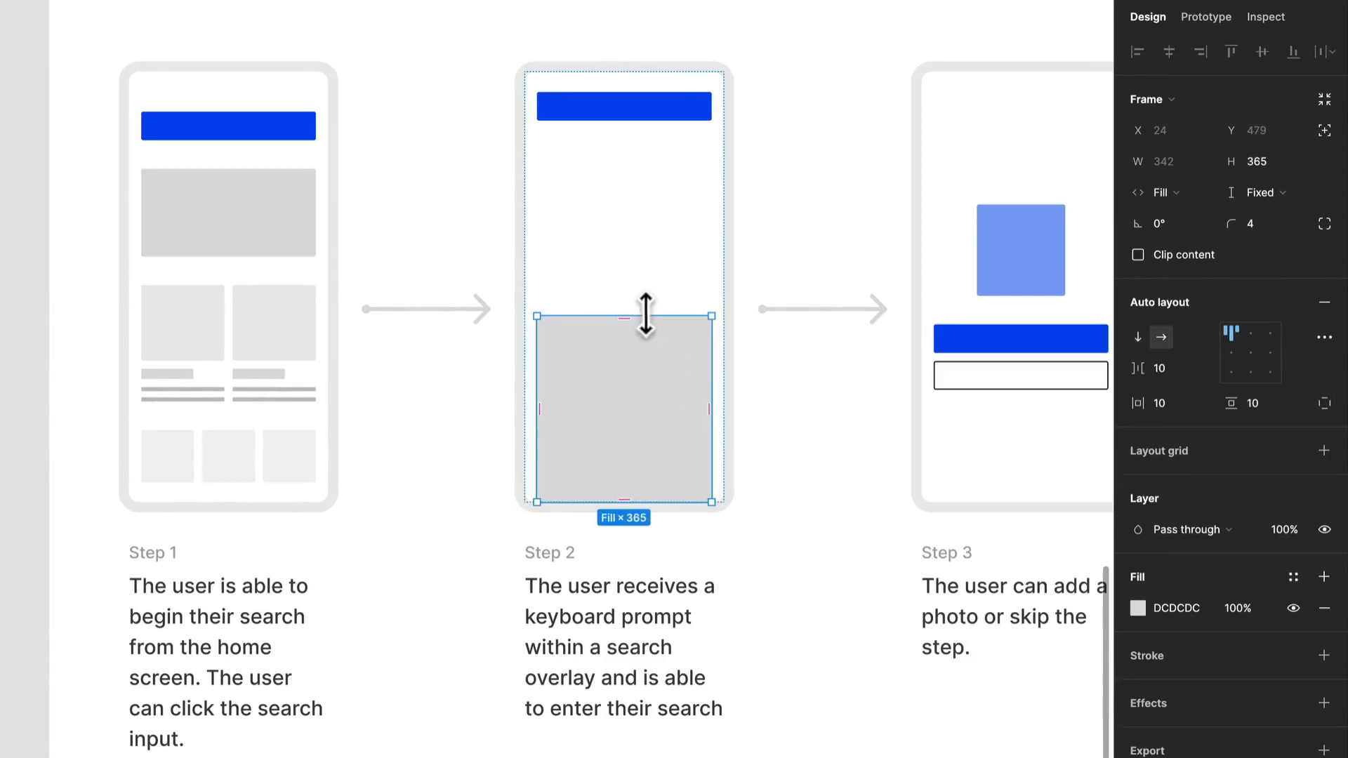
pyautogui.press('i')
pyautogui.click(656, 102)
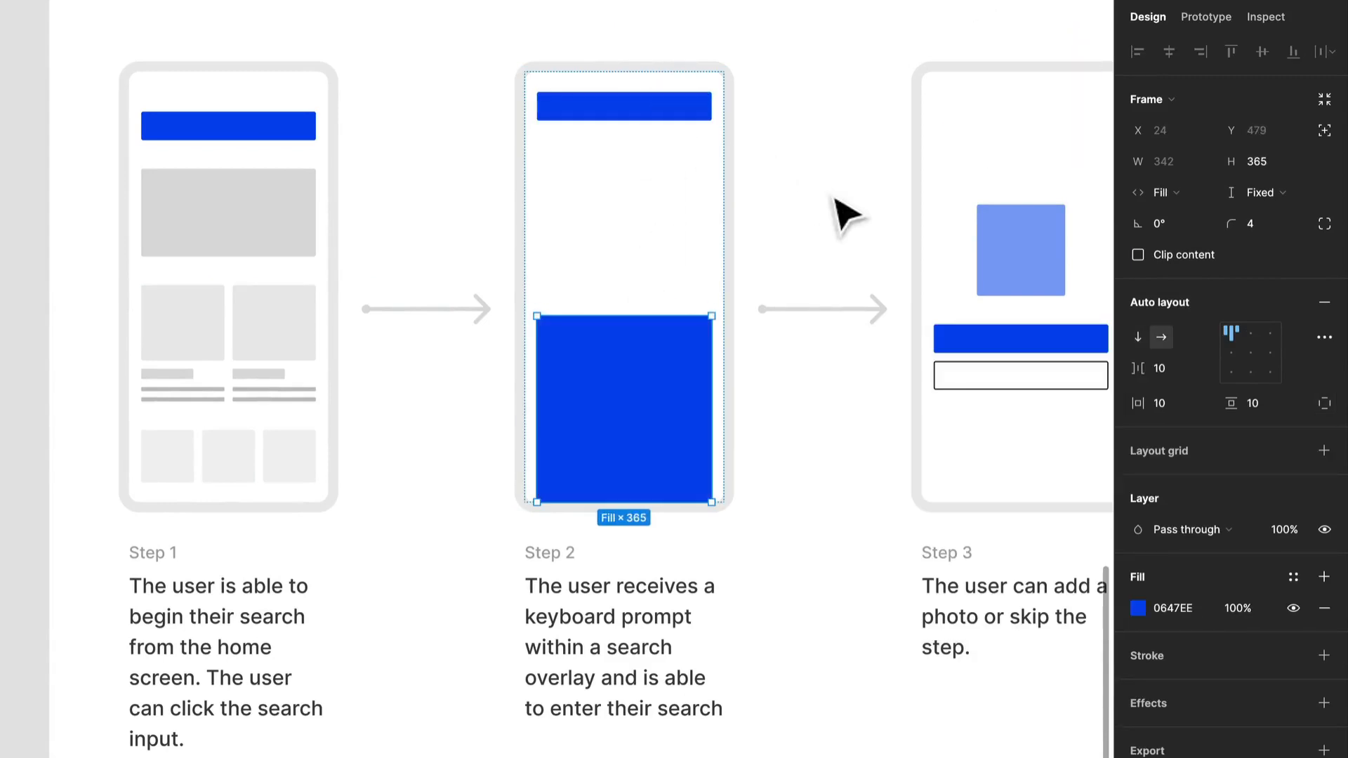
# Recolour the blue bar in the Step 2 device with the light blue sampled from the square in the Step 3 device.
pyautogui.click(708, 118)
pyautogui.press('i')
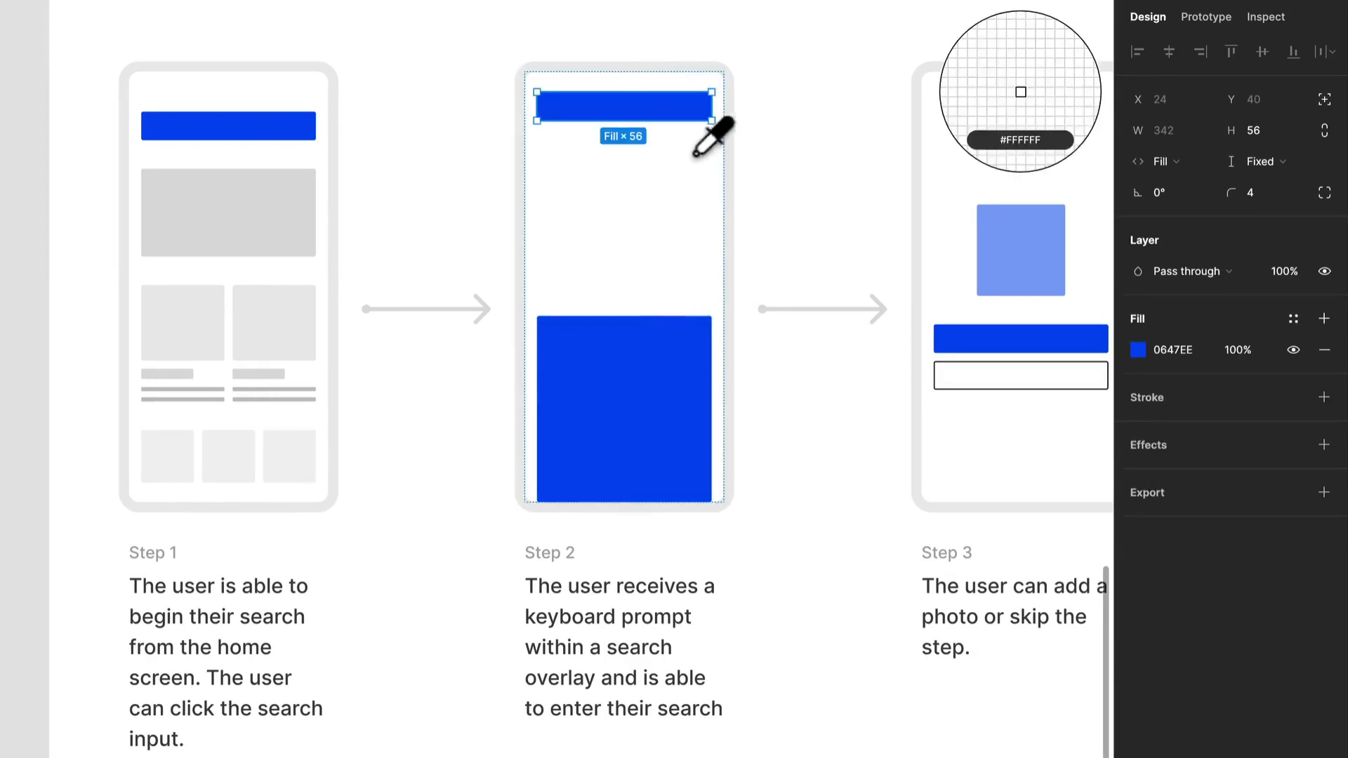
pyautogui.click(987, 254)
pyautogui.click(817, 189)
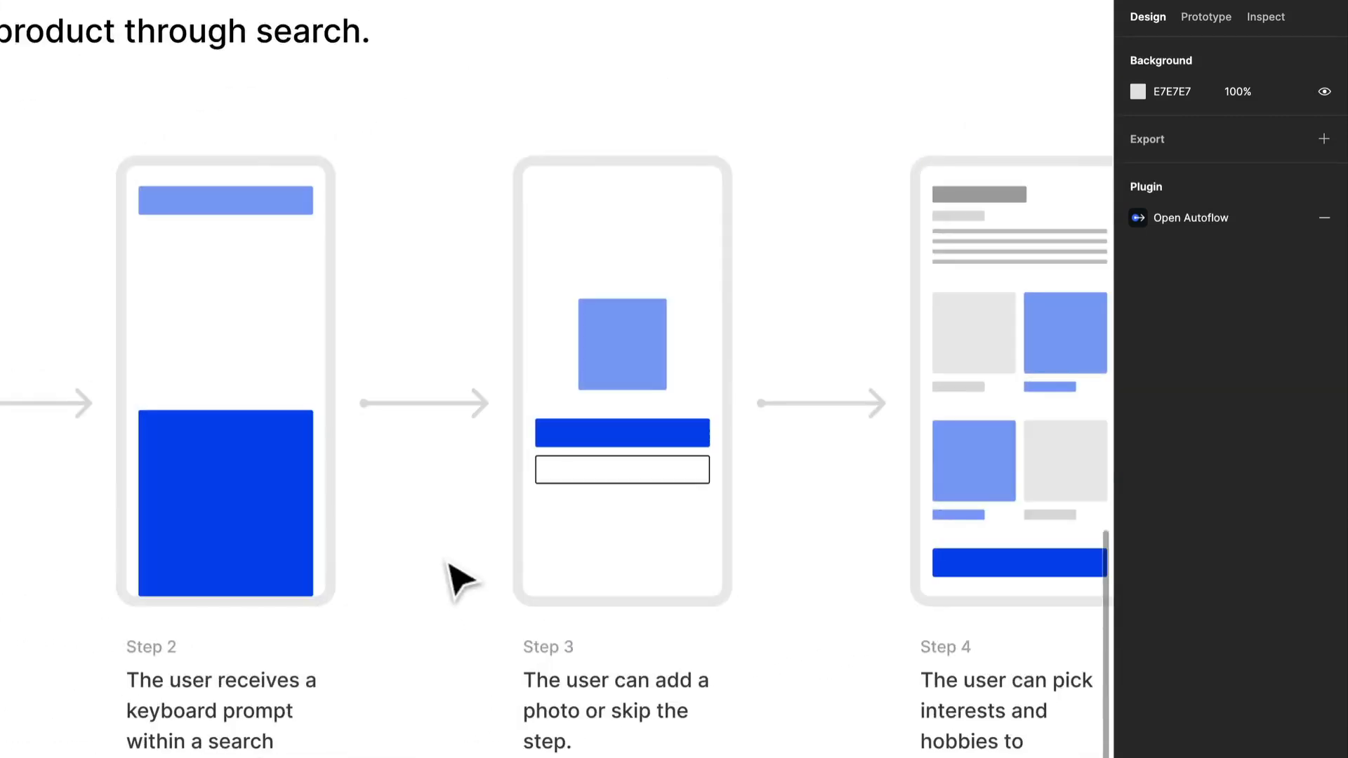
# Replace the Step 3 description with "As the user types, the product gives the user suggestions for potential searches.".
pyautogui.scroll(-3, 714, 698)
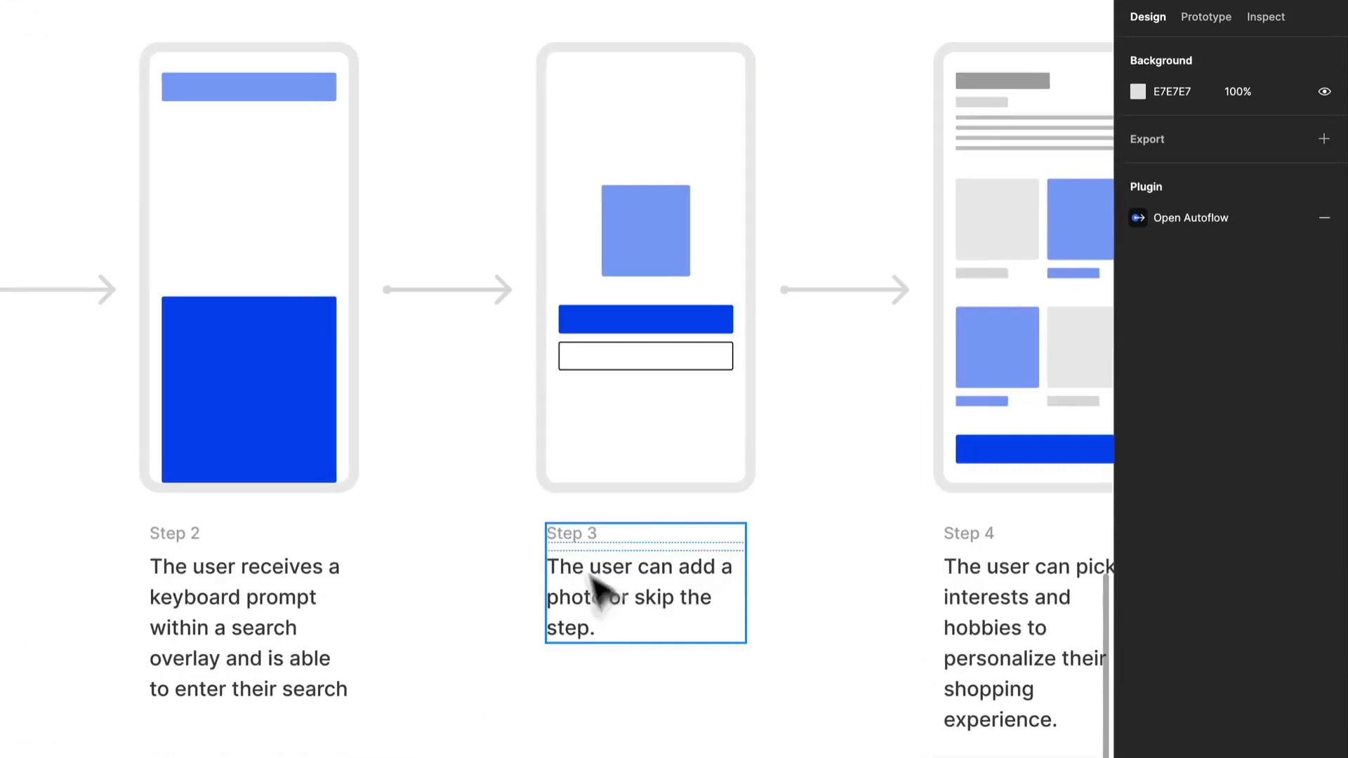
pyautogui.click(608, 600)
pyautogui.doubleClick(597, 580)
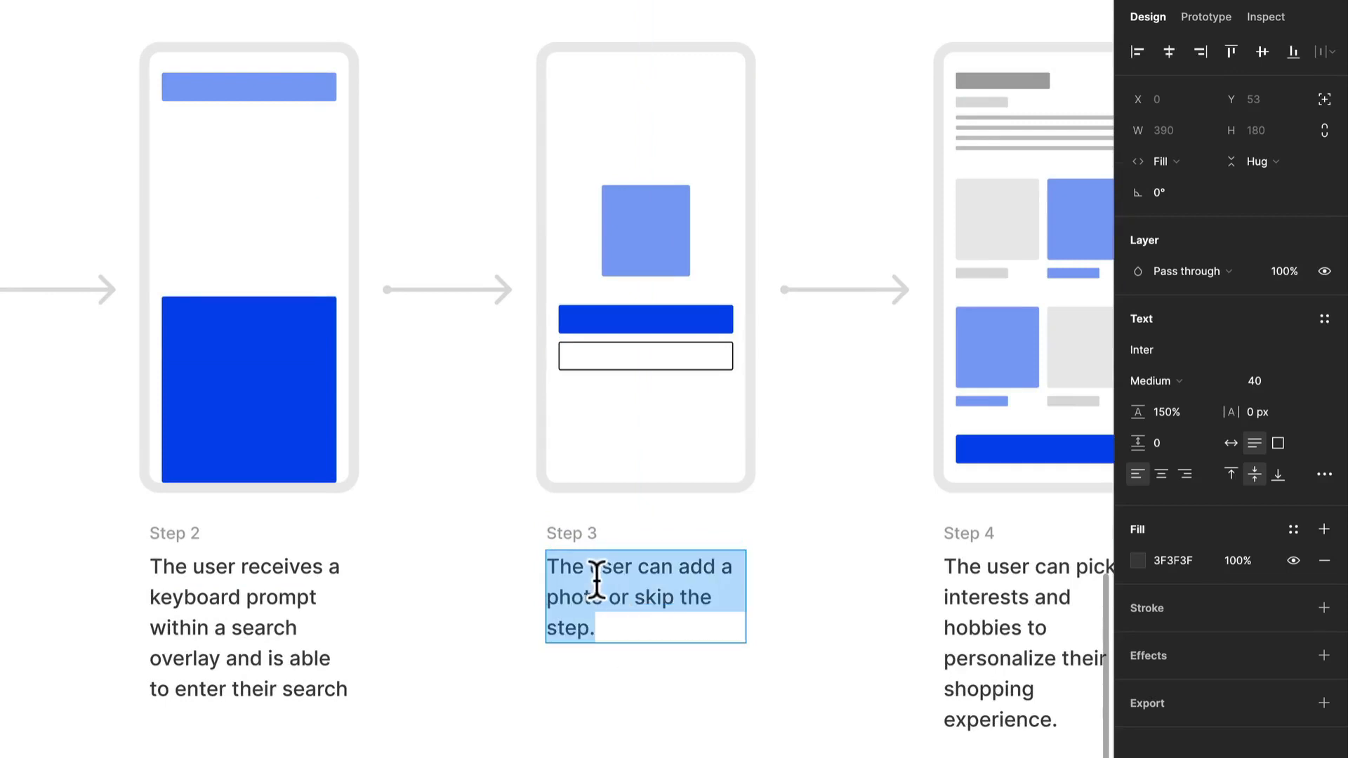
pyautogui.write('As')
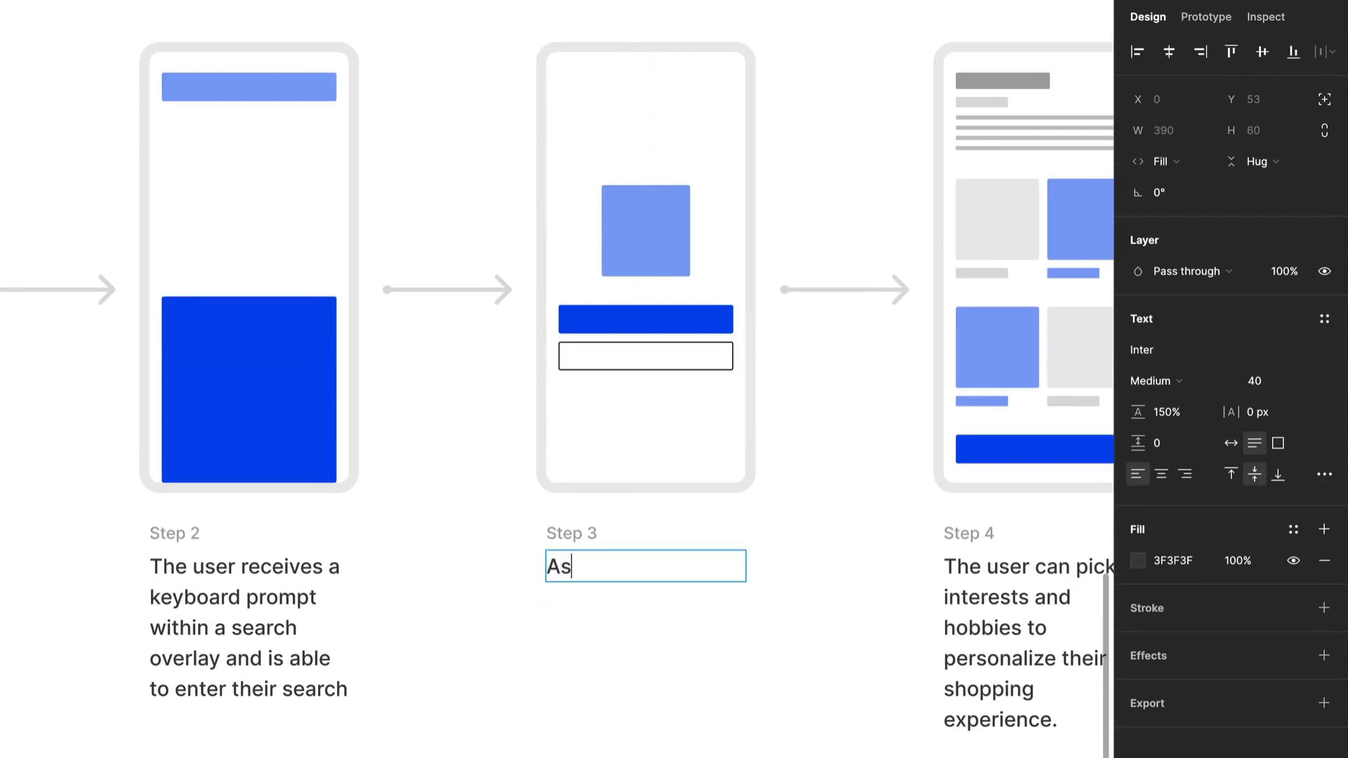
pyautogui.write(' the user typ')
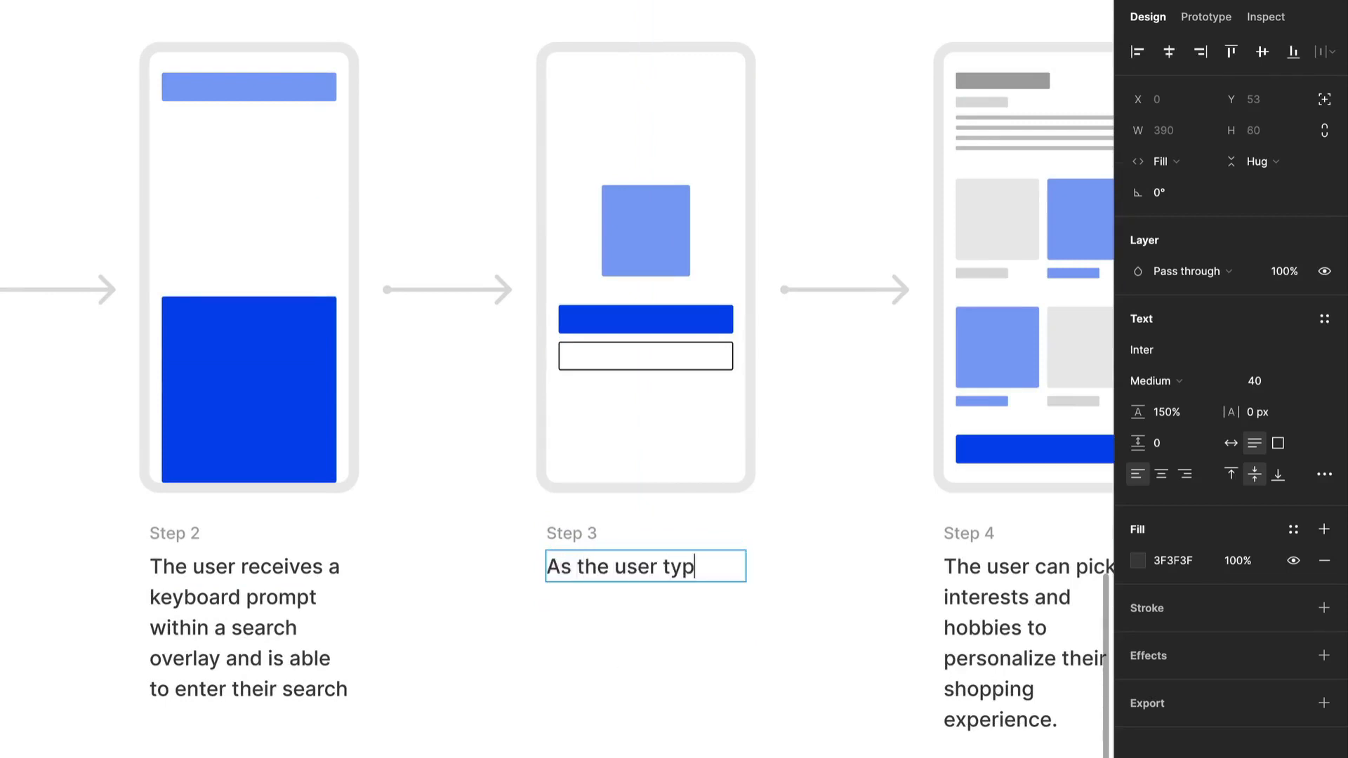
pyautogui.write('es, the pr')
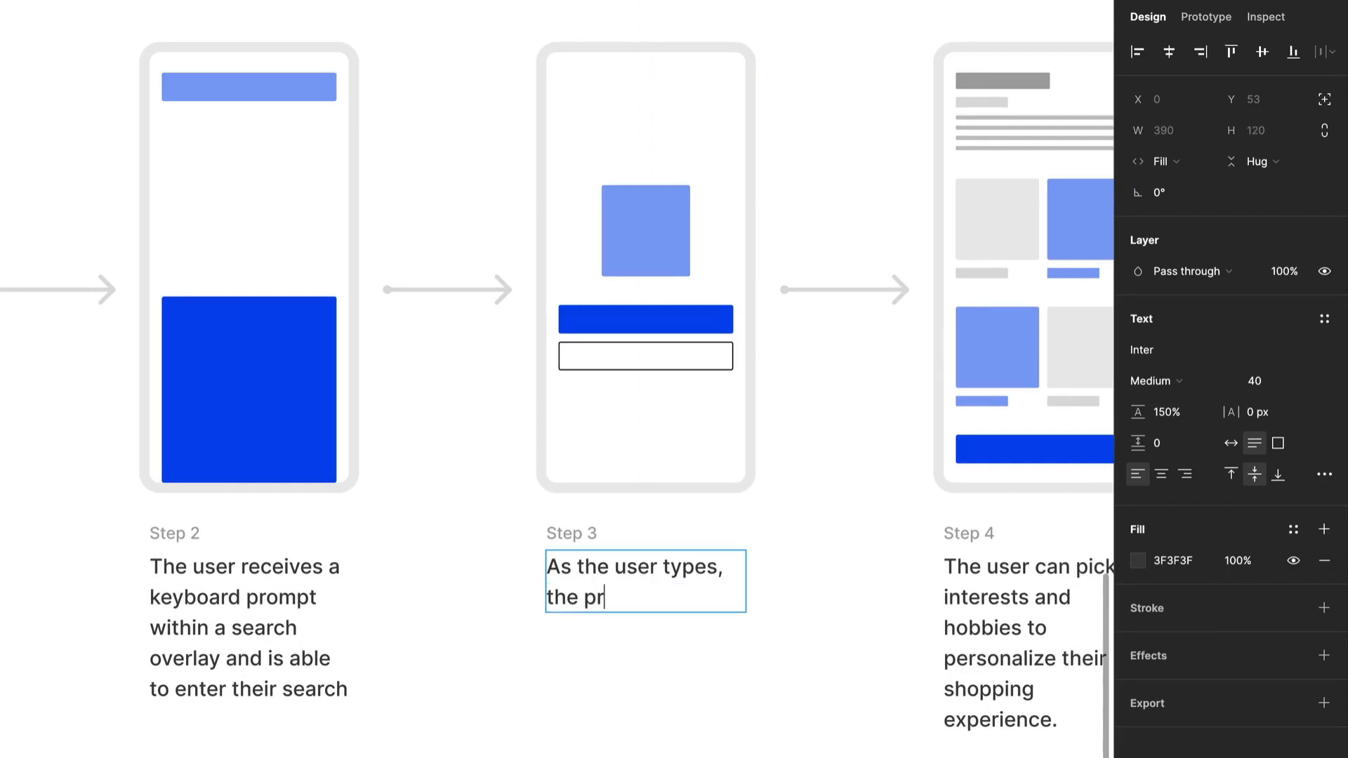
pyautogui.write('oduct gives the user su')
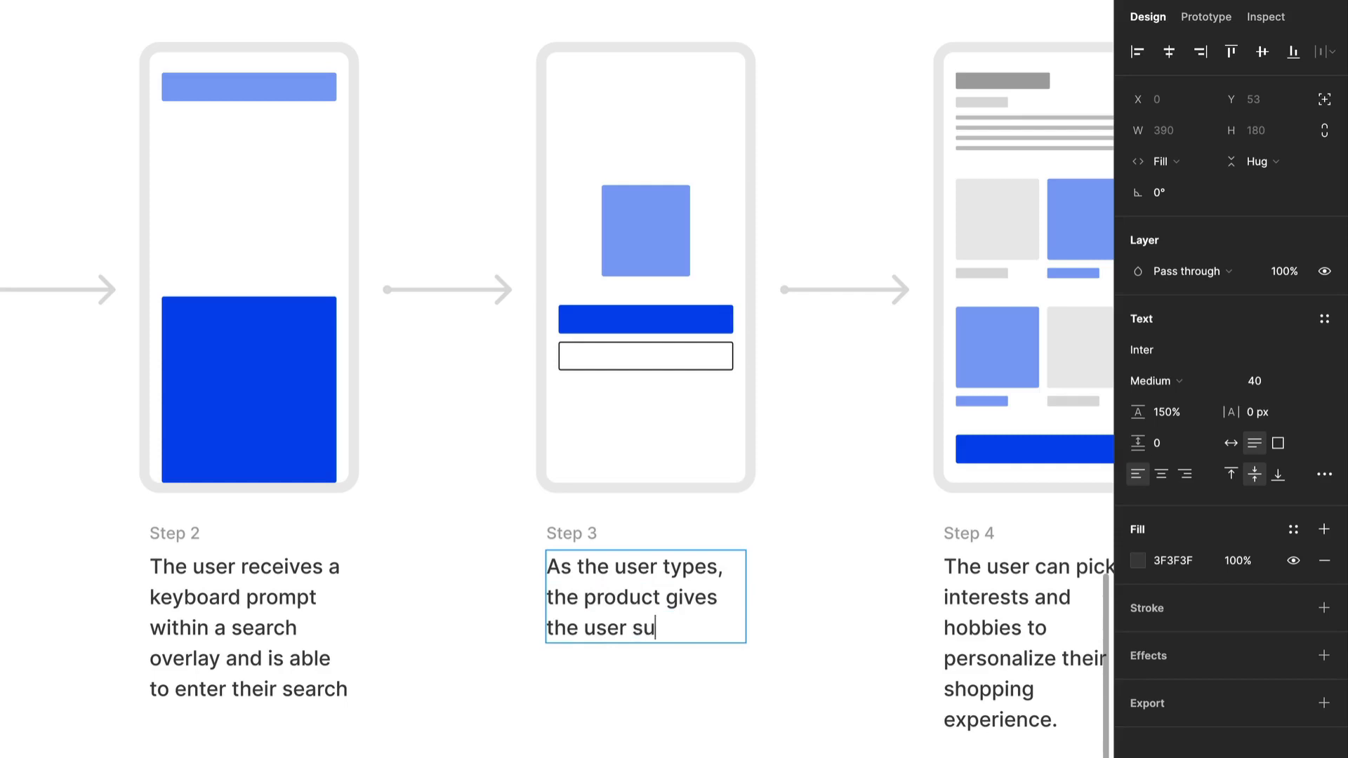
pyautogui.write('ggestions ')
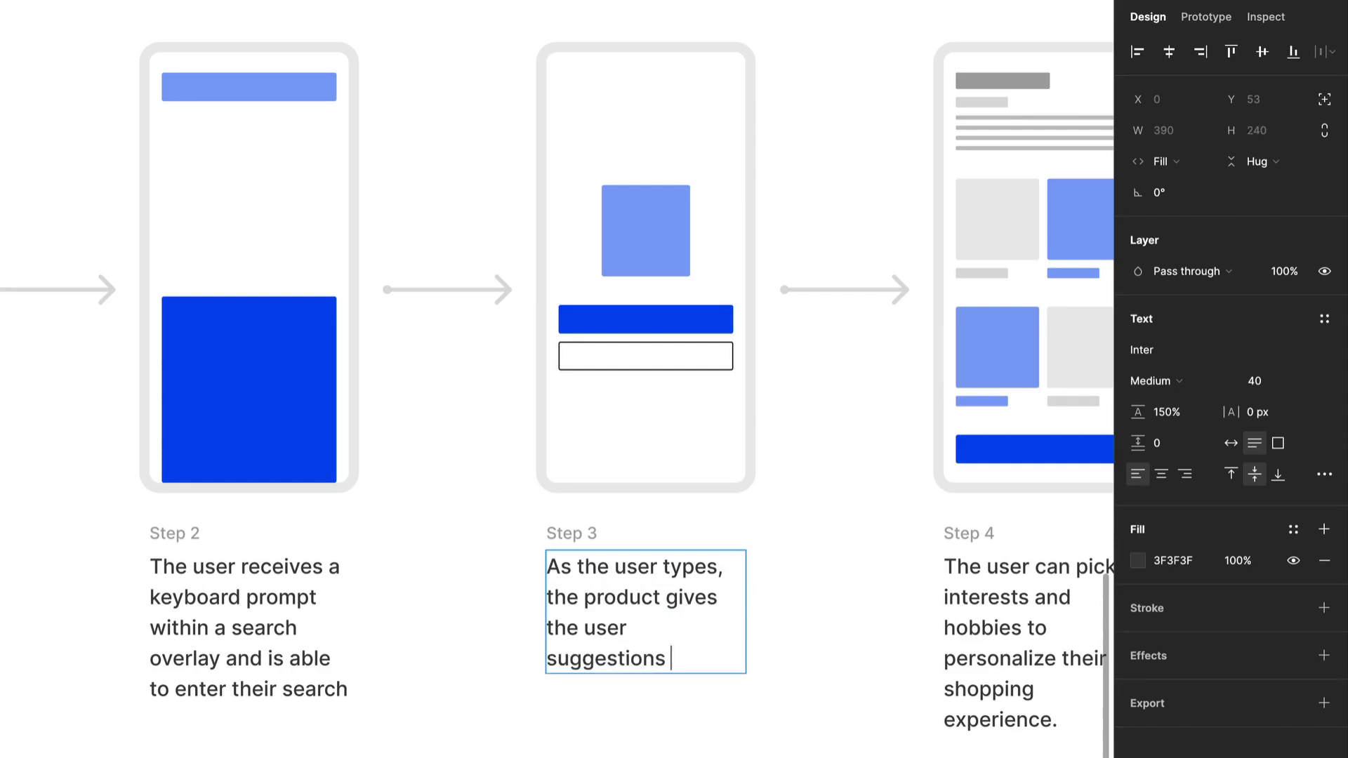
pyautogui.write('for potenti')
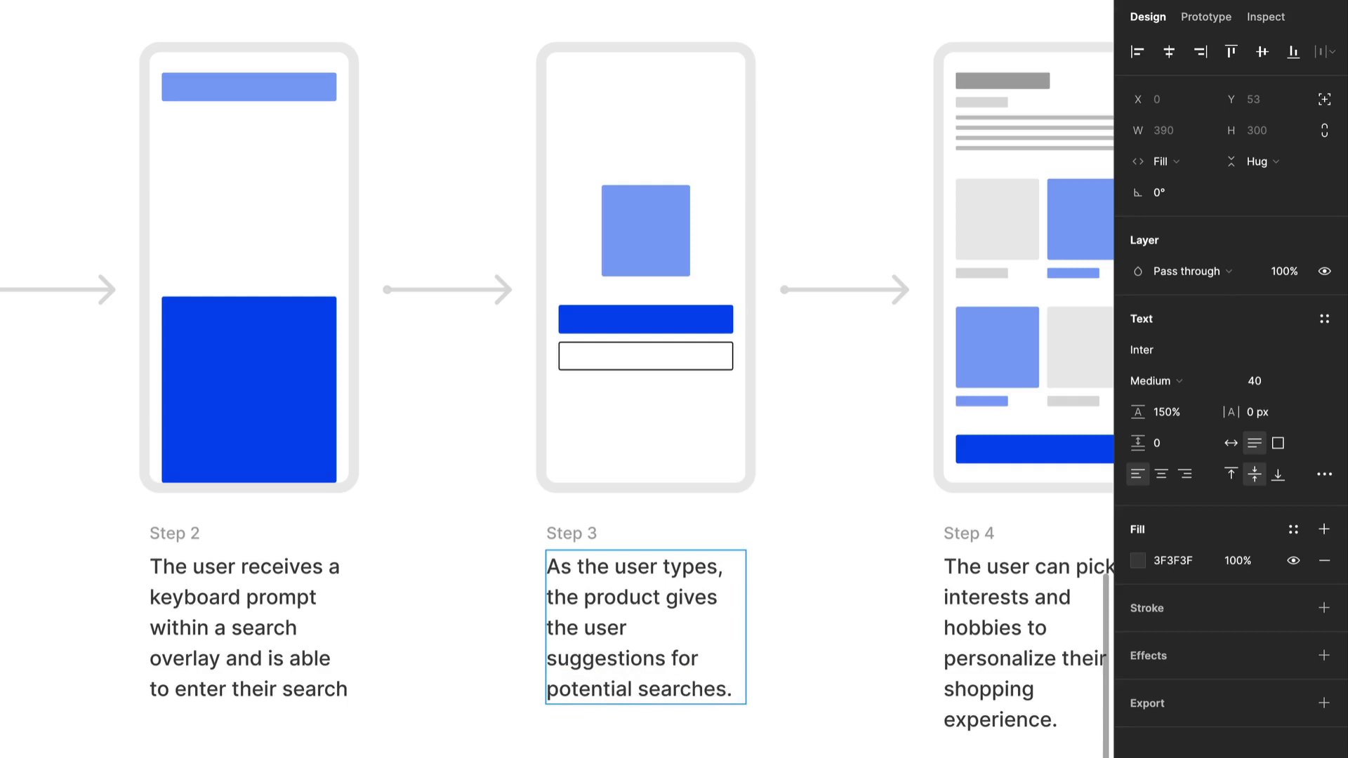
pyautogui.write('al searches.')
# Add the sentence "The user can click on the search item that relates to their intended search." to the Step 3 description.
pyautogui.press('Return')
pyautogui.write('The use')
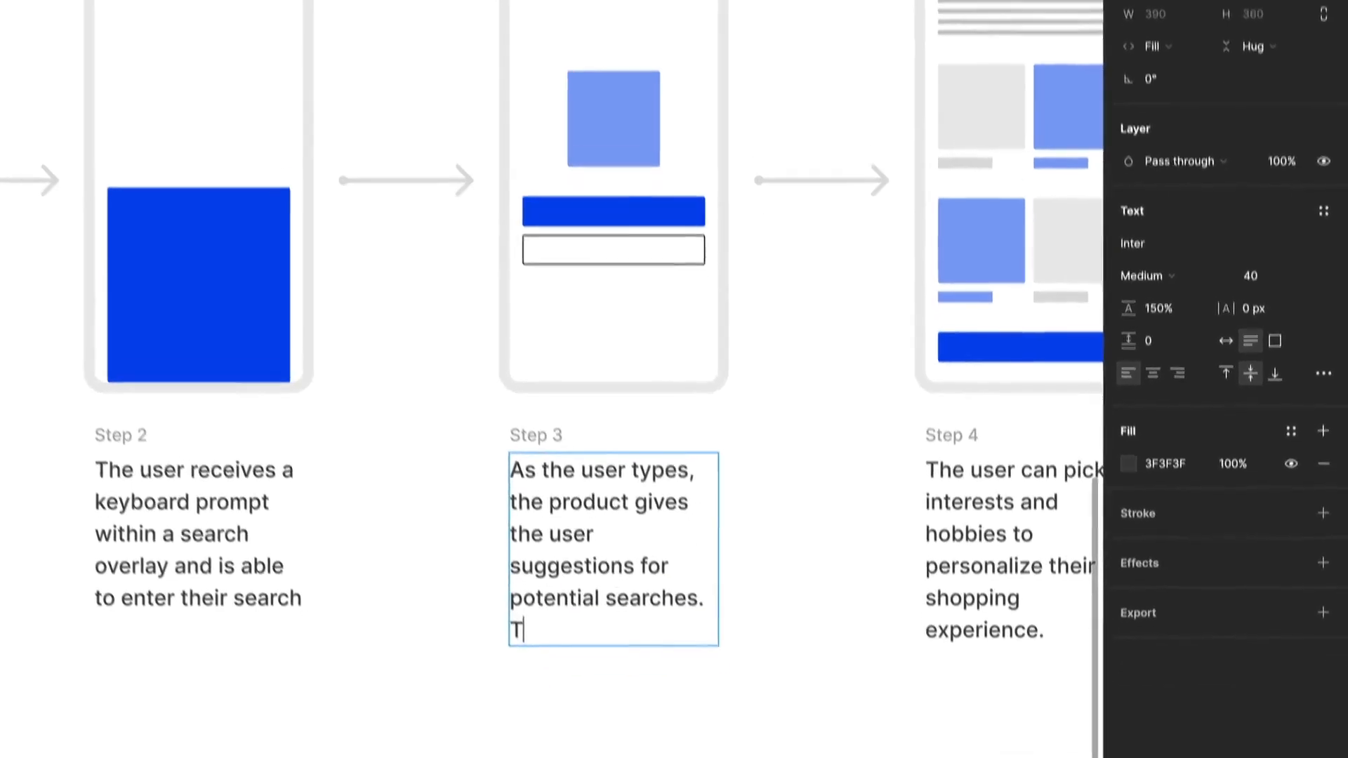
pyautogui.write('r c')
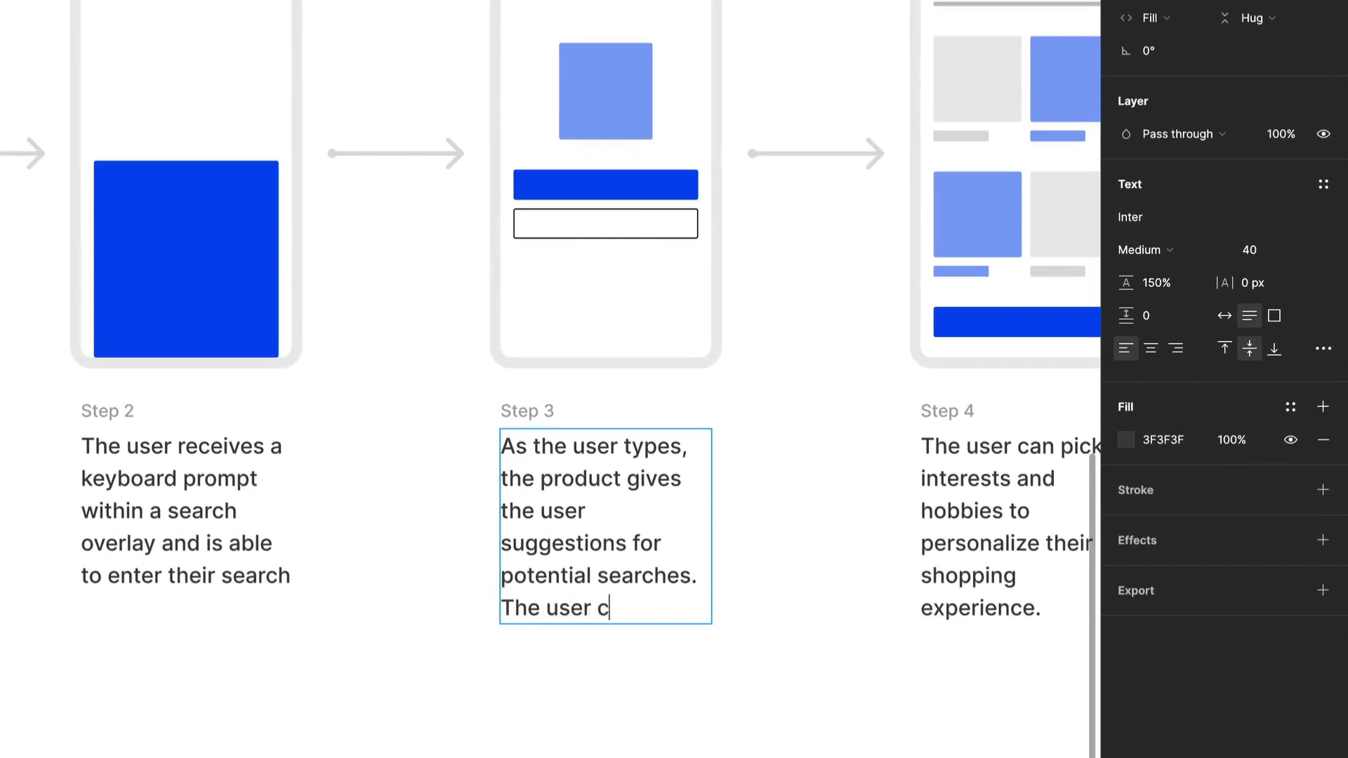
pyautogui.write('an click o')
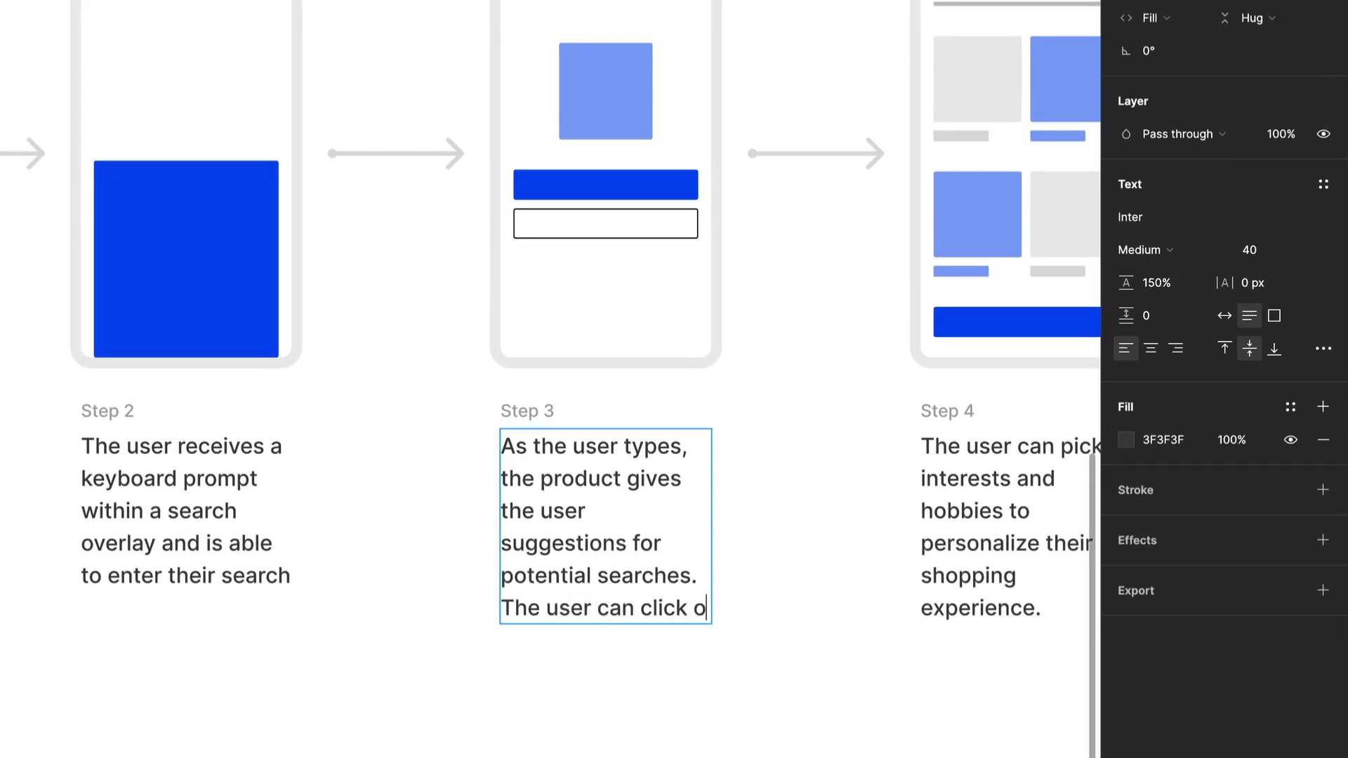
pyautogui.write('n the search ite')
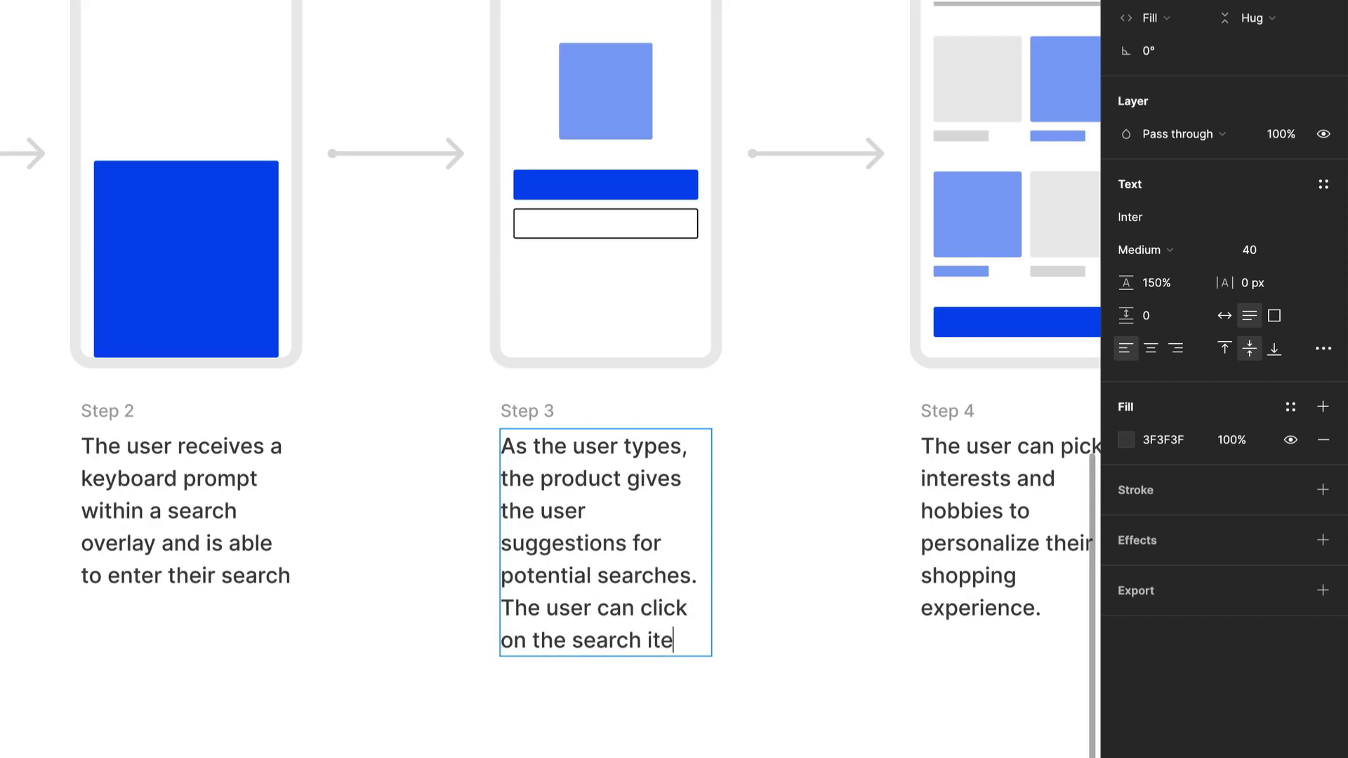
pyautogui.write('m that')
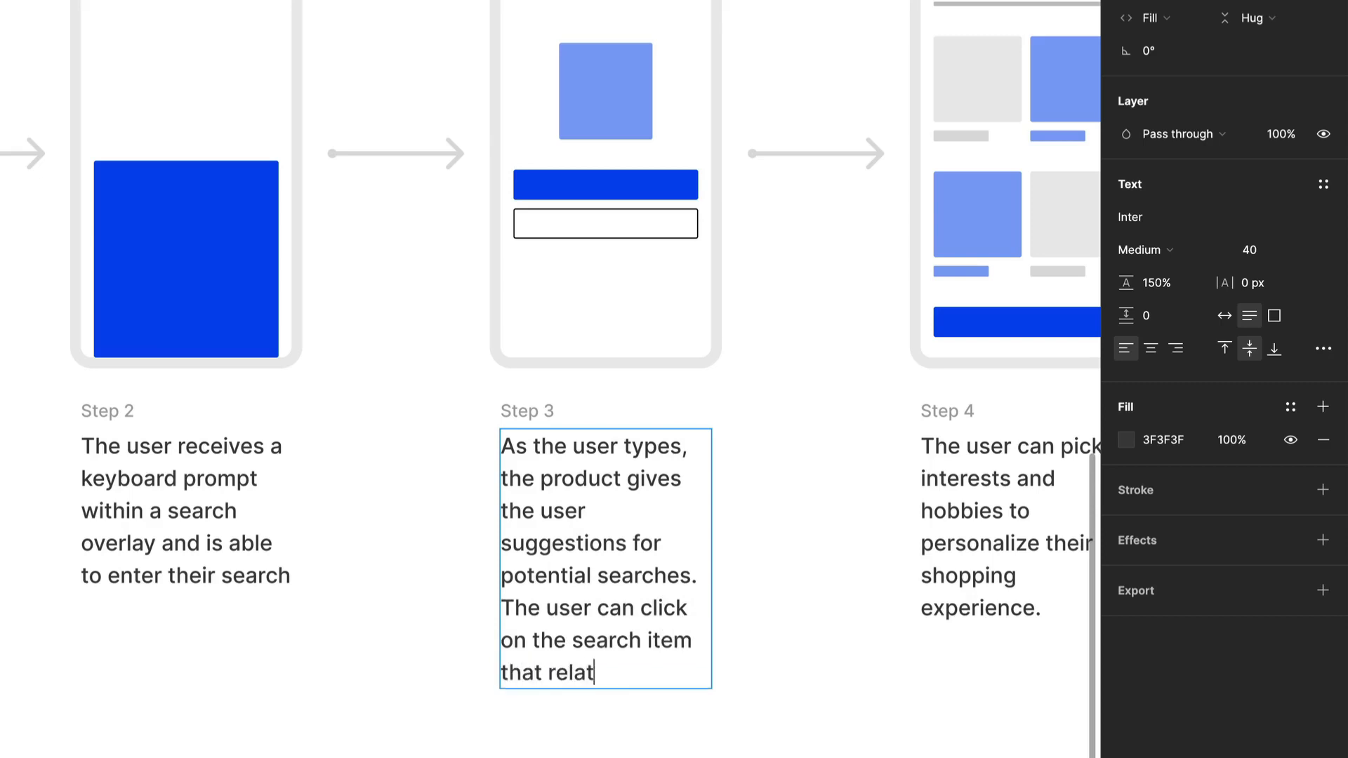
pyautogui.write(' relates to their')
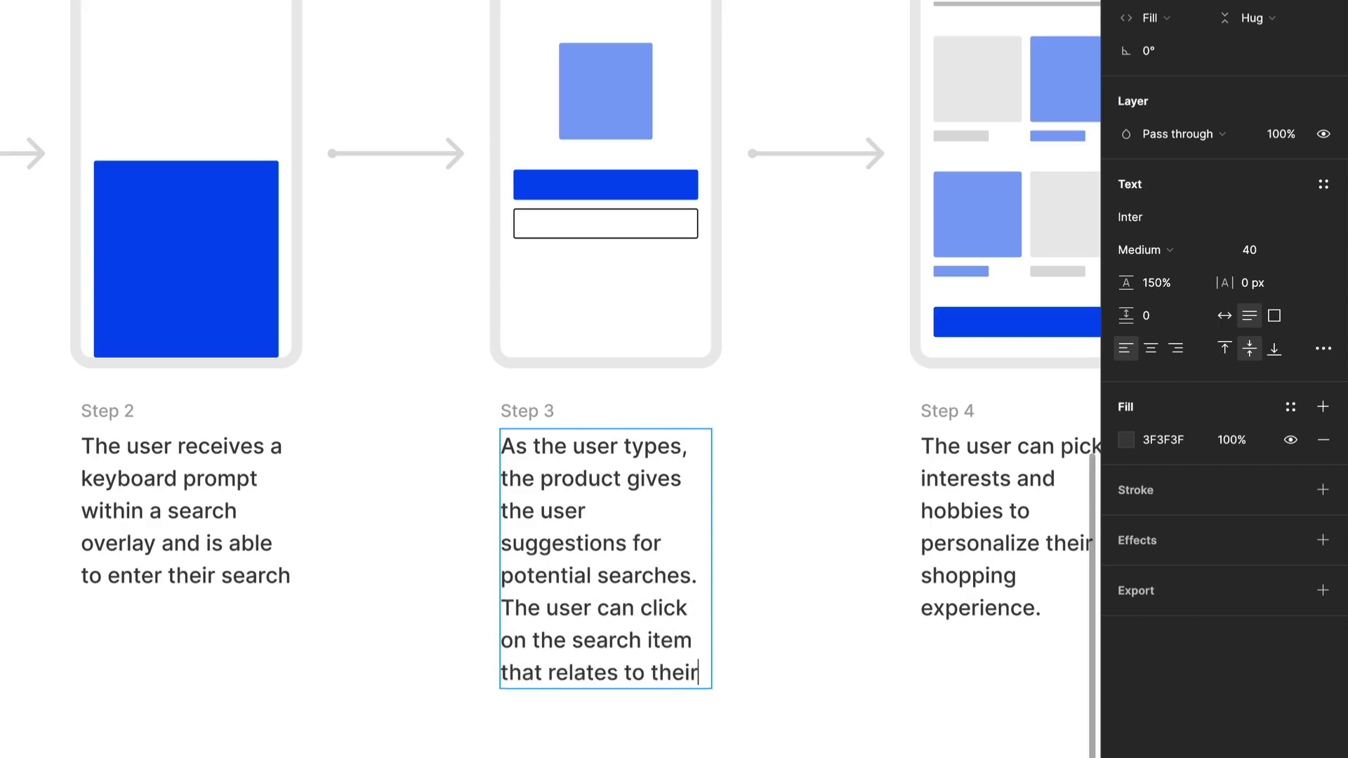
pyautogui.write(' intended s')
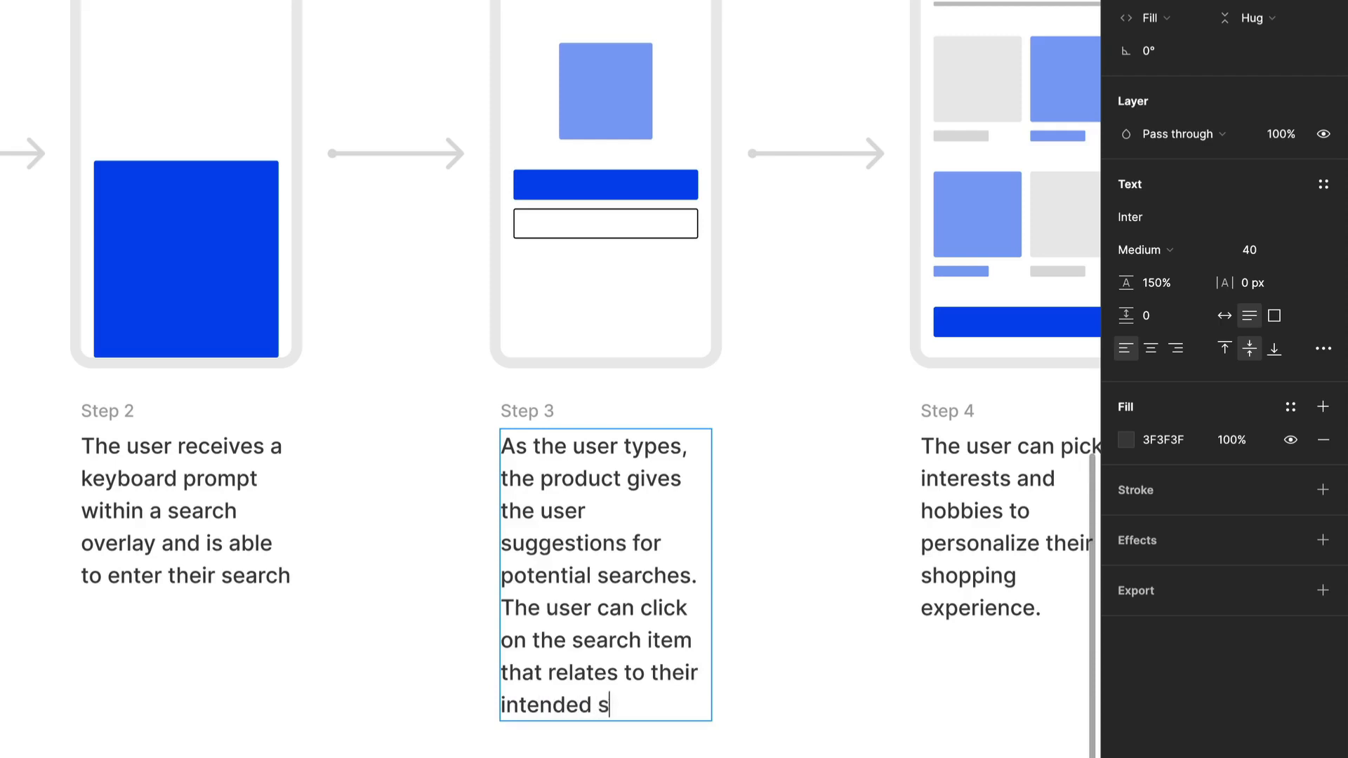
pyautogui.write('earch.')
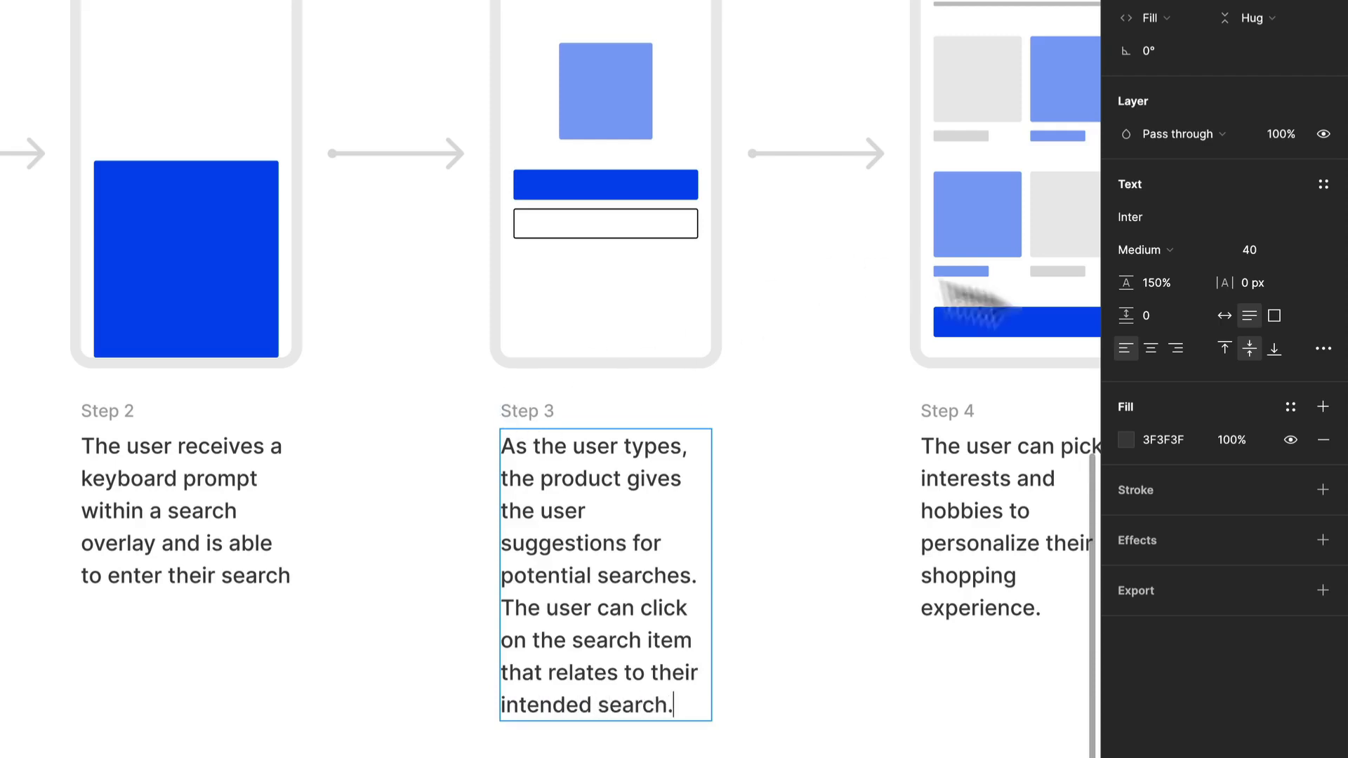
pyautogui.press('Escape')
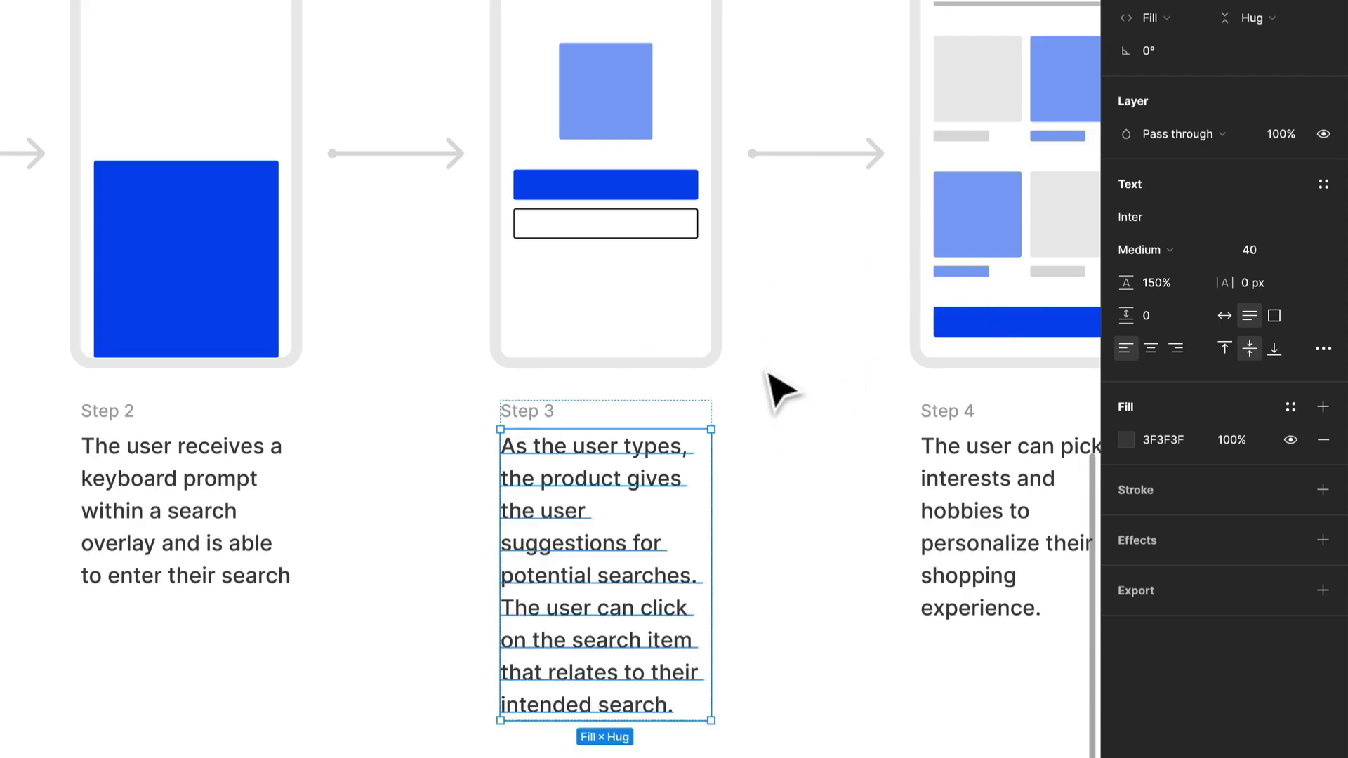
# Delete the Step 3 device and put a duplicate of the Step 2 device in its place.
pyautogui.click(272, 300)
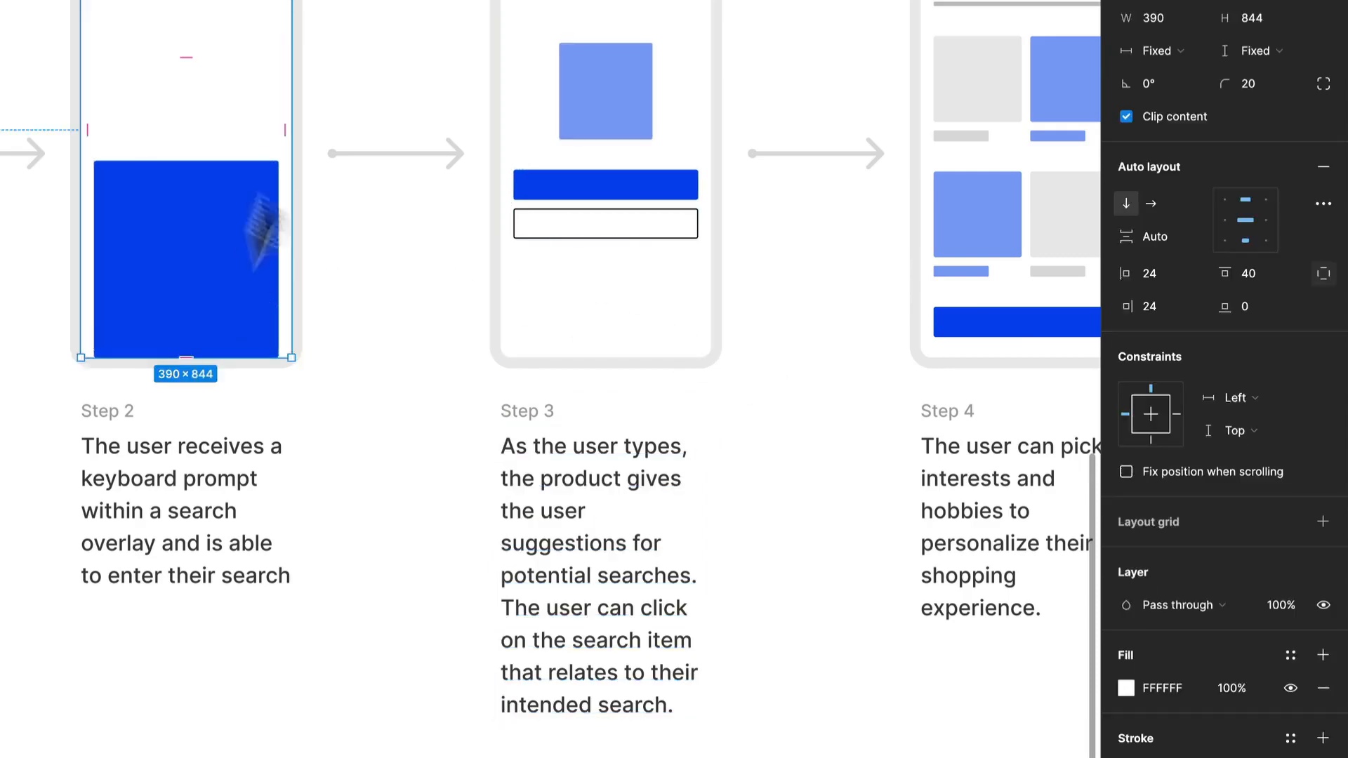
pyautogui.click(557, 130)
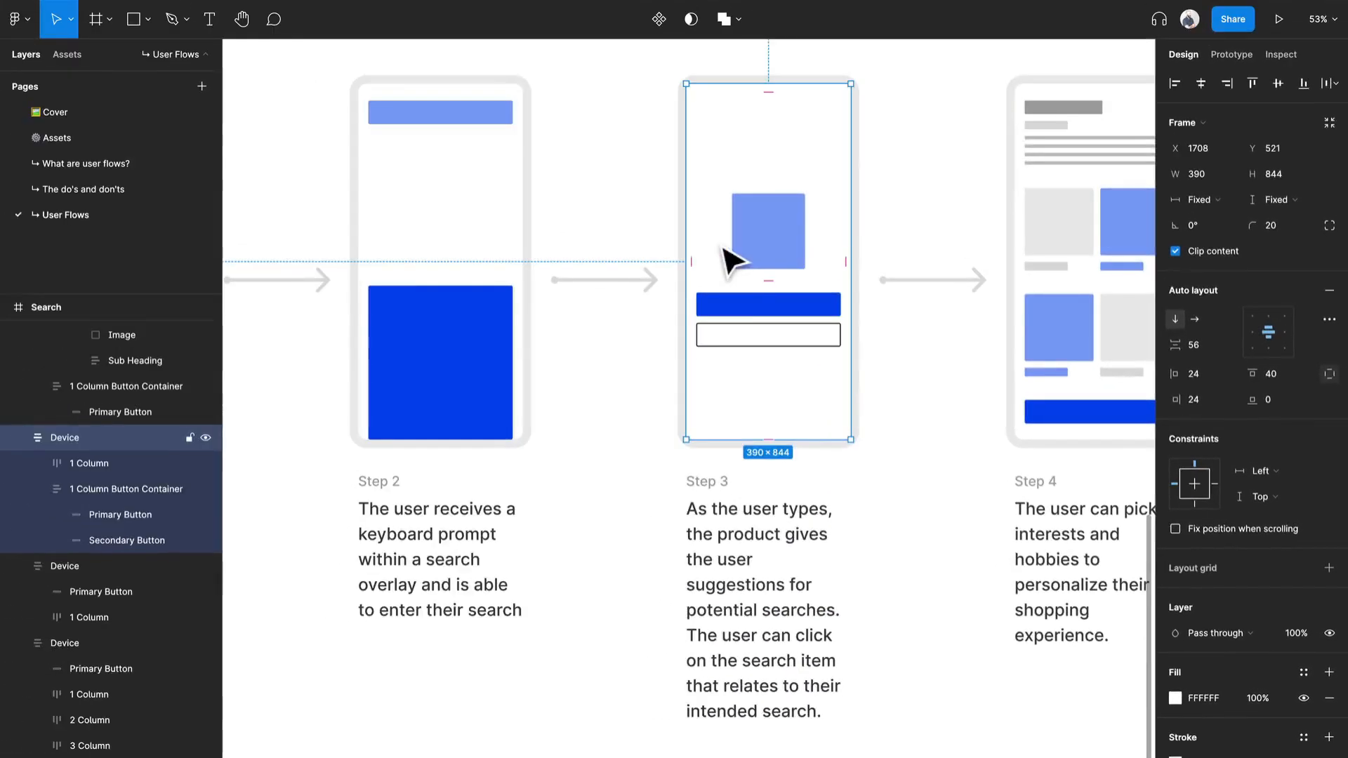
pyautogui.press('Delete')
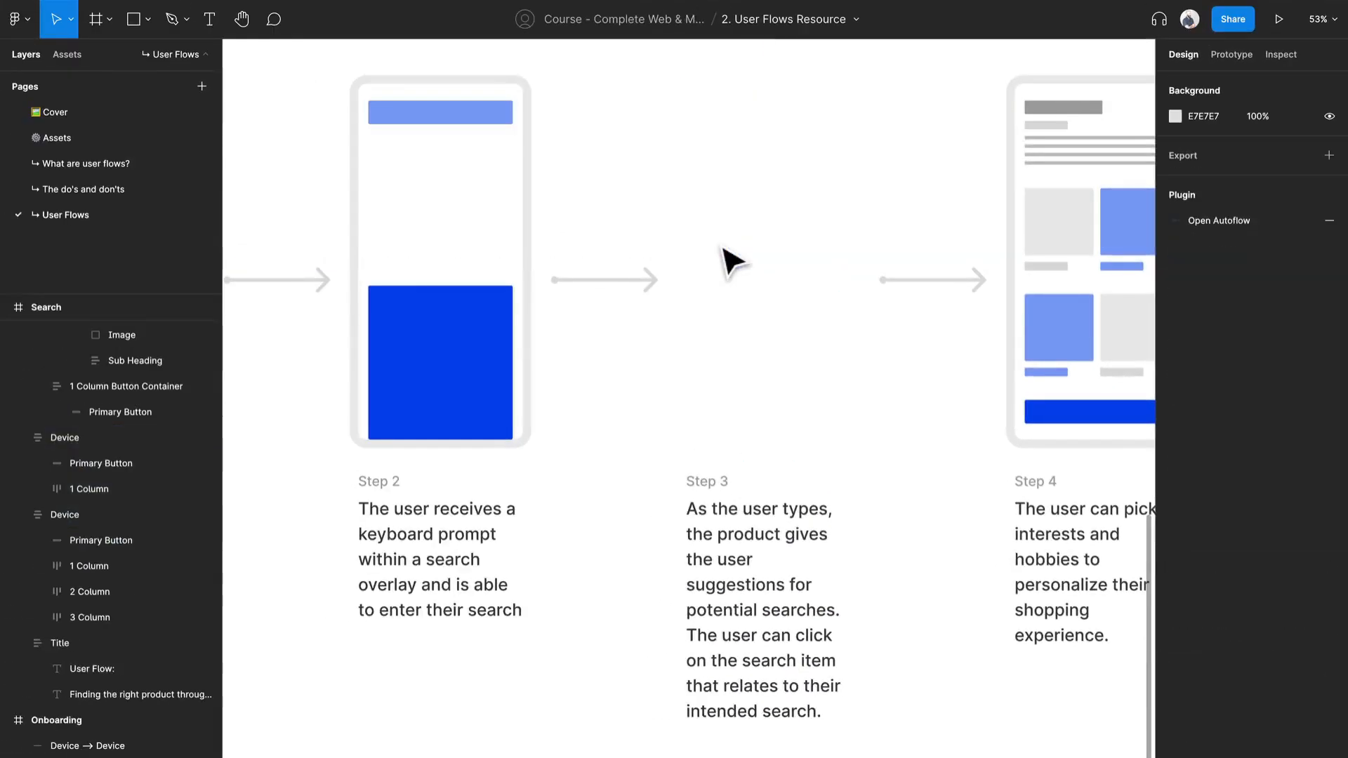
pyautogui.click(469, 253)
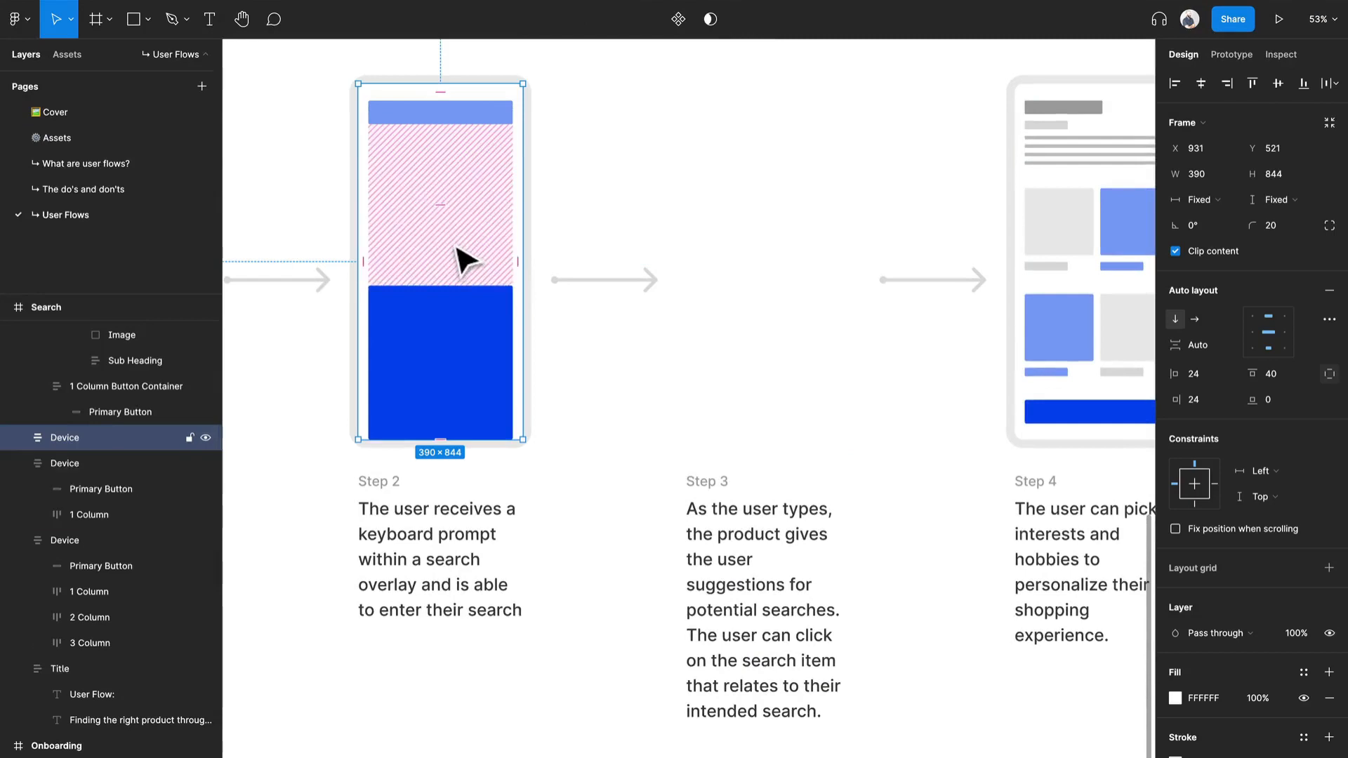
pyautogui.moveTo(465, 261); pyautogui.dragTo(784, 279)
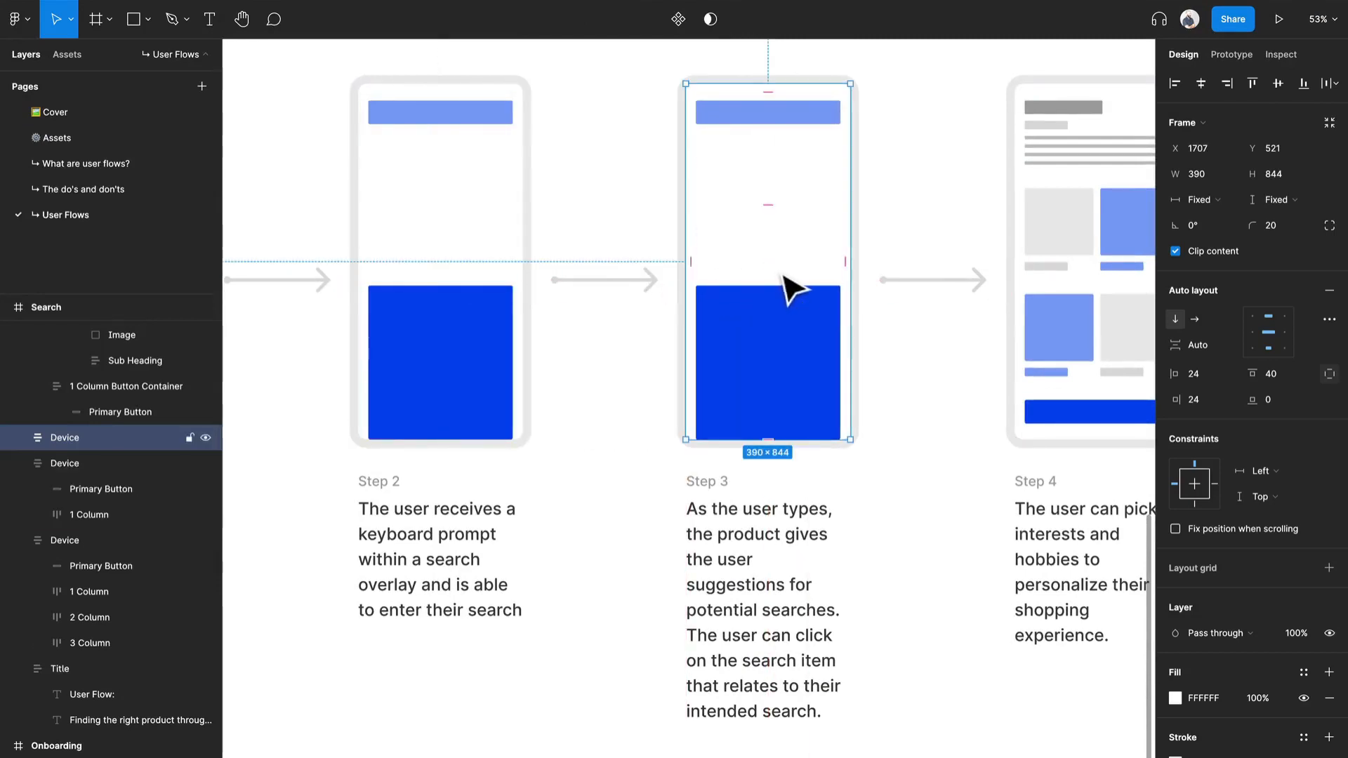
# Recolour the large blue block in the Step 3 device with the light blue 82A2F6 sampled from its upper bar.
pyautogui.click(800, 298)
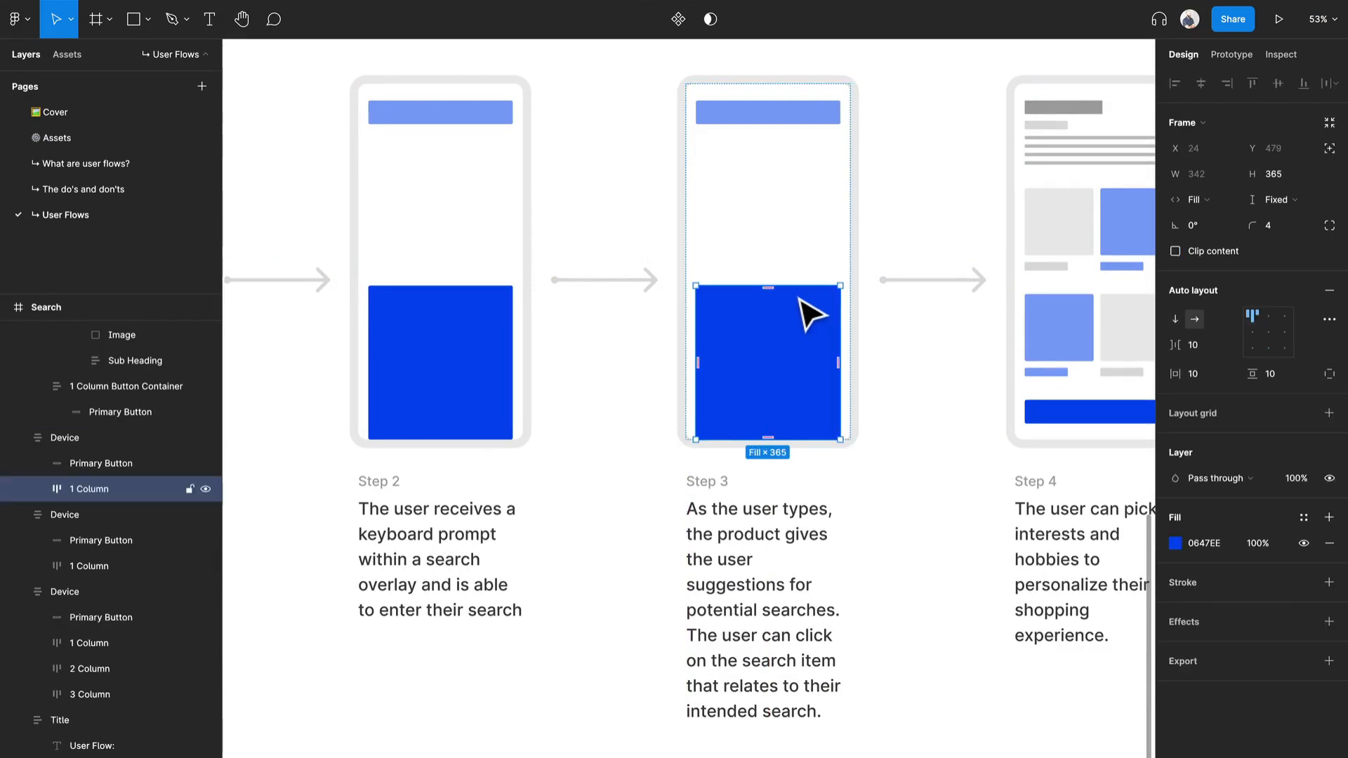
pyautogui.press('i')
pyautogui.click(827, 116)
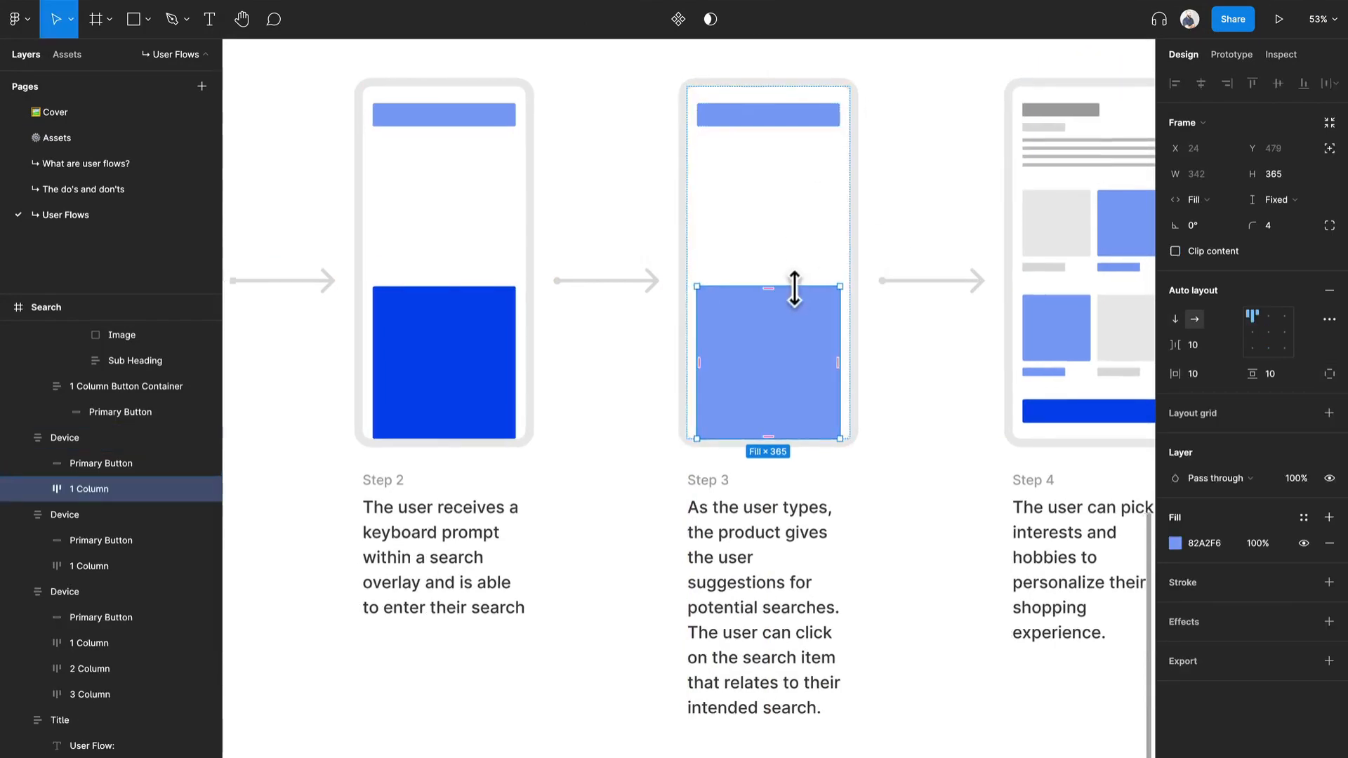
# Copy the small grey subheading bar from the Step 4 device into the Step 3 device, between the upper bar and the large block.
pyautogui.scroll(-2, 796, 286)
pyautogui.click(1008, 180)
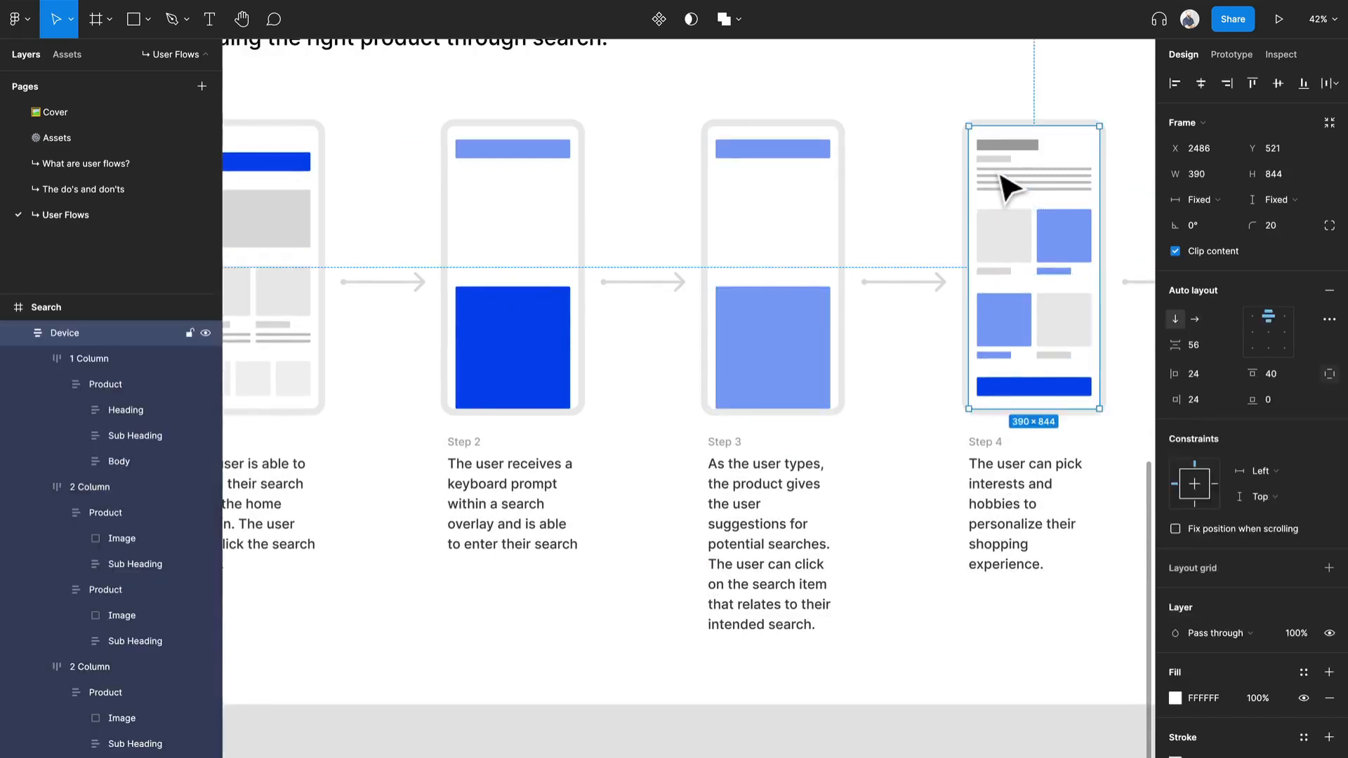
pyautogui.doubleClick(1002, 178)
pyautogui.doubleClick(1002, 160)
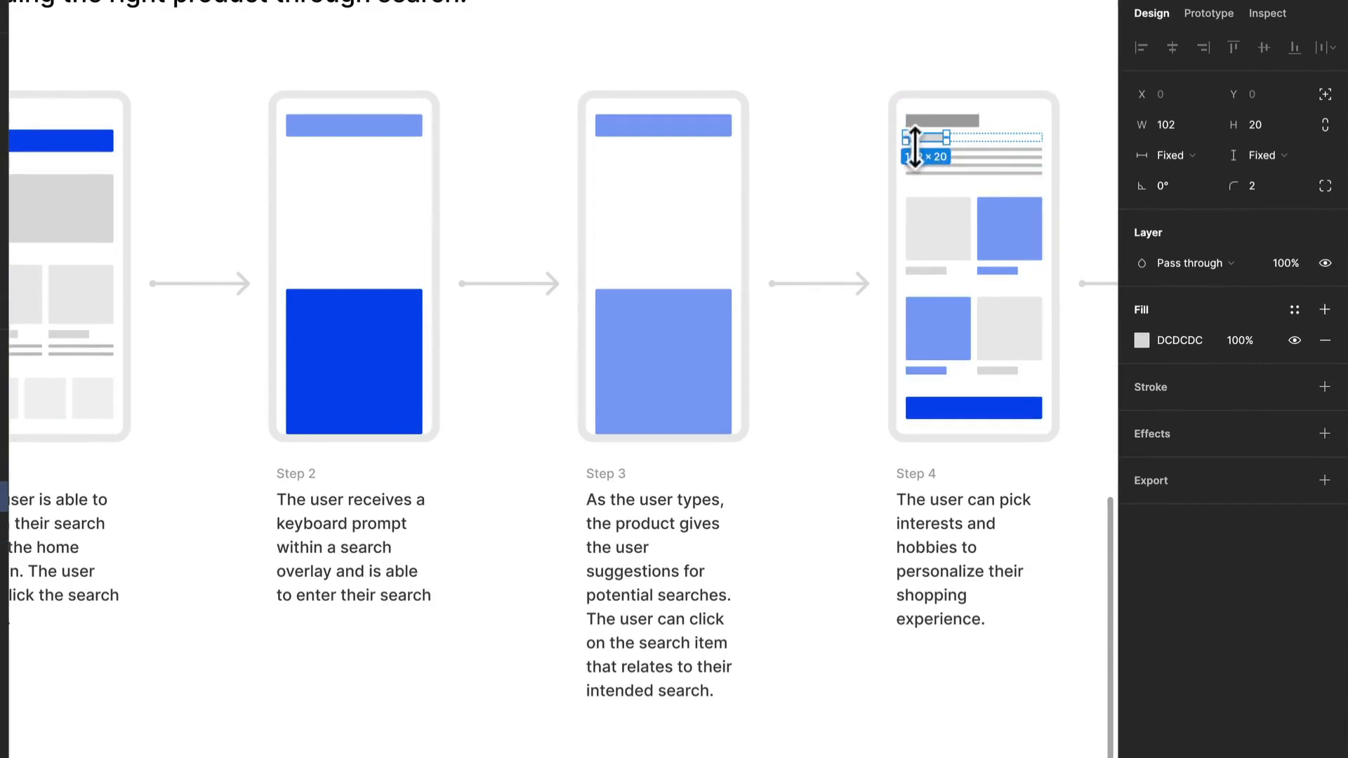
pyautogui.click(679, 211)
pyautogui.hotkey('ctrl', 'v')
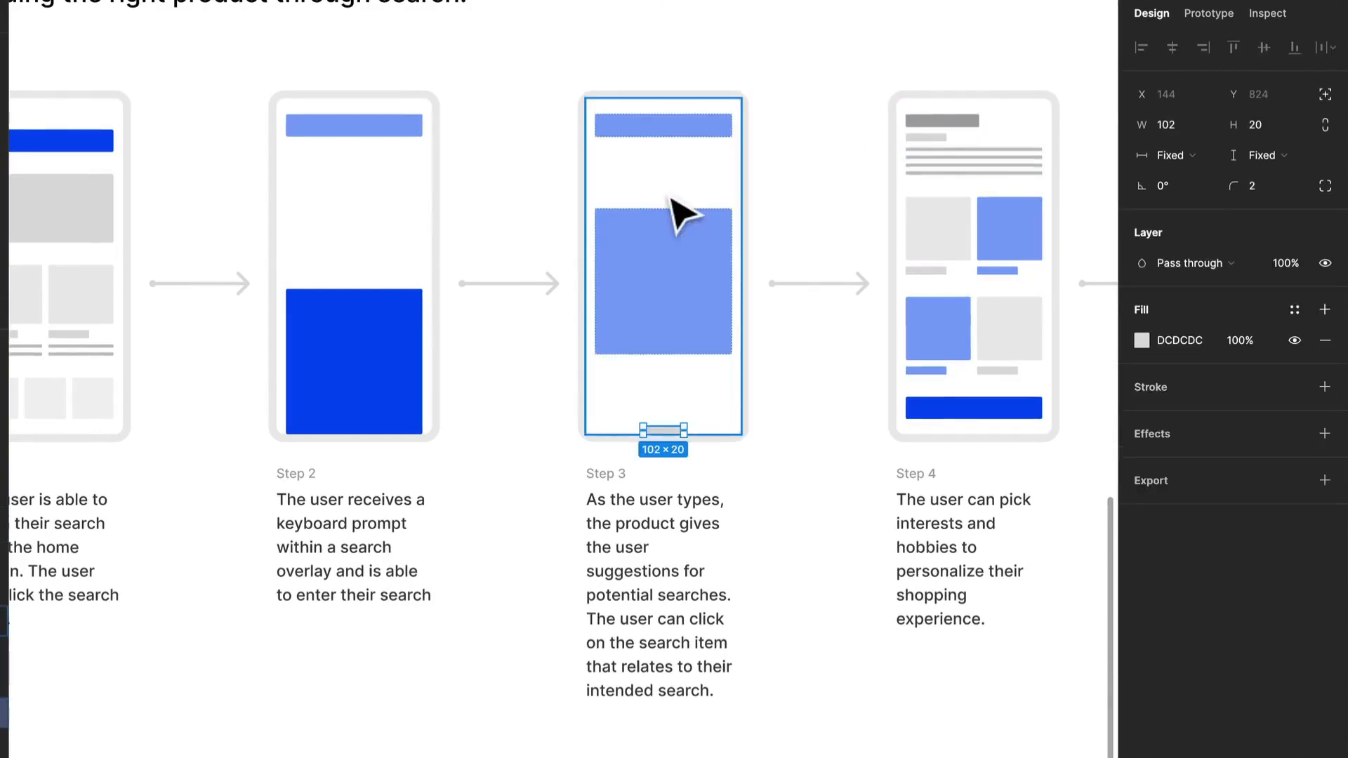
pyautogui.scroll(3, 676, 199)
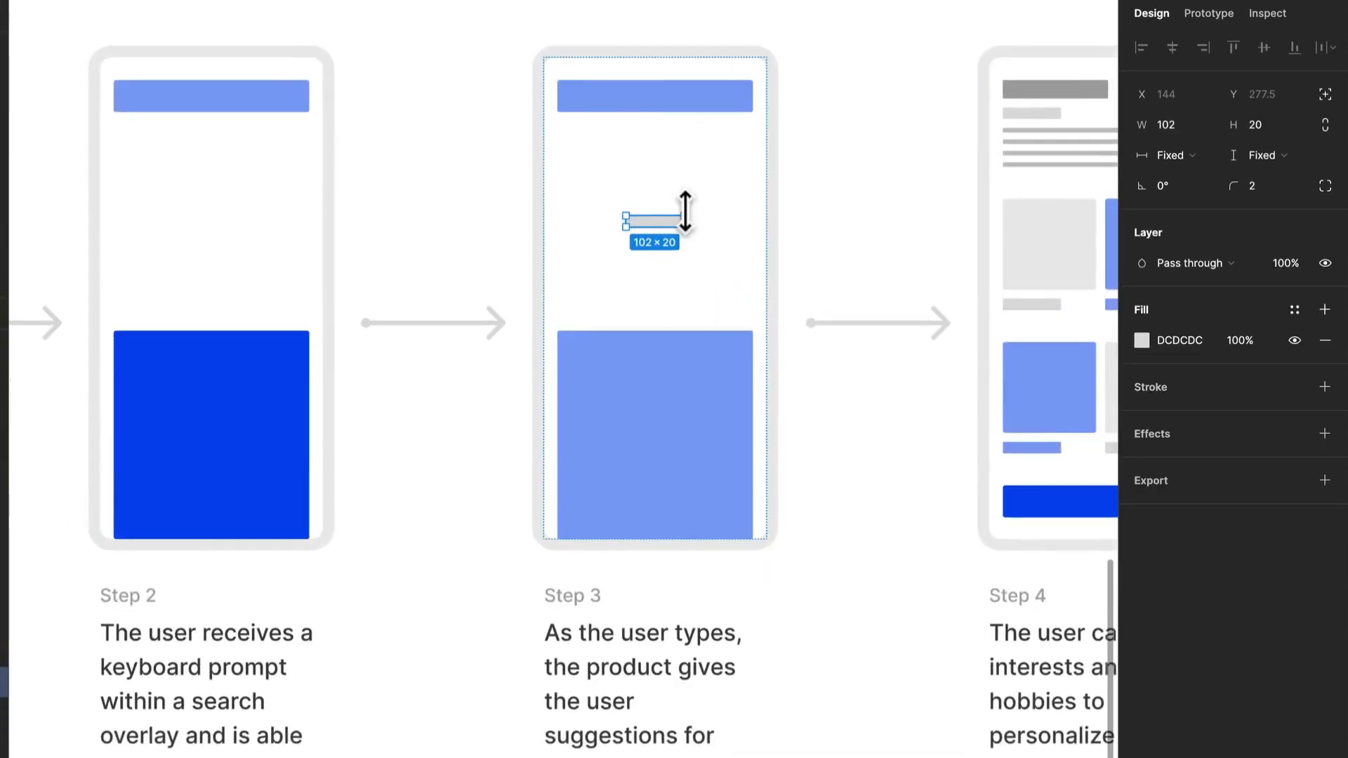
# Widen the pasted grey bar in the Step 3 device and set its horizontal resizing to Fill.
pyautogui.moveTo(687, 223); pyautogui.dragTo(736, 230)
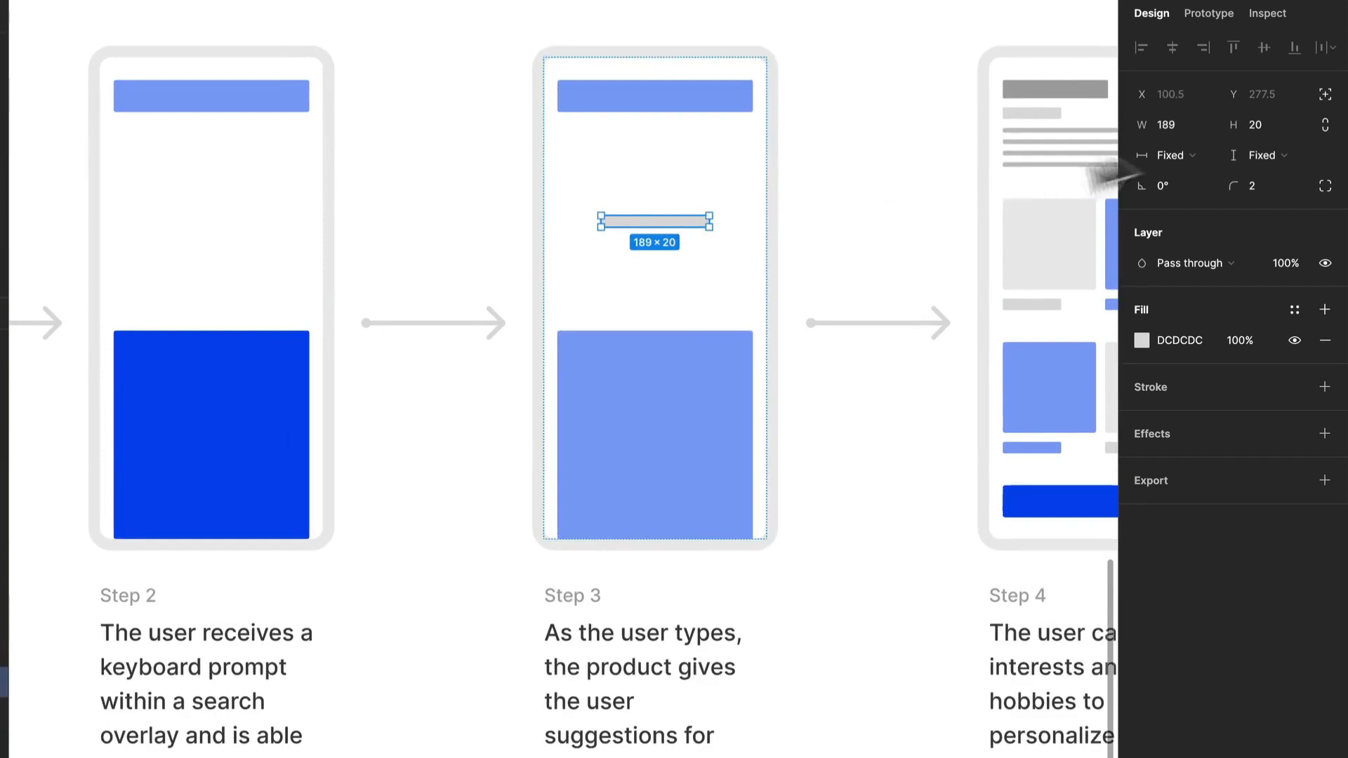
pyautogui.click(1176, 155)
pyautogui.click(1187, 175)
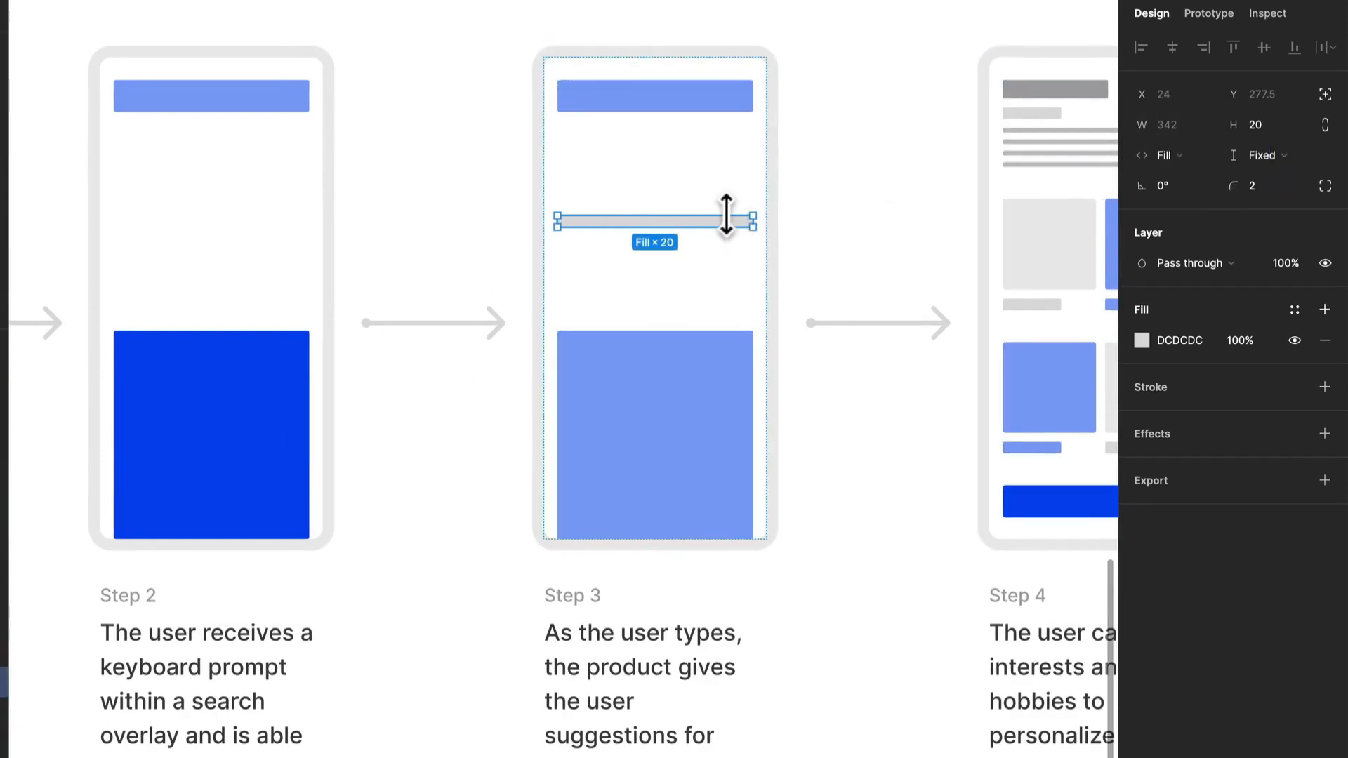
# Duplicate the full-width grey bar in the Step 3 device to make a stack of six bars above the large block.
pyautogui.hotkey('ctrl', 'd')
pyautogui.hotkey('ctrl', 'd')
pyautogui.hotkey('ctrl', 'd')
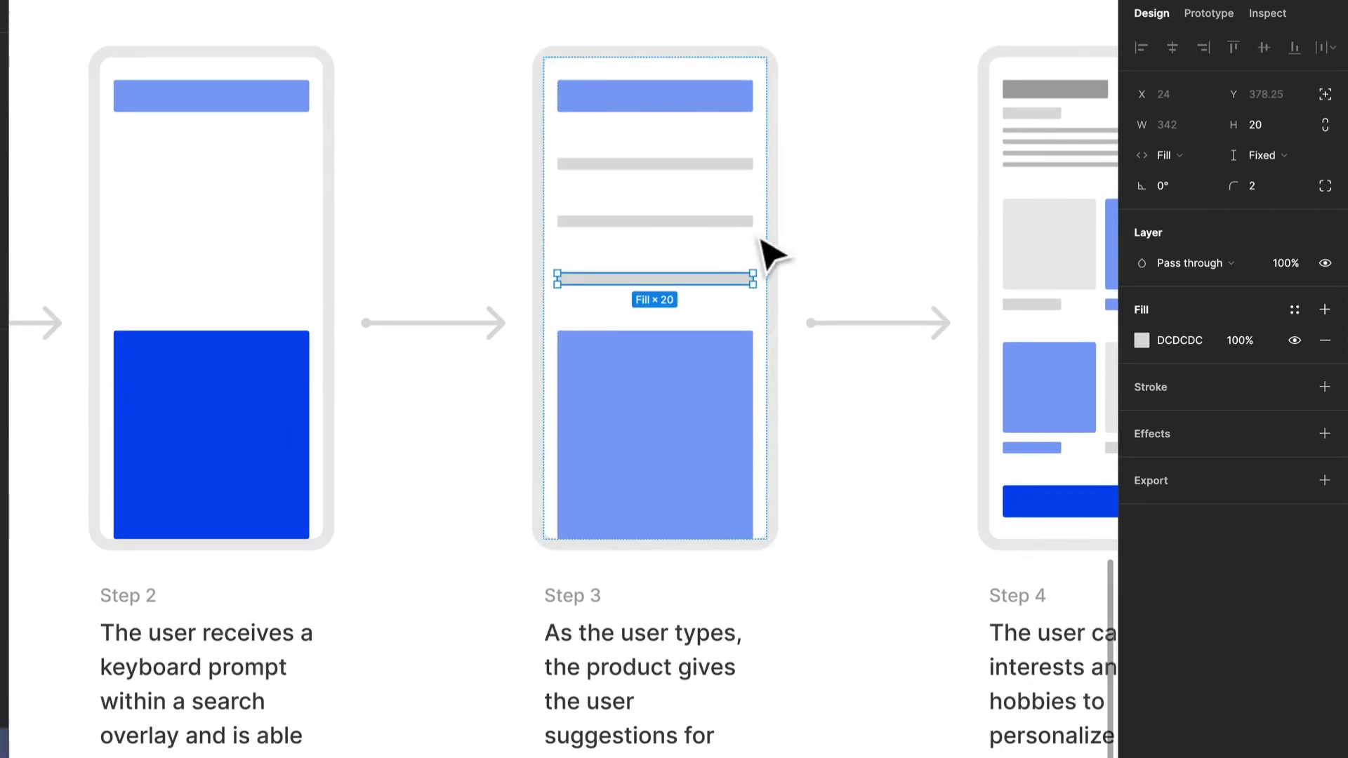
pyautogui.hotkey('ctrl', 'd')
pyautogui.hotkey('ctrl', 'd')
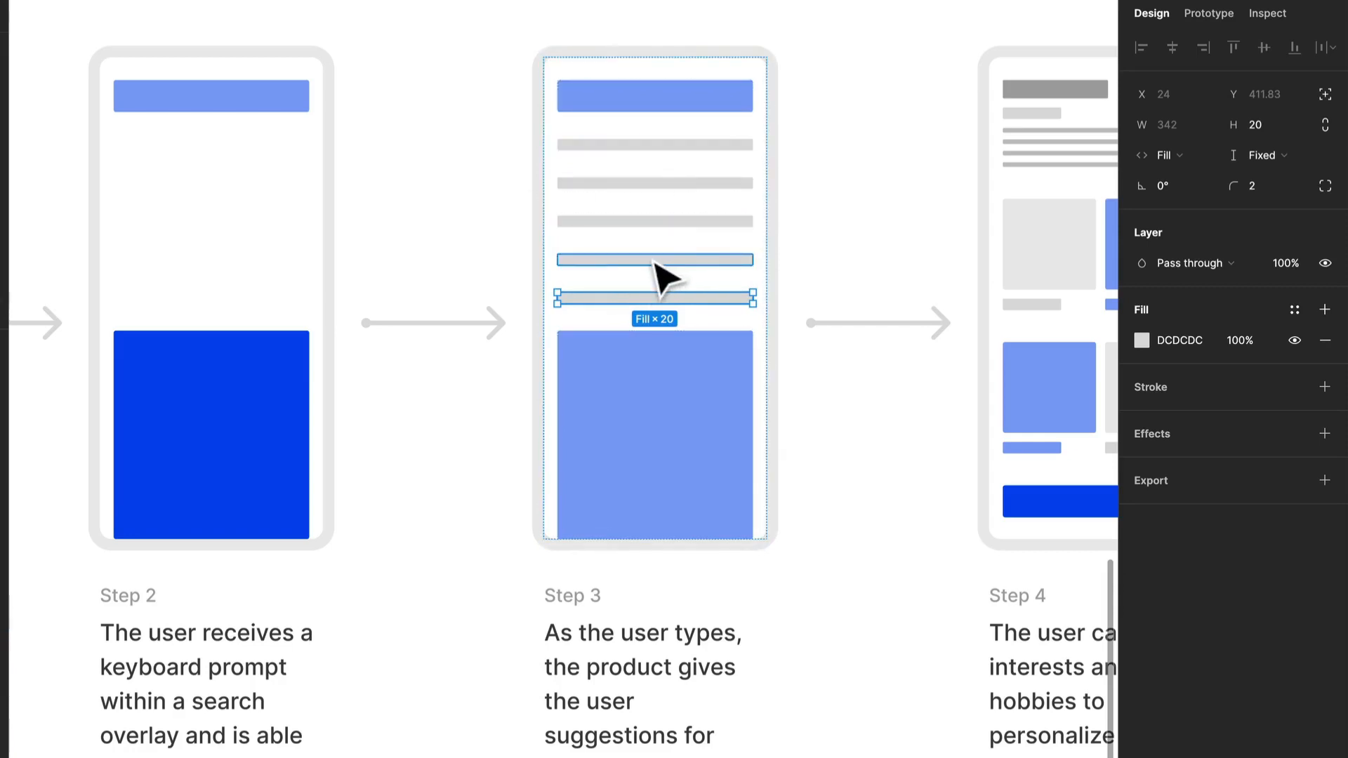
pyautogui.hotkey('ctrl', 'd')
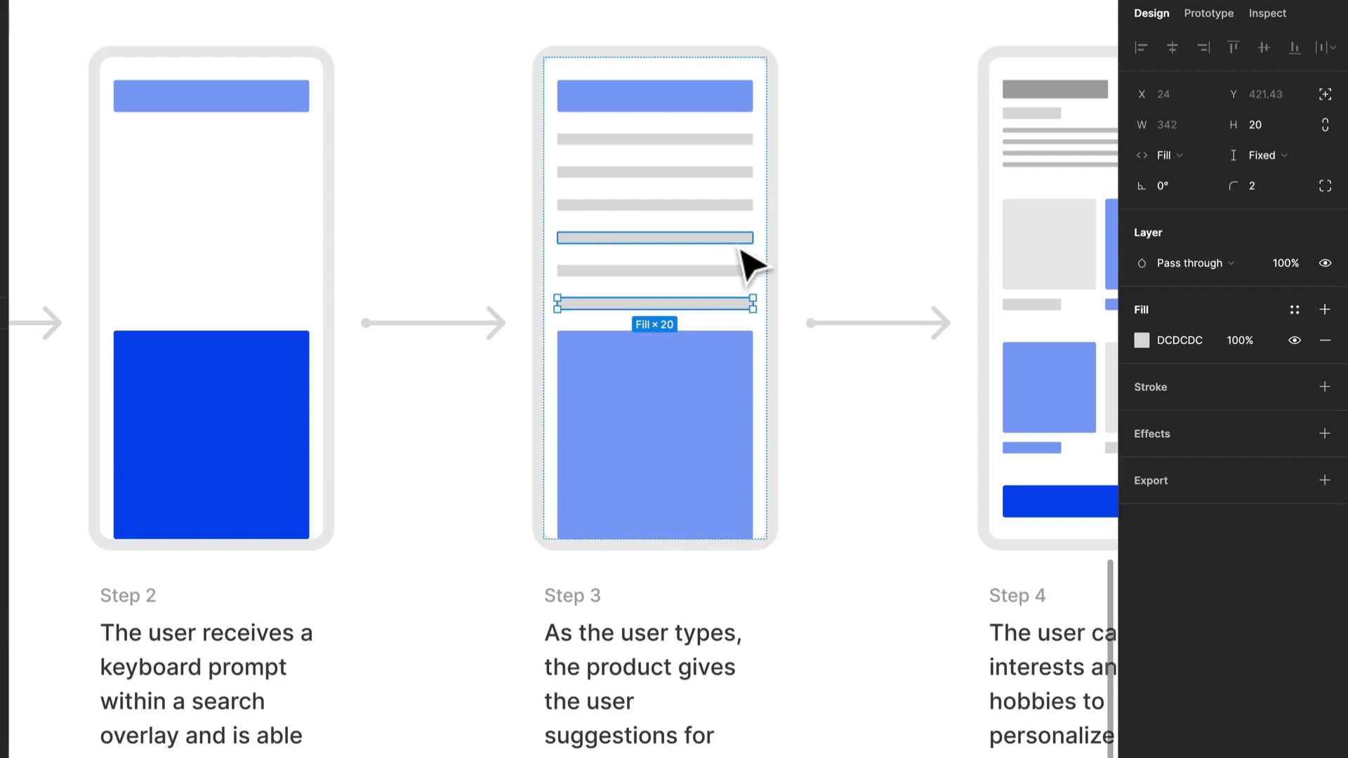
pyautogui.hotkey('ctrl', 'd')
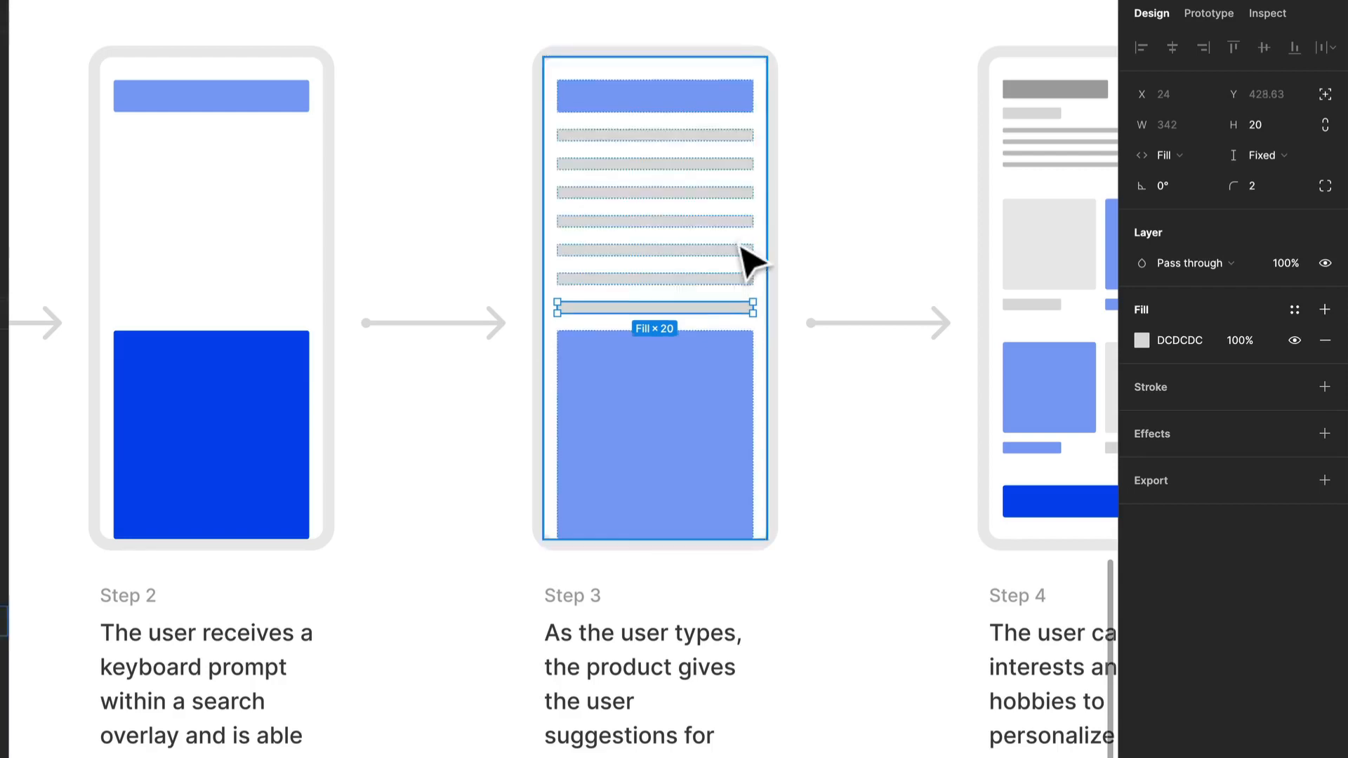
pyautogui.hotkey('ctrl', 'z')
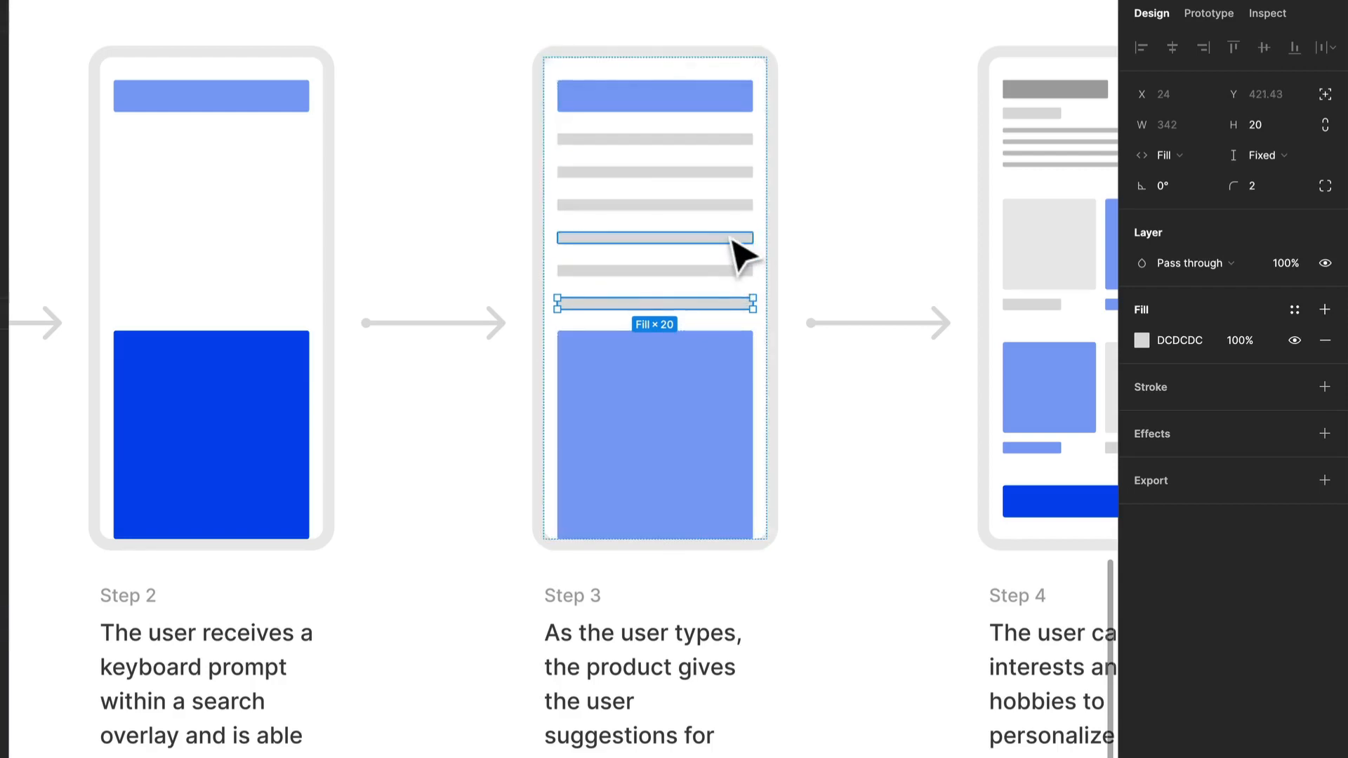
# Move the lowest grey bar up to fourth place in the Step 3 device and recolour it dark blue 0647EE, sampled from Step 2's large block.
pyautogui.press('Up')
pyautogui.press('Up')
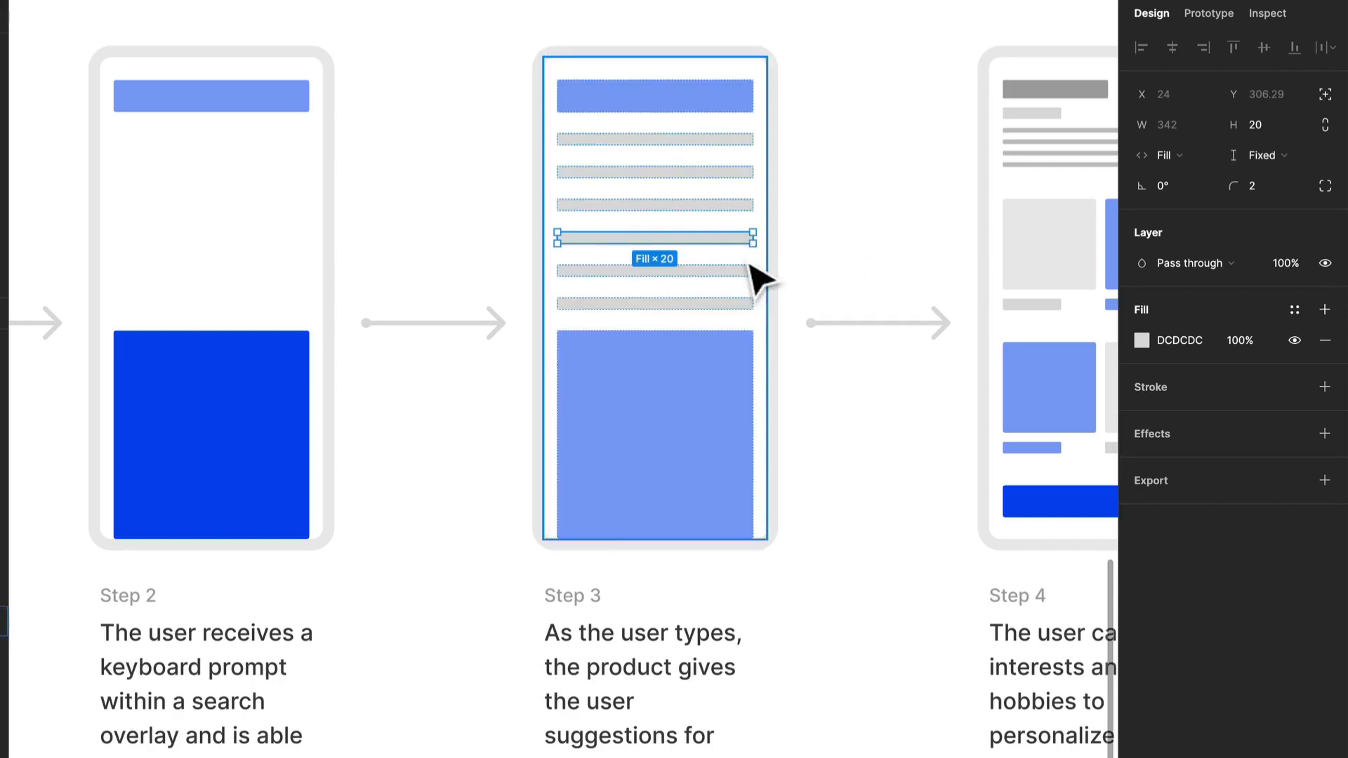
pyautogui.press('i')
pyautogui.click(256, 397)
pyautogui.scroll(-5, 808, 502)
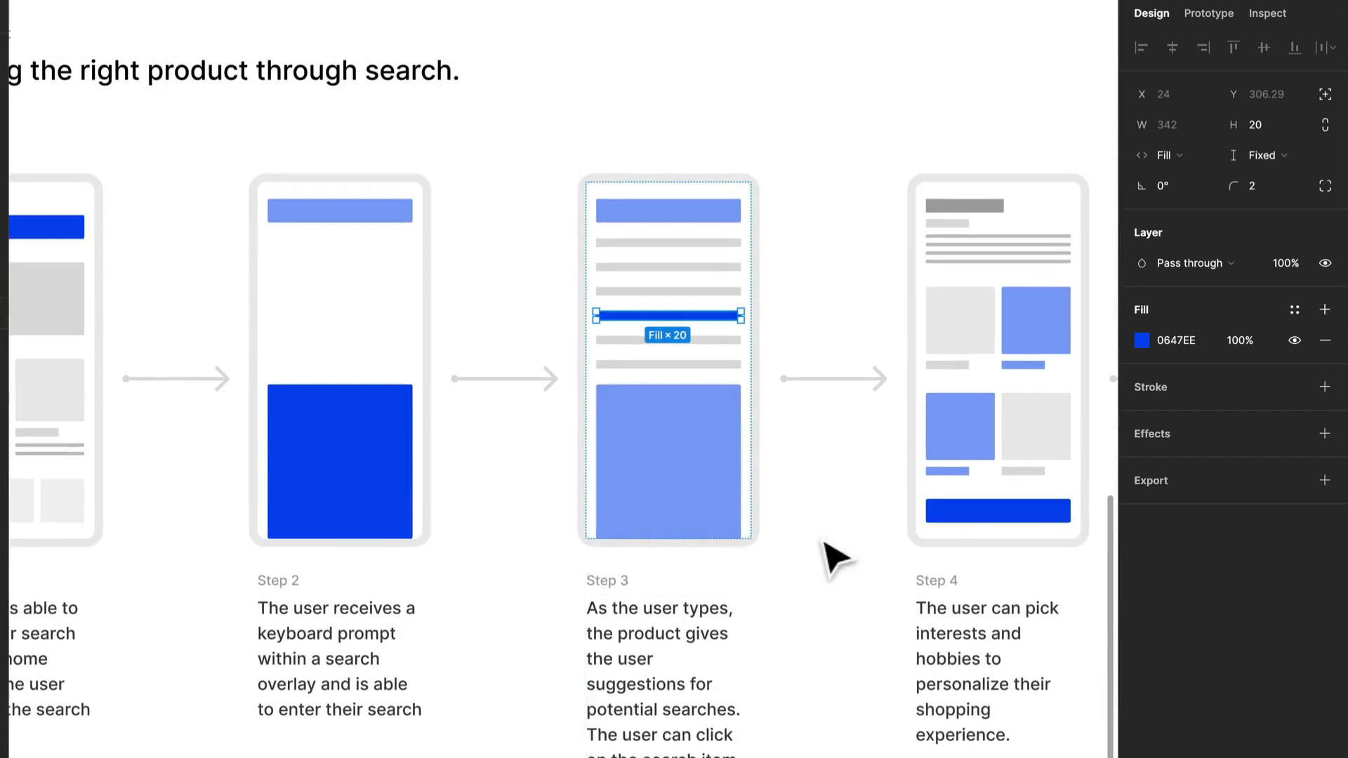
# Replace the Step 4 description with "The user is presented with many search results.".
pyautogui.moveTo(822, 538); pyautogui.dragTo(738, 483)
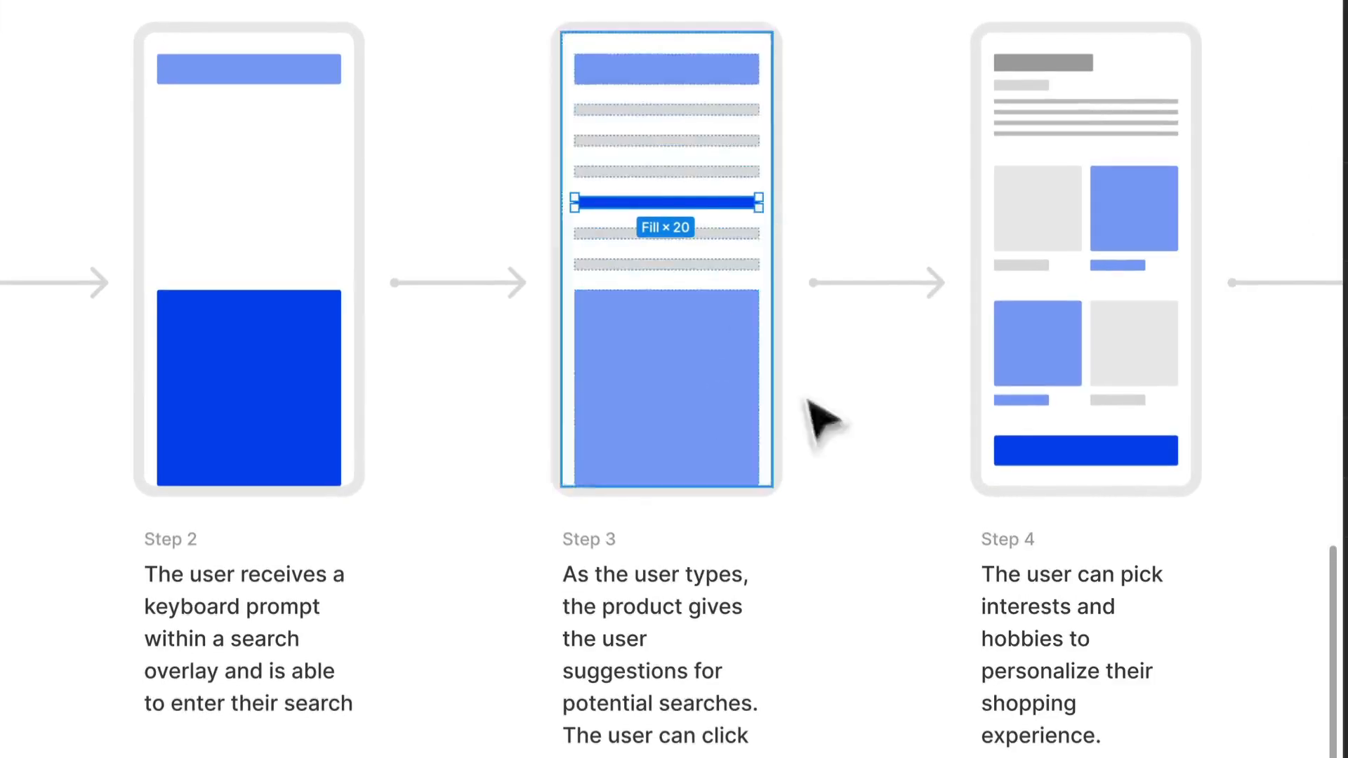
pyautogui.scroll(-1, 806, 400)
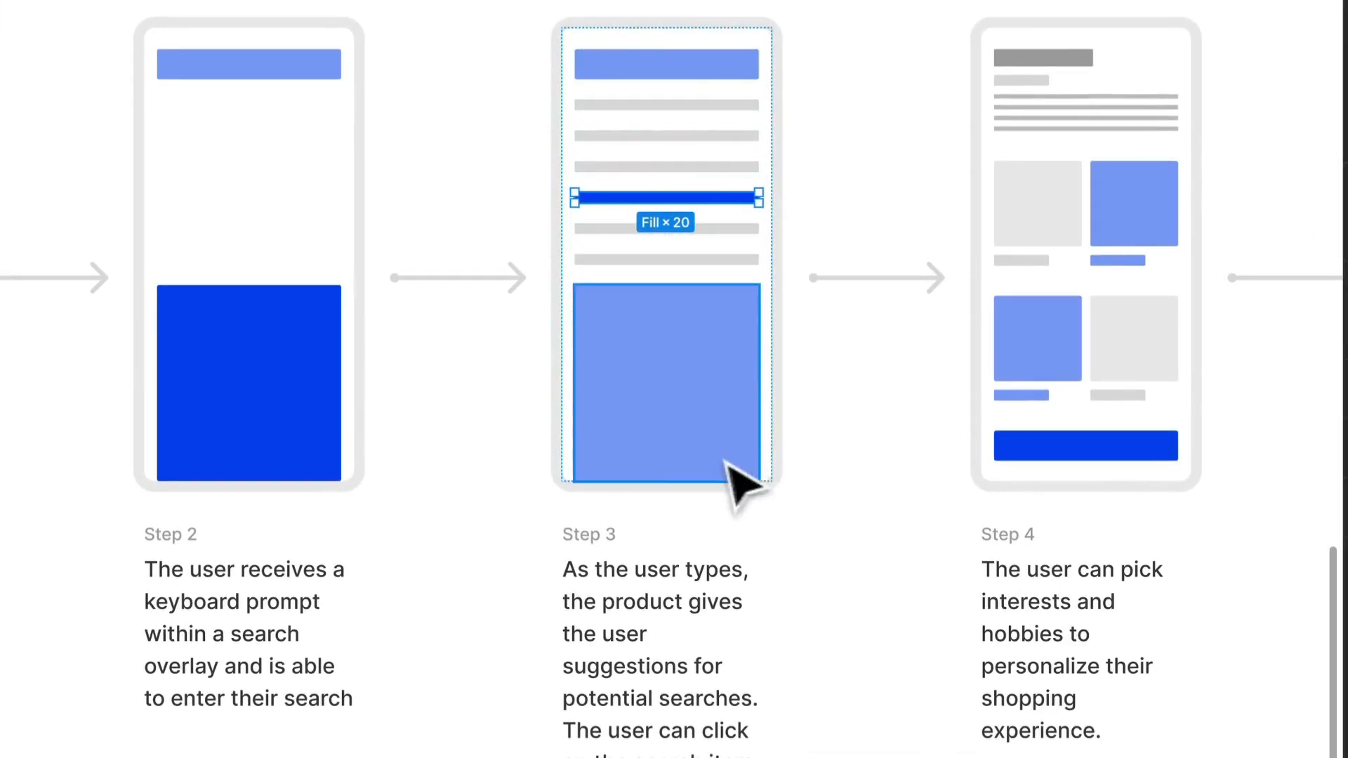
pyautogui.moveTo(886, 484); pyautogui.dragTo(491, 435)
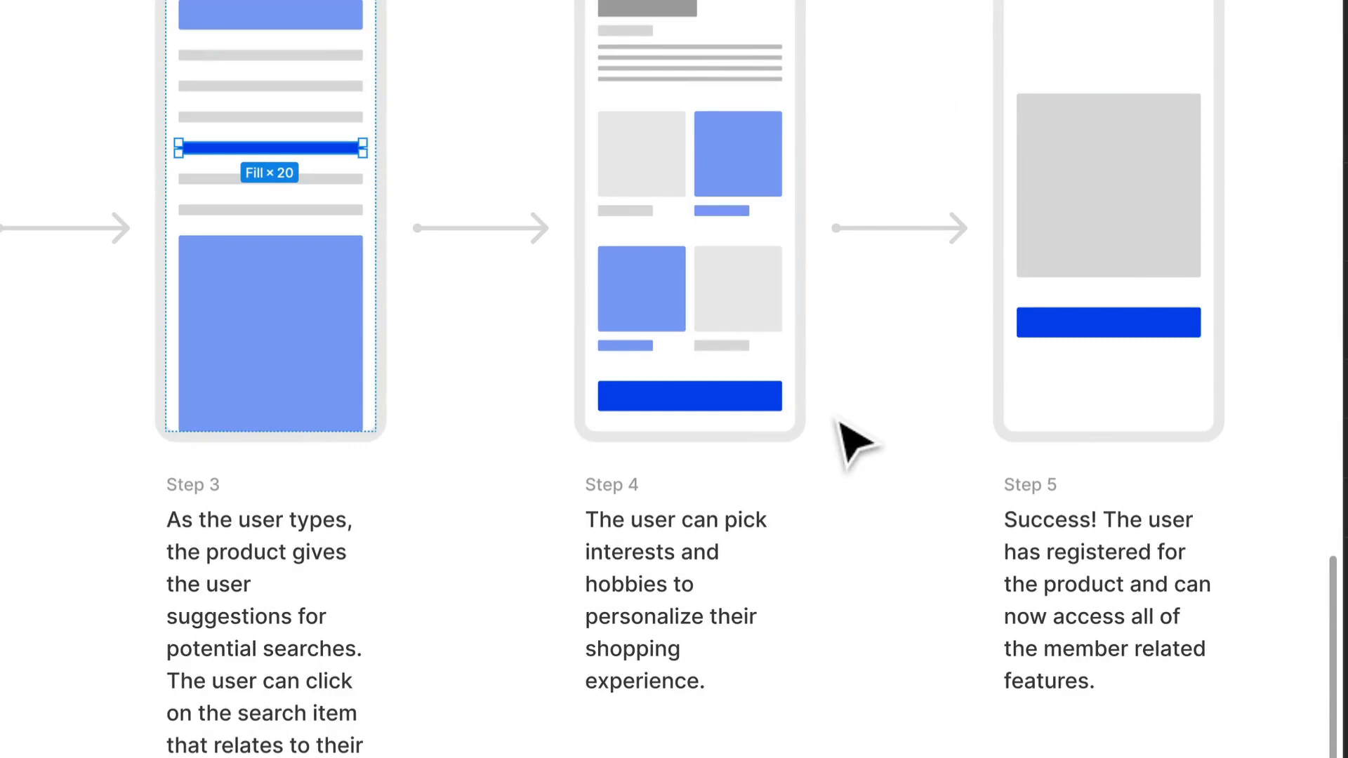
pyautogui.click(758, 541)
pyautogui.doubleClick(737, 526)
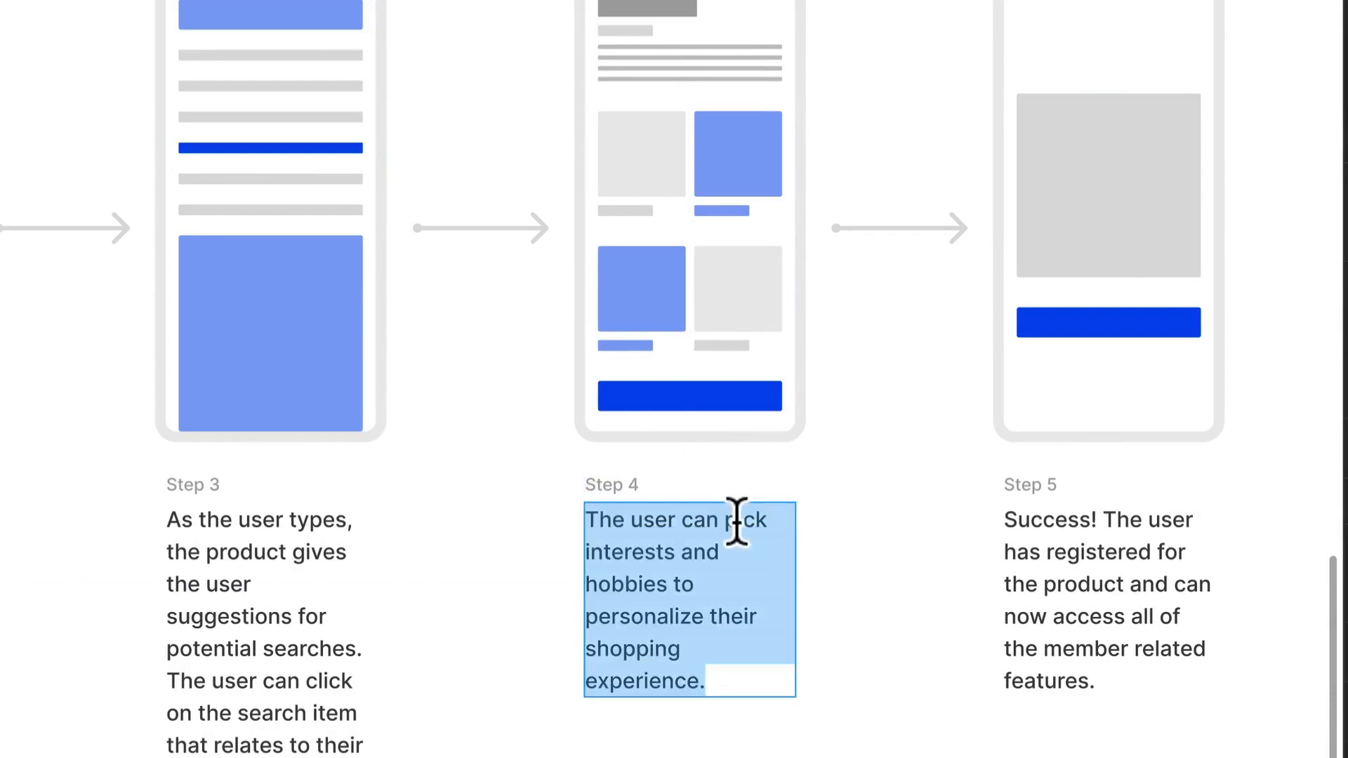
pyautogui.write('The')
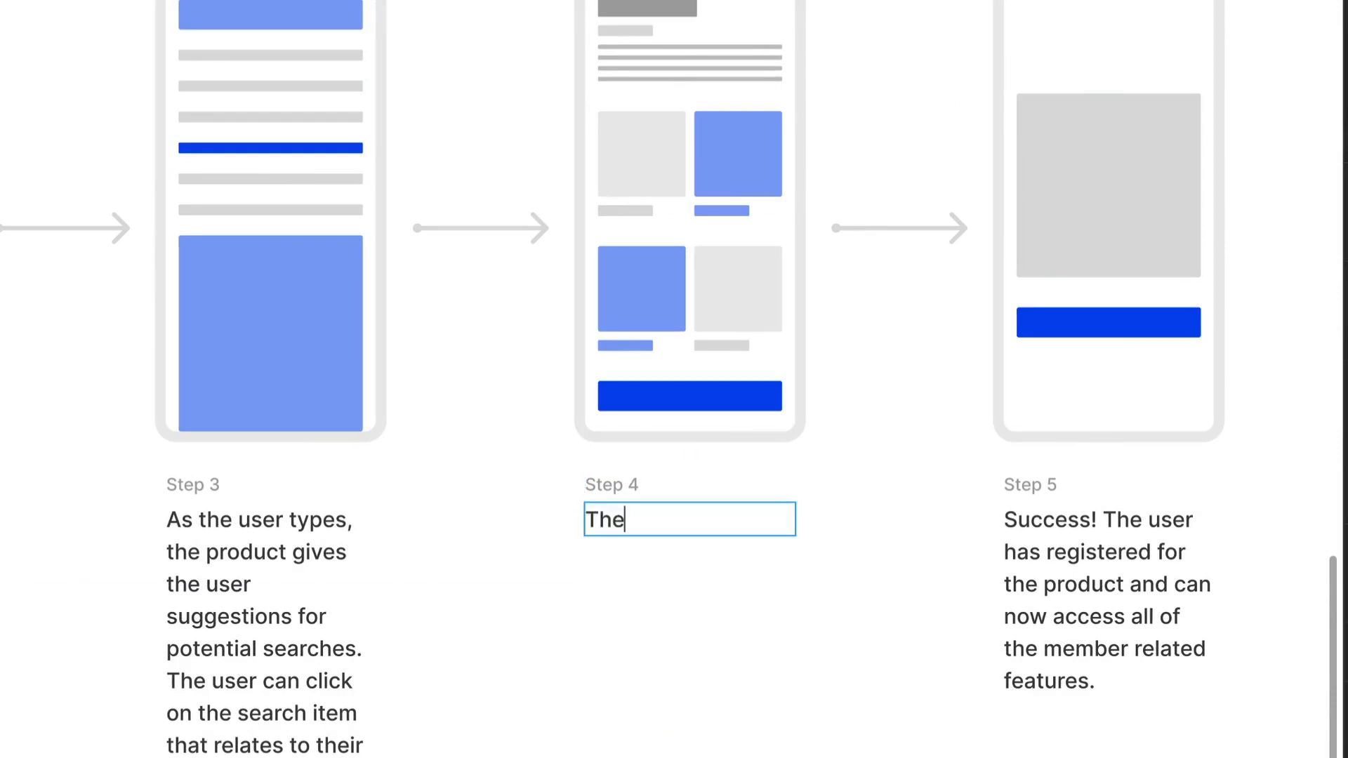
pyautogui.write(' user is presented ')
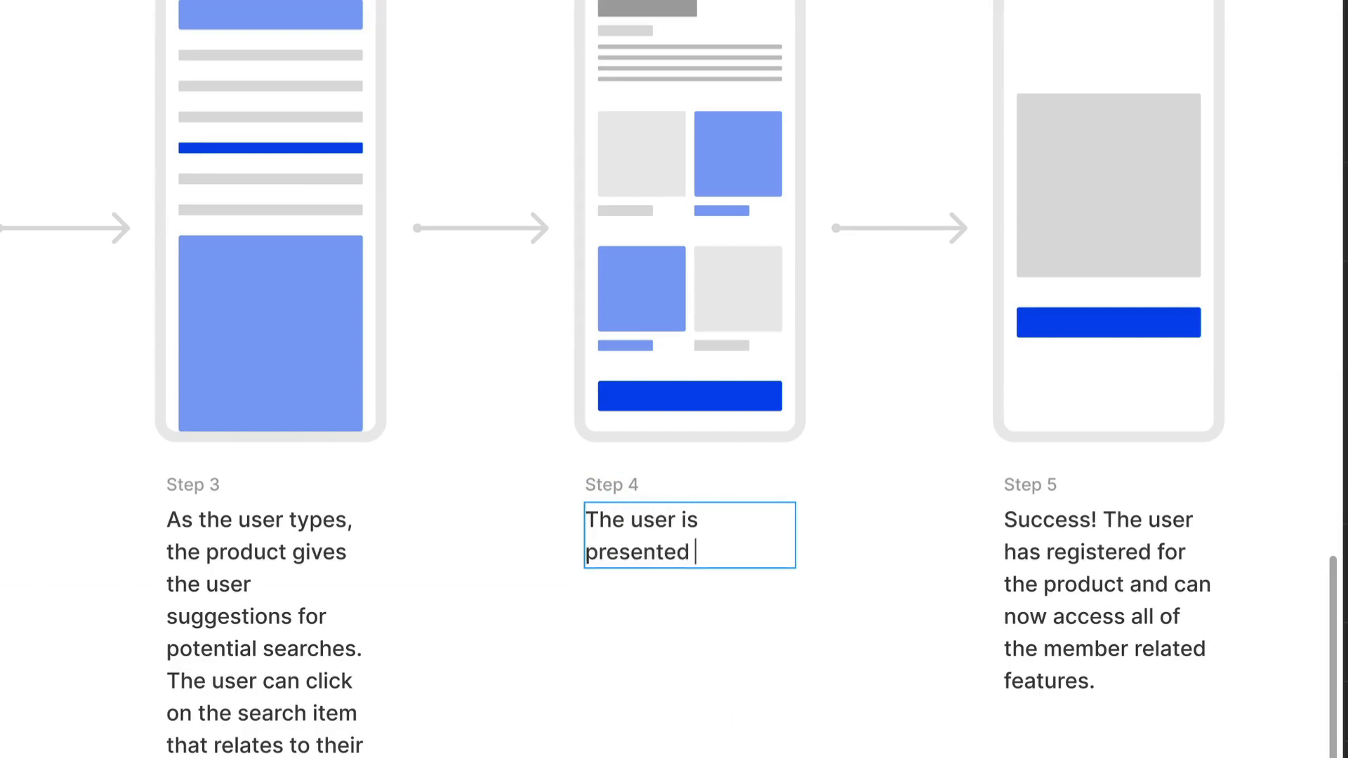
pyautogui.write('with many searc')
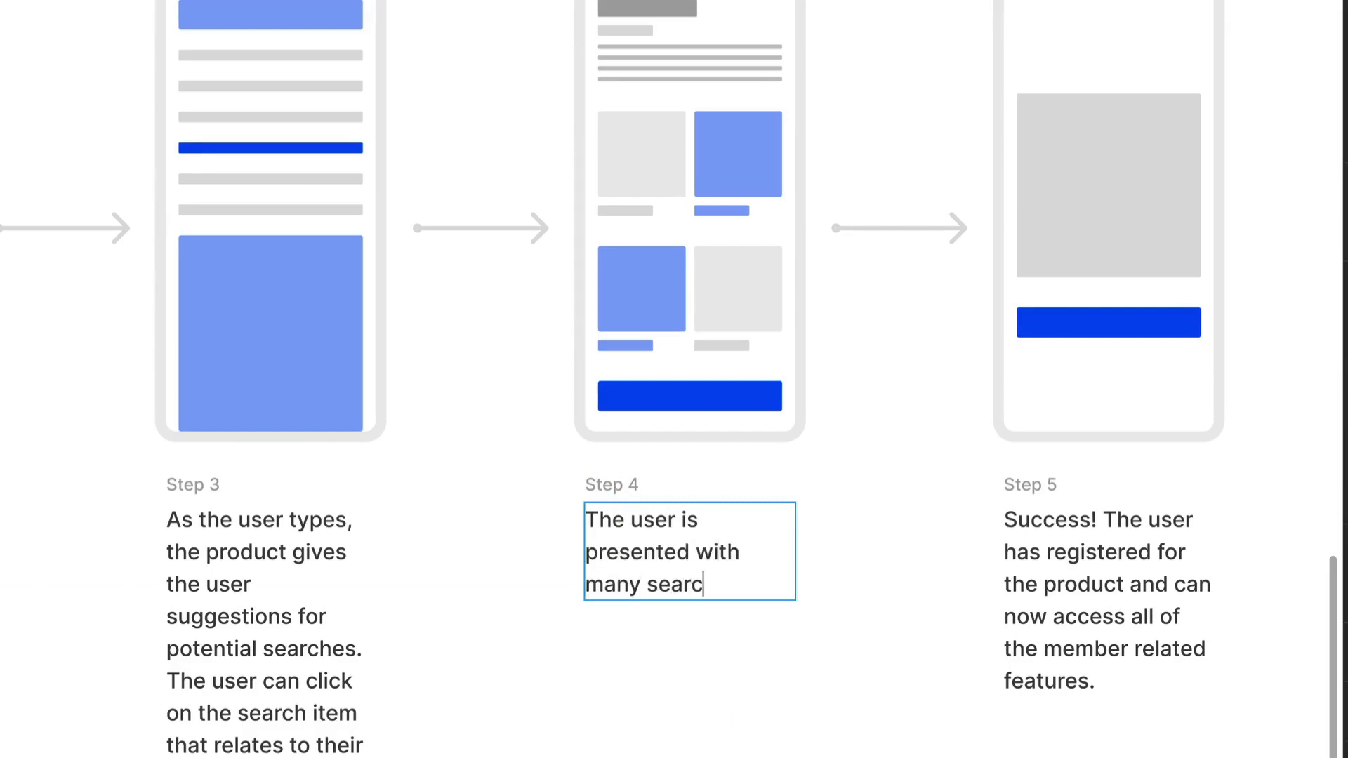
pyautogui.write('h results.')
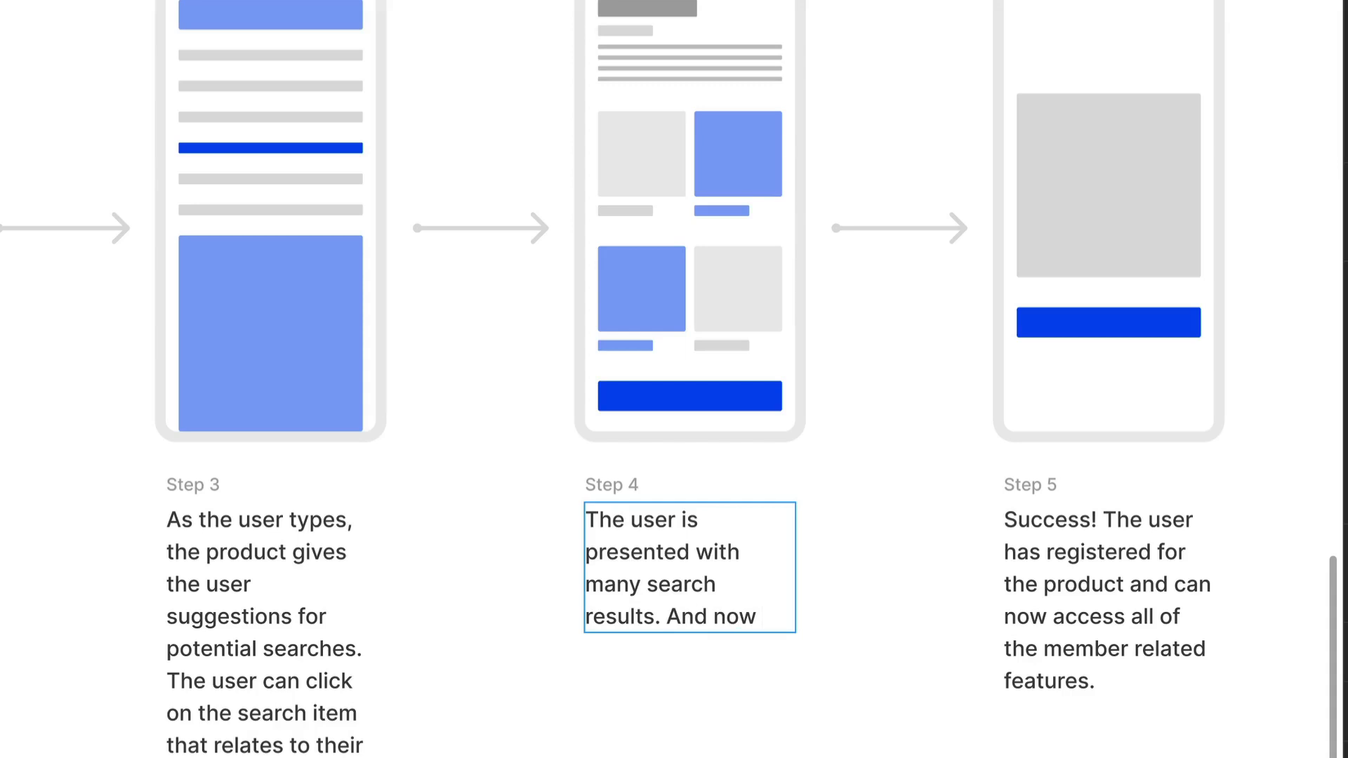
# Add the sentence "And now they choose the product they have been looking for." to the end of the Step 4 description.
pyautogui.write('And now thye')
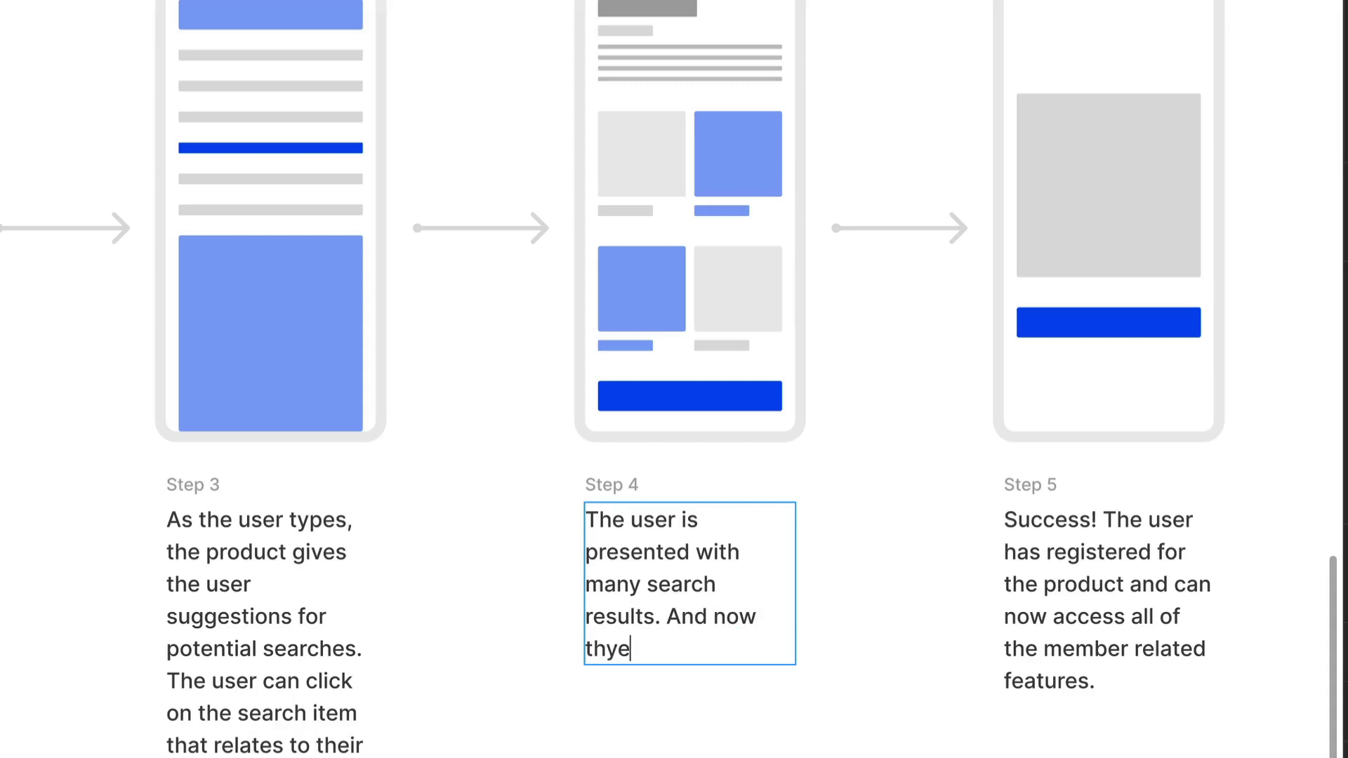
pyautogui.press('BackSpace')
pyautogui.press('BackSpace')
pyautogui.write('ey choose')
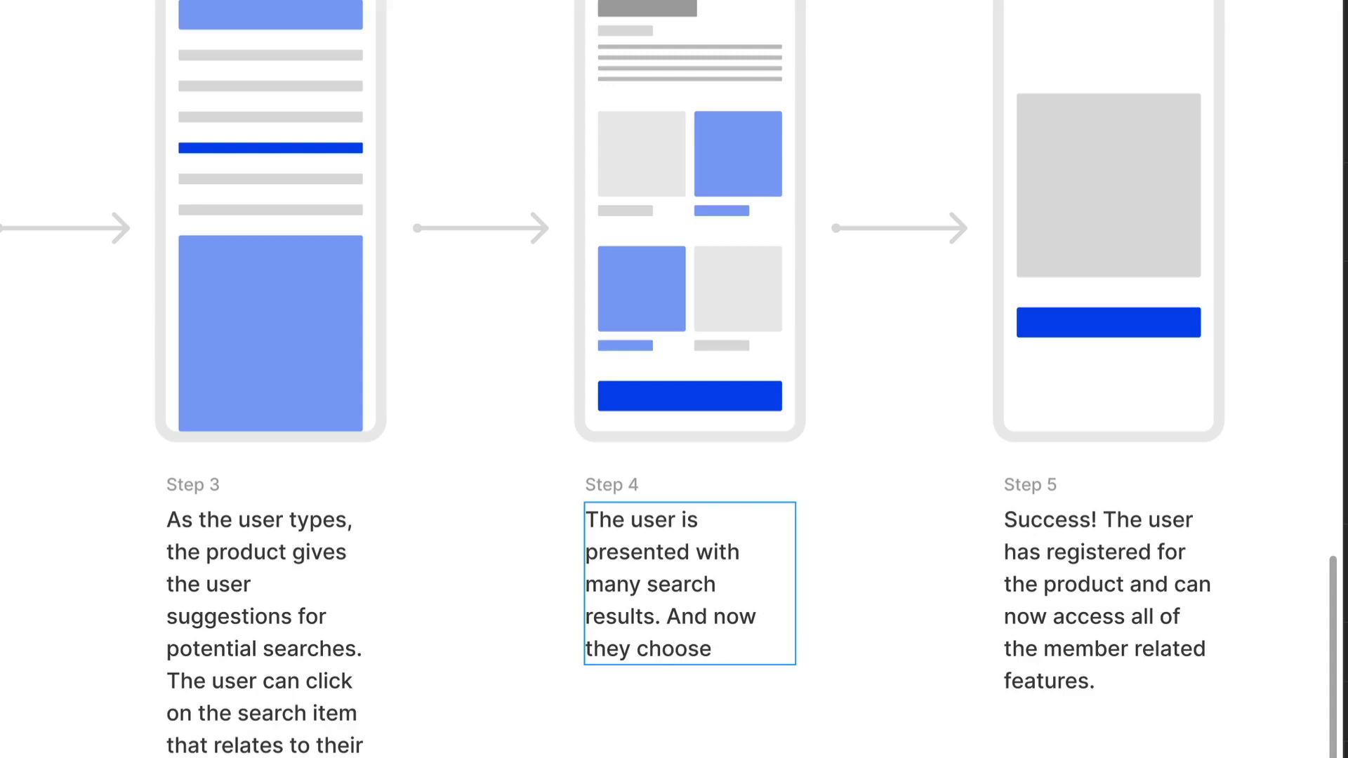
pyautogui.write(' the product th')
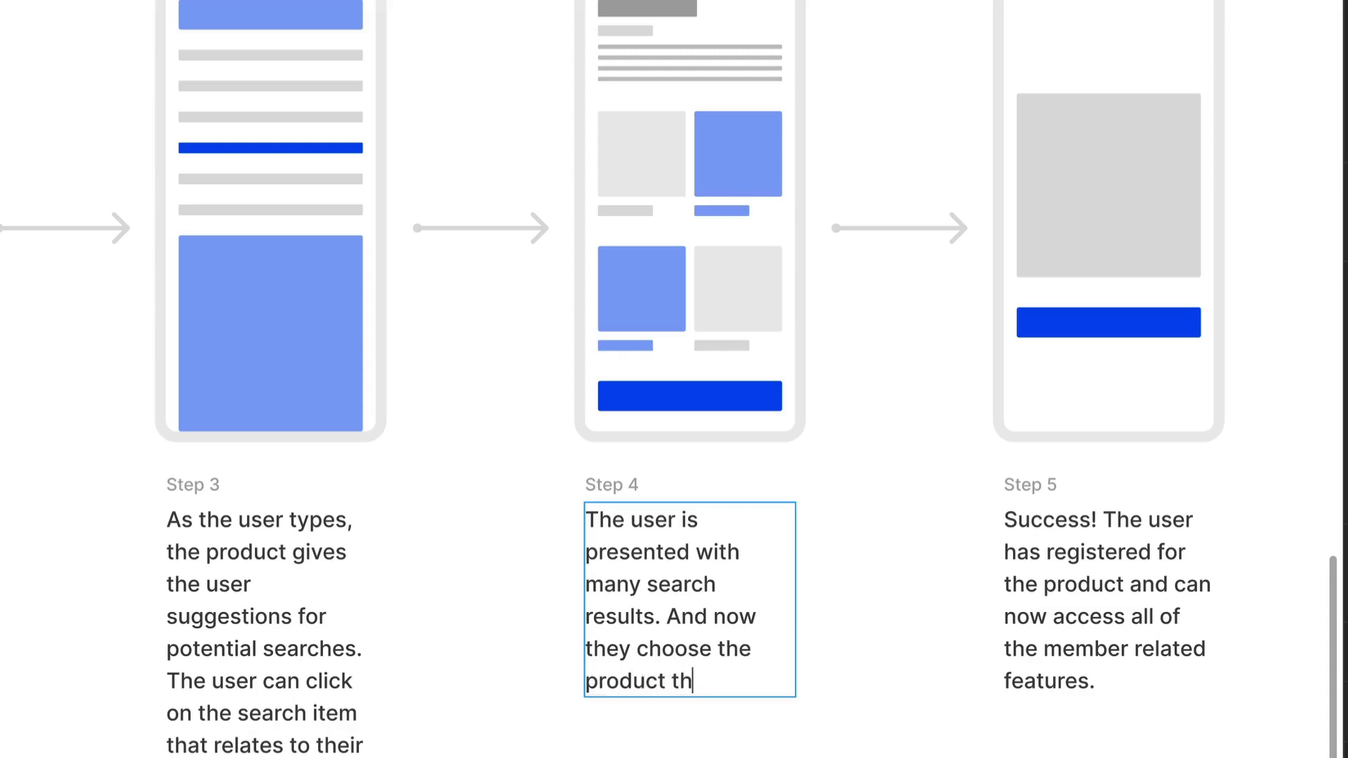
pyautogui.write('ey have been l')
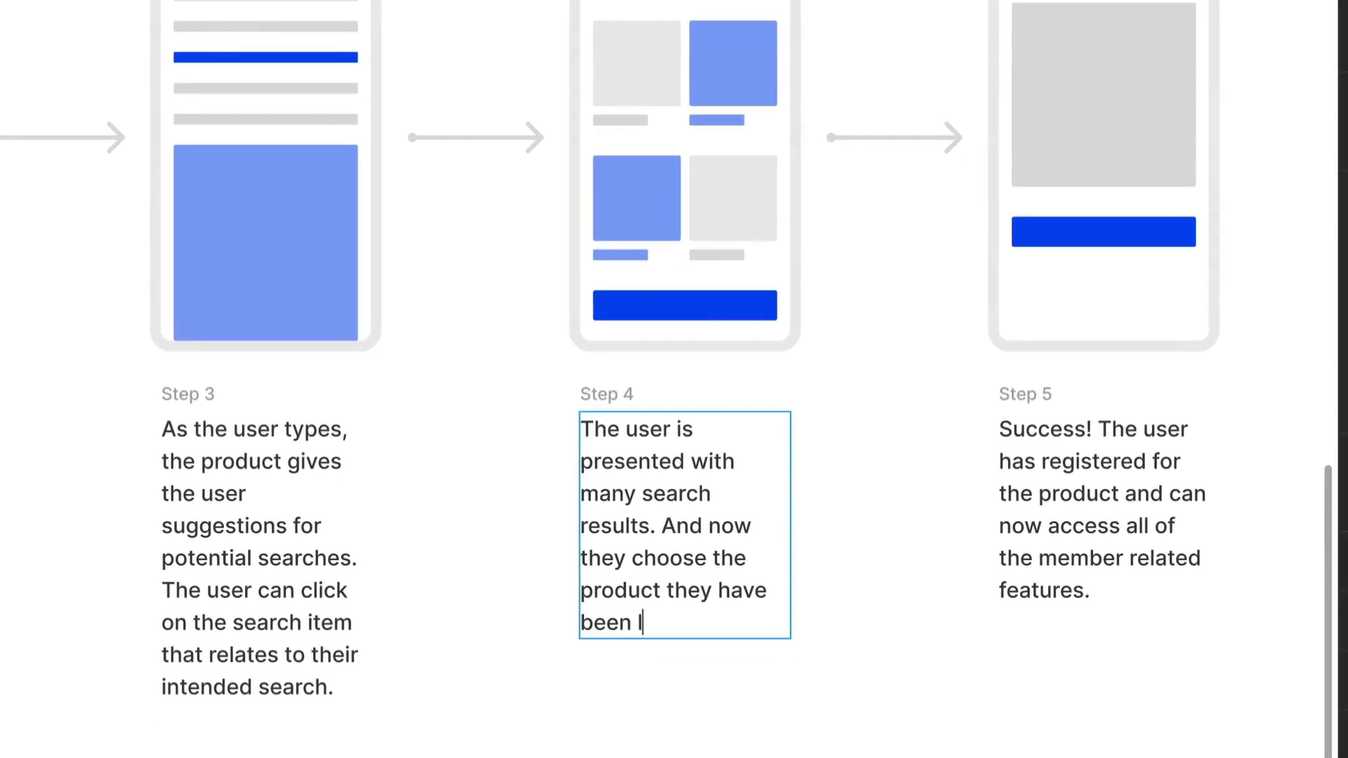
pyautogui.write('ooking fo')
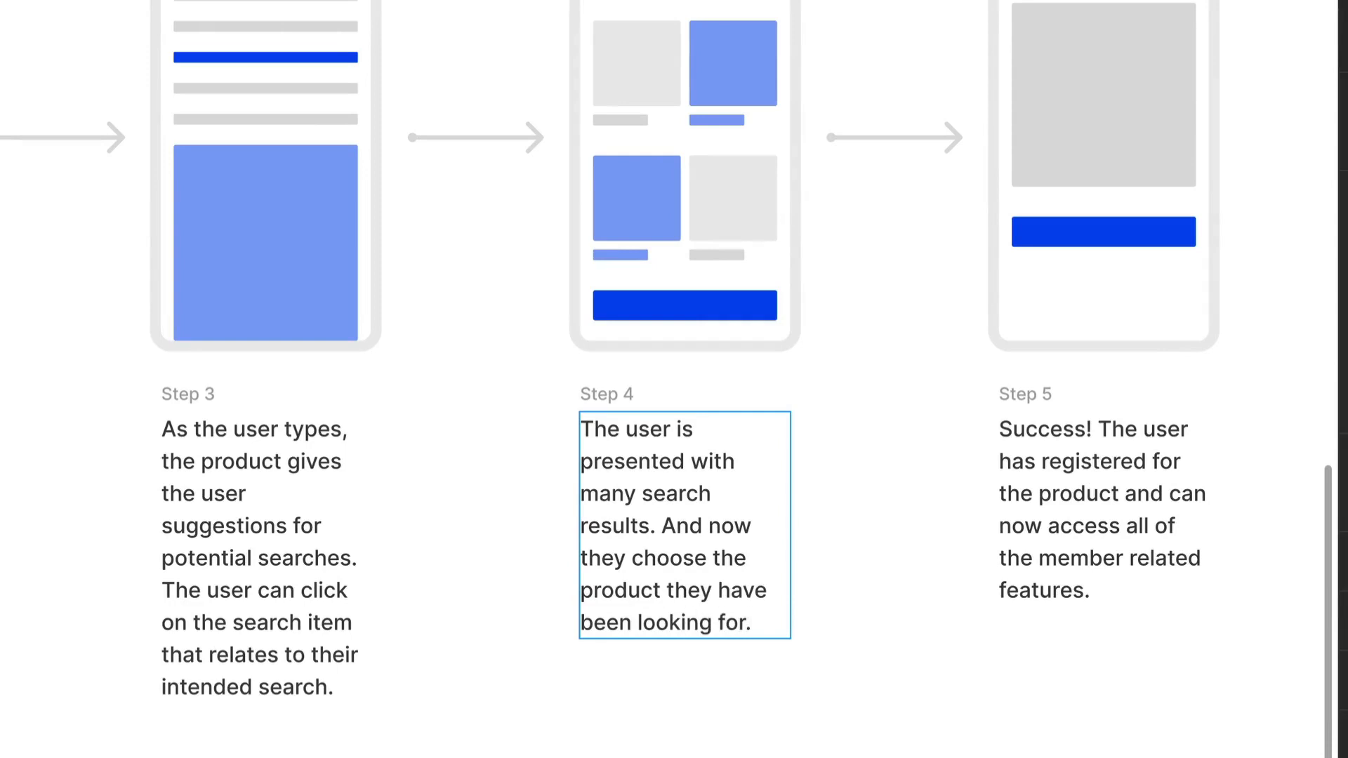
pyautogui.write('r.')
pyautogui.press('Escape')
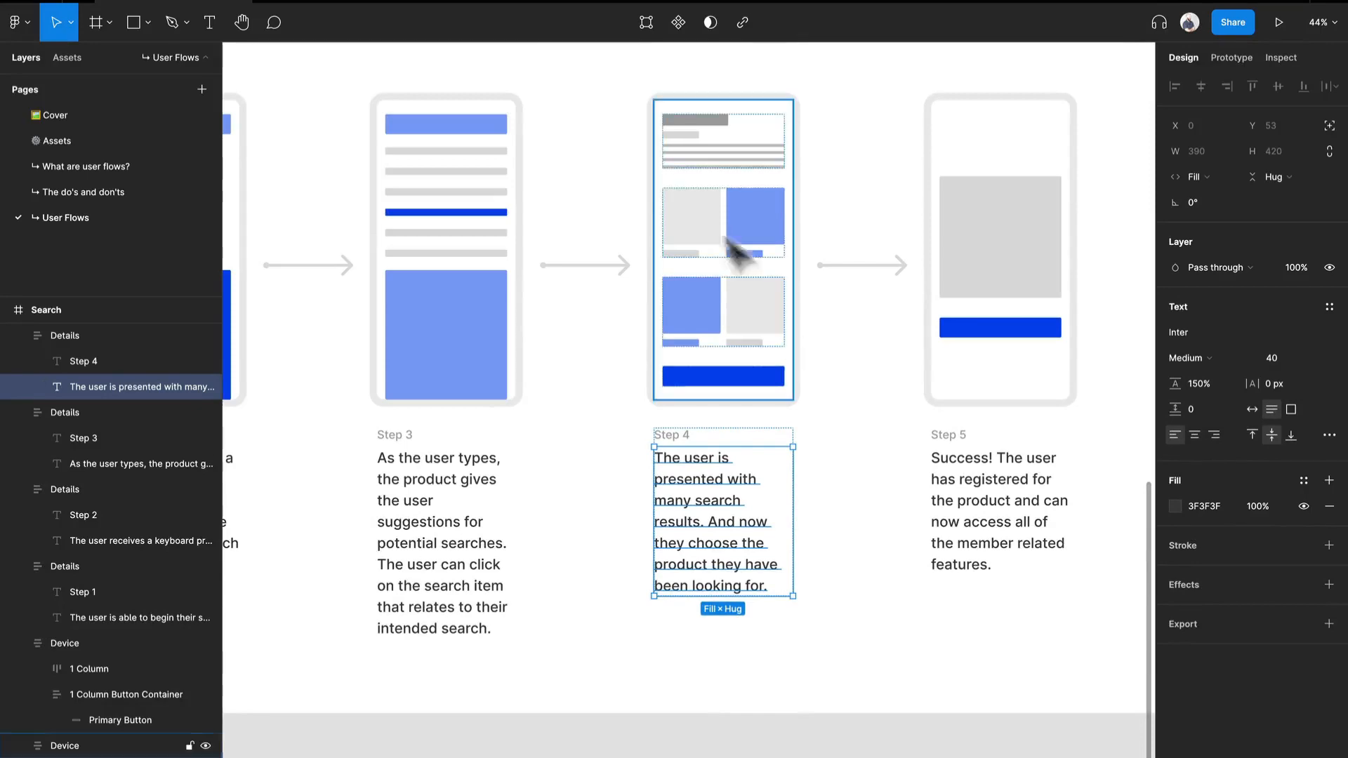
# Copy the two-column product row from the Step 1 device.
pyautogui.scroll(-3, 760, 294)
pyautogui.moveTo(454, 301); pyautogui.dragTo(973, 313)
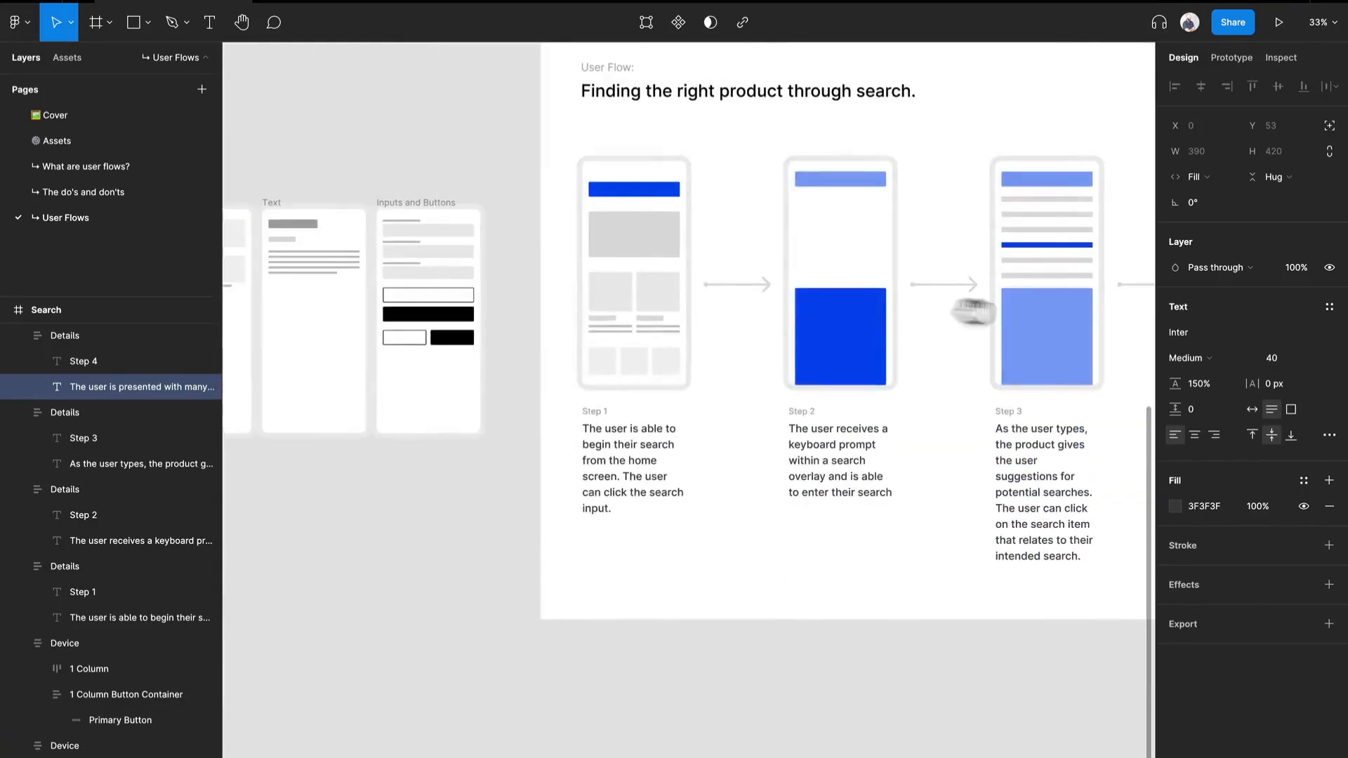
pyautogui.click(657, 320)
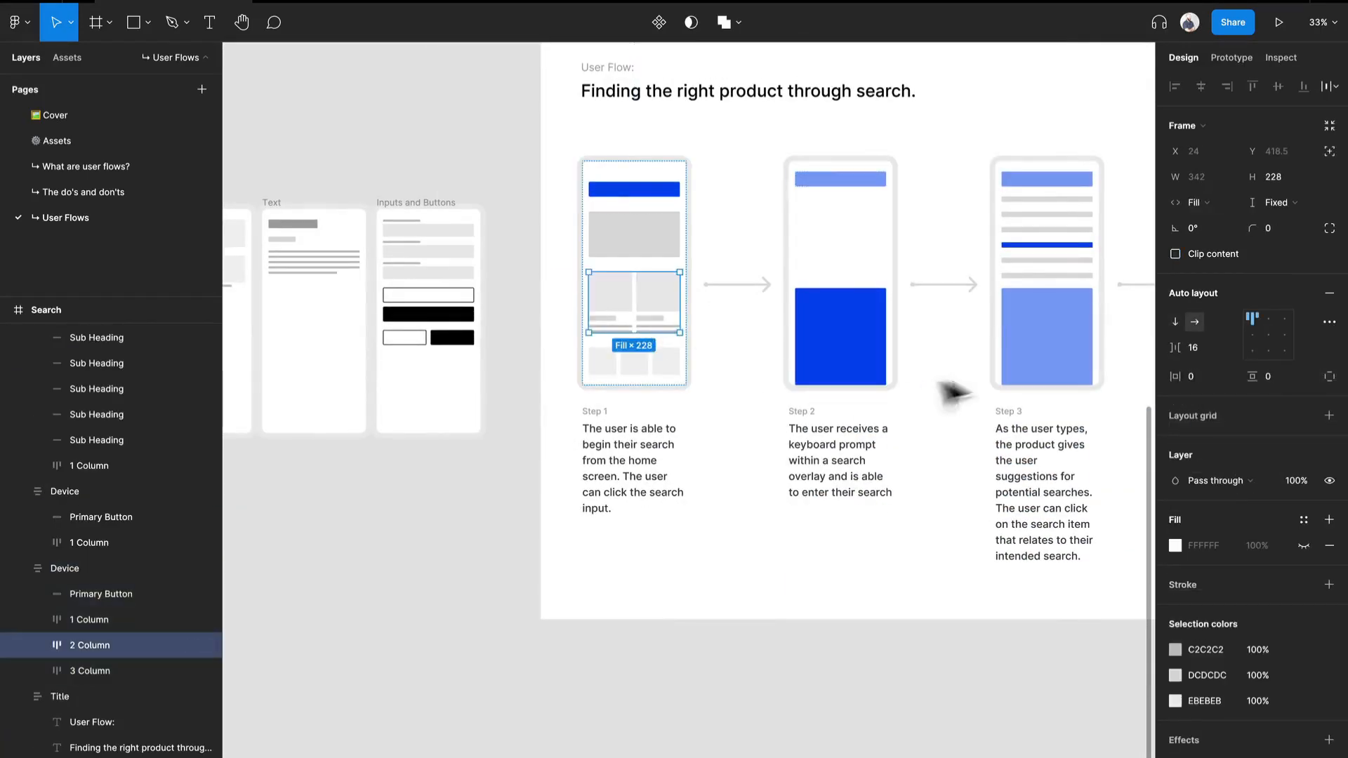
# Delete the text block, both product rows and the dark blue button from the Step 4 device.
pyautogui.moveTo(948, 391); pyautogui.dragTo(512, 361)
pyautogui.click(777, 207)
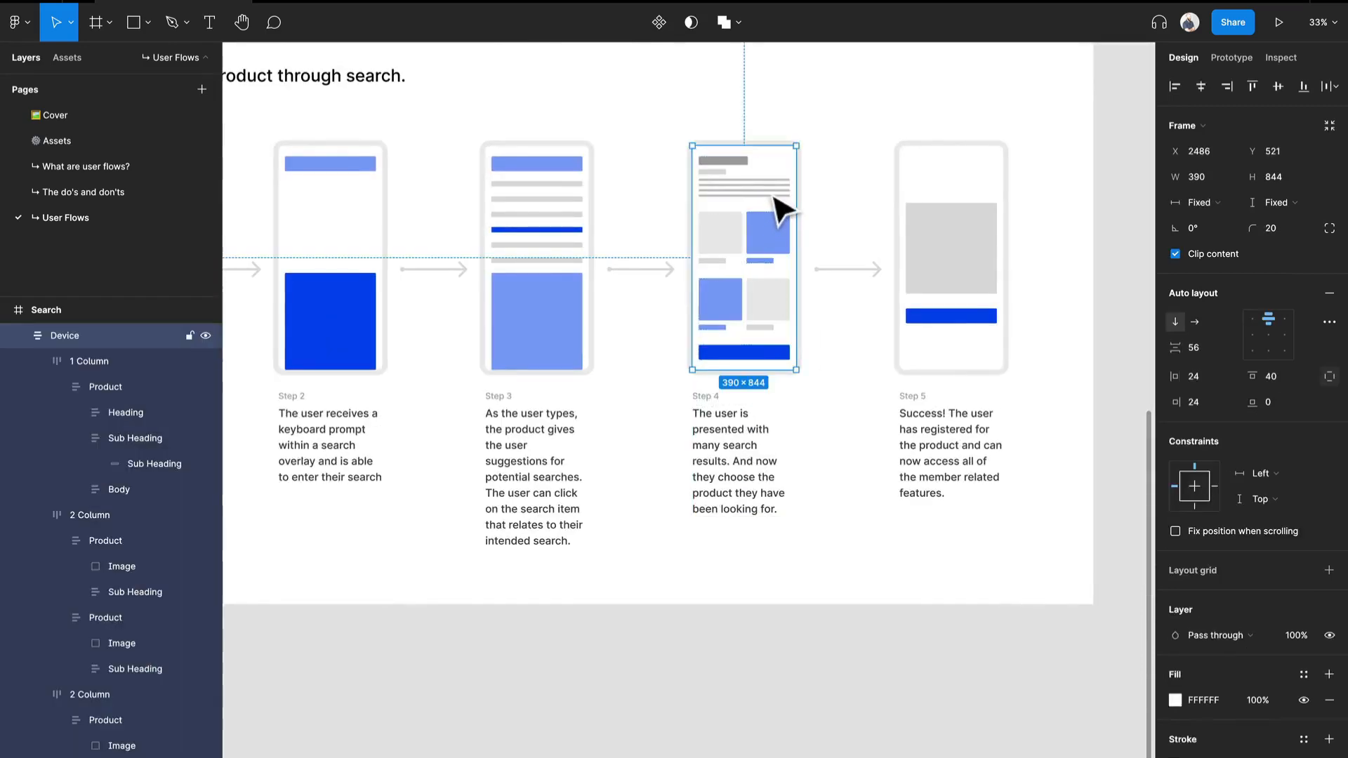
pyautogui.click(774, 203)
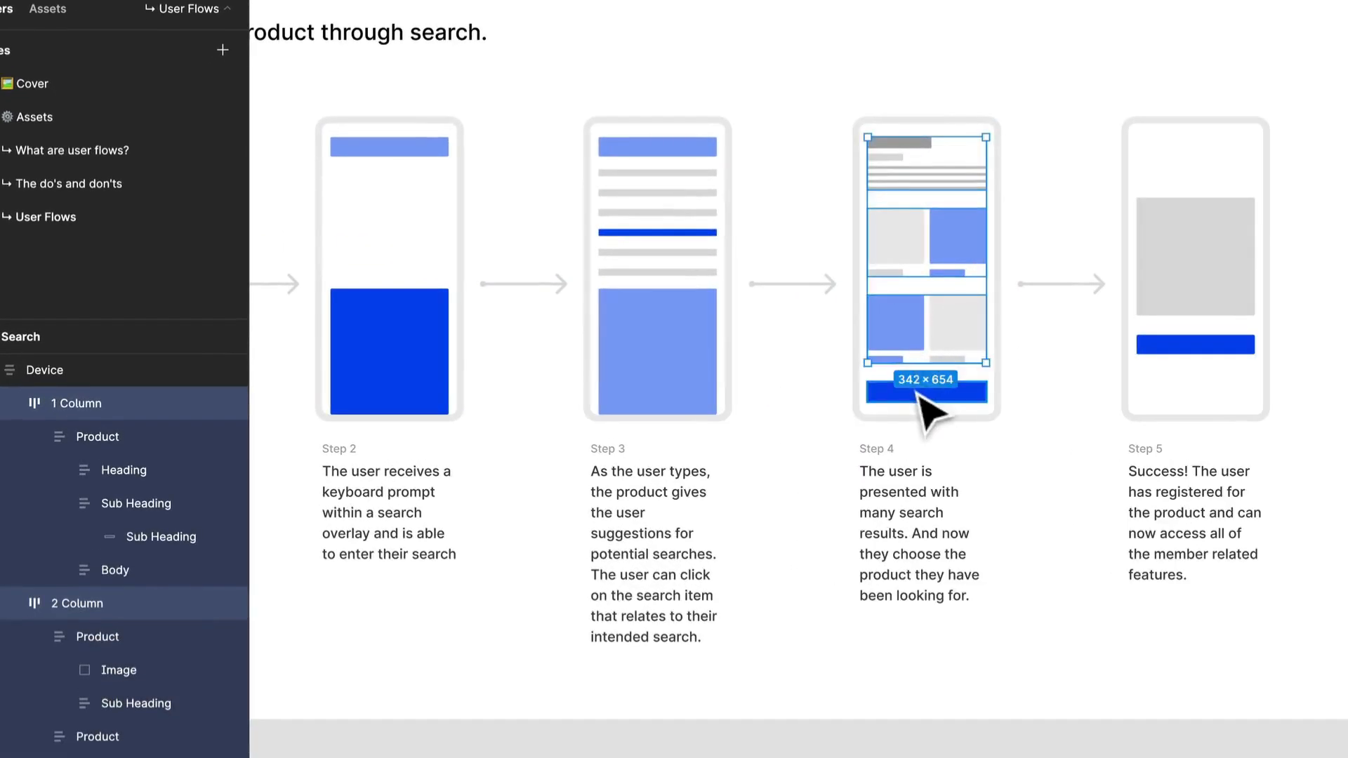
pyautogui.keyDown('shift'); pyautogui.click(911, 386); pyautogui.keyUp('shift')
pyautogui.press('Delete')
# Paste the copied two-column product row three times into the empty Step 4 device.
pyautogui.click(903, 365)
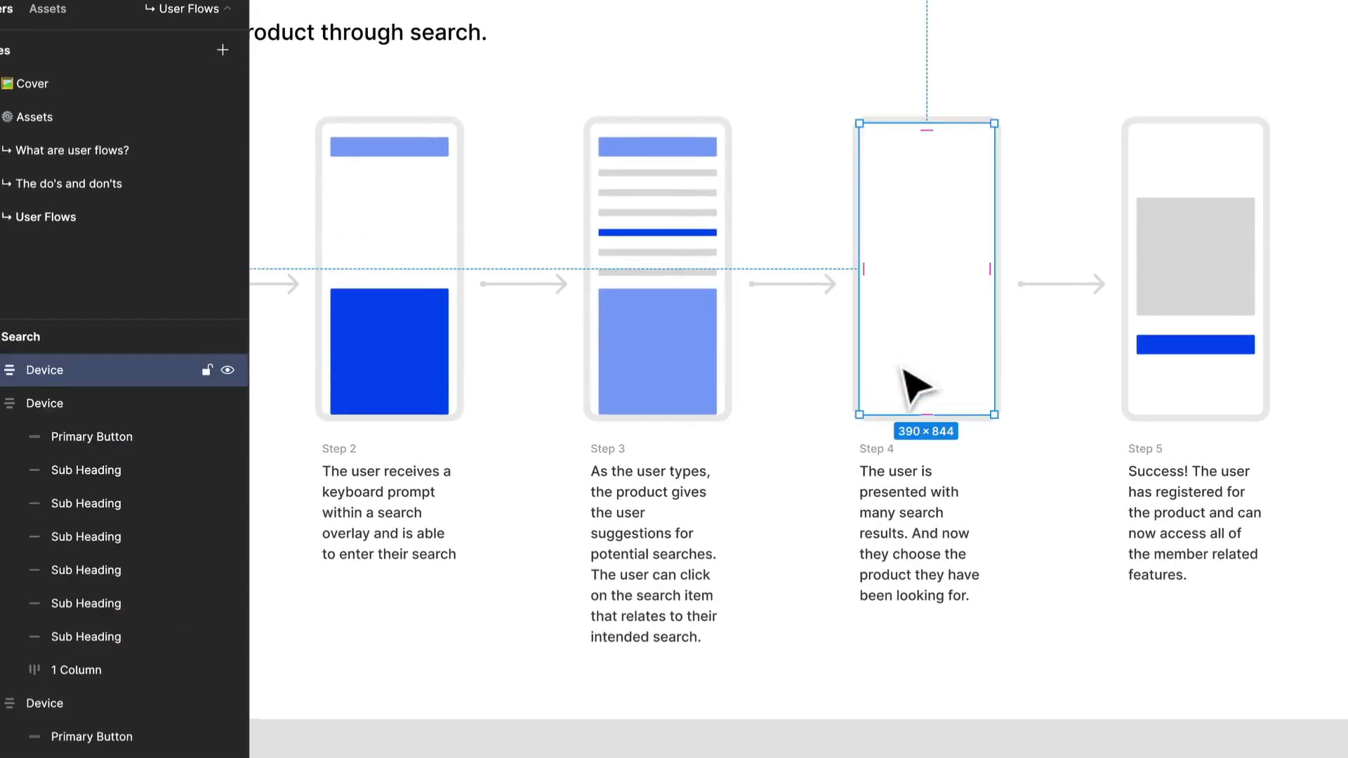
pyautogui.press('super+v')
pyautogui.press('super+v')
pyautogui.press('super+v')
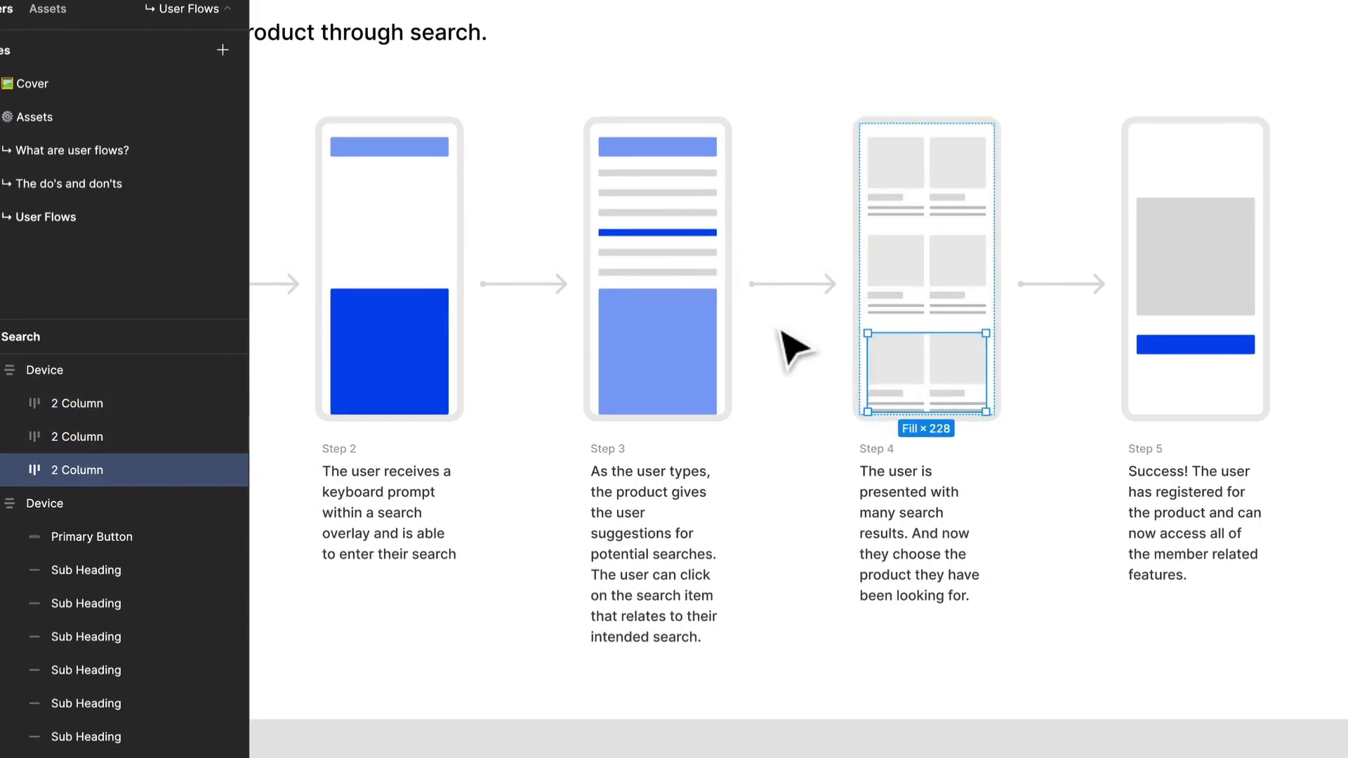
# Copy the light blue upper bar from the Step 3 device into the Step 4 device and place it above the three product rows.
pyautogui.click(653, 150)
pyautogui.click(653, 150)
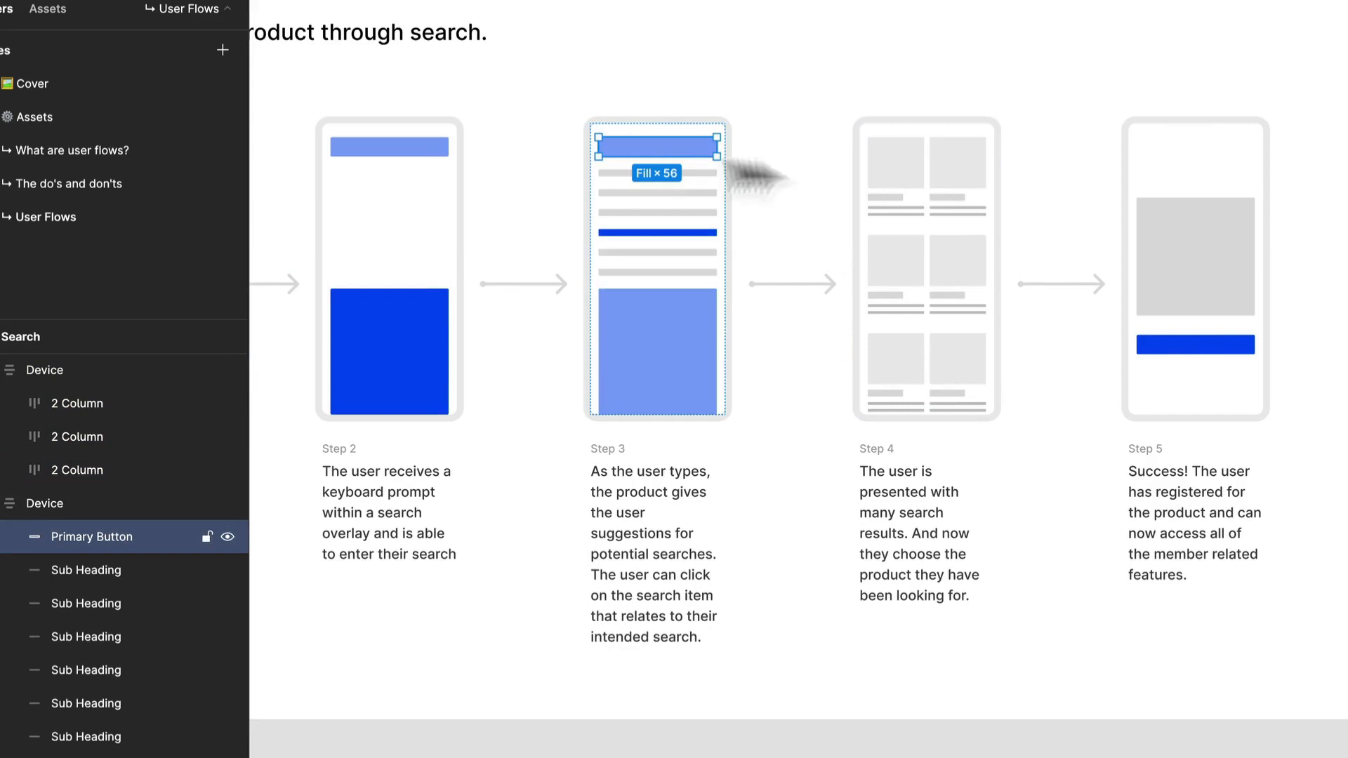
pyautogui.click(964, 237)
pyautogui.press('super+v')
pyautogui.press('Up')
pyautogui.press('Up')
pyautogui.press('Up')
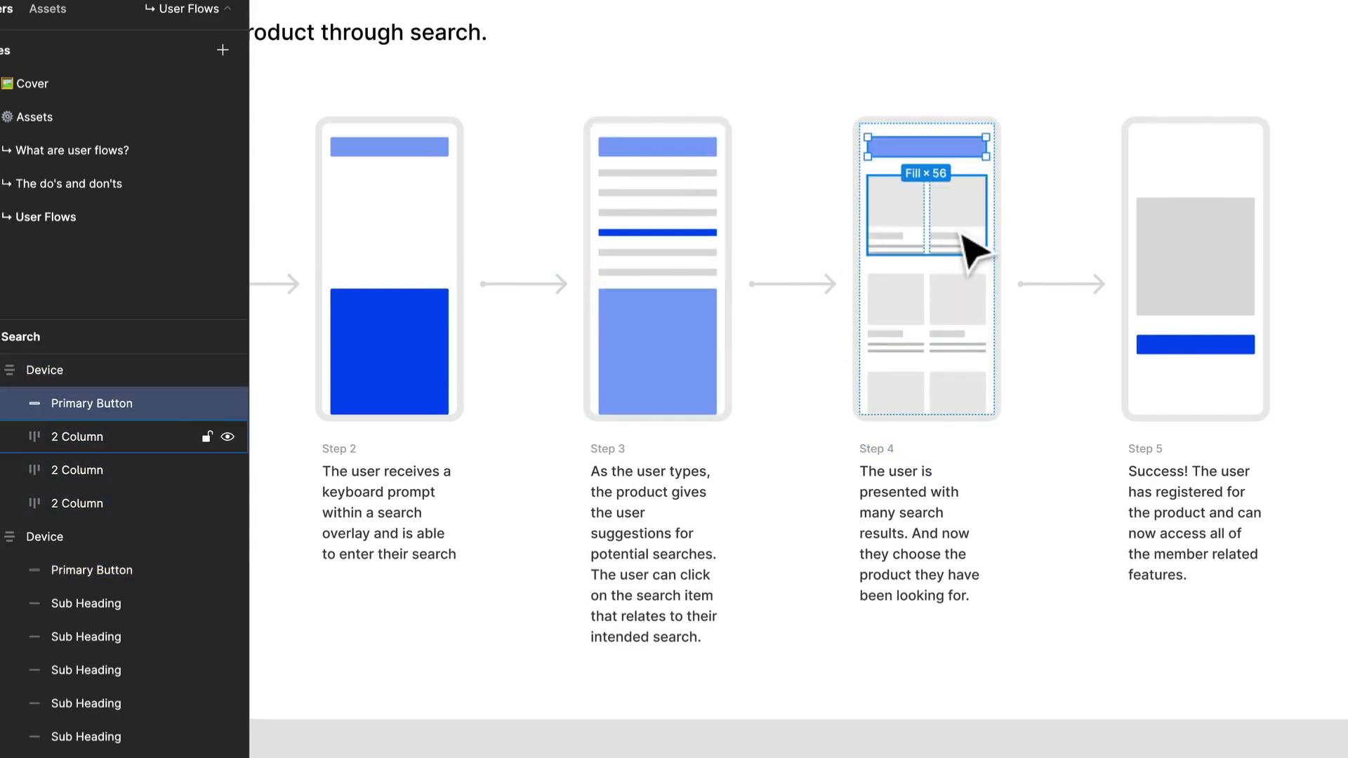